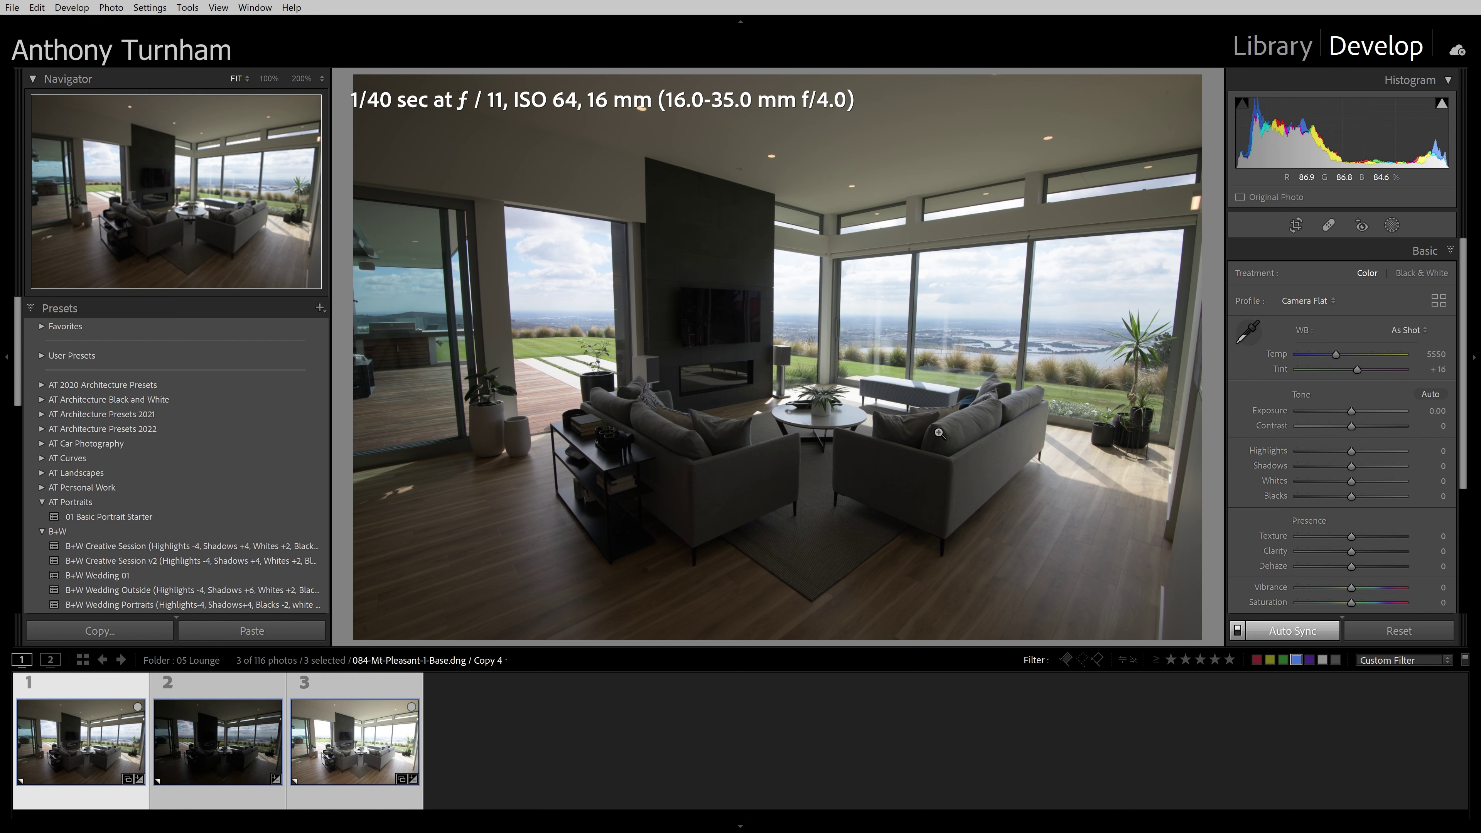
# Step: View the exterior and shadows exposures, return to the base exposure, and look over the develop adjustments
pyautogui.click(201, 745)
pyautogui.click(331, 725)
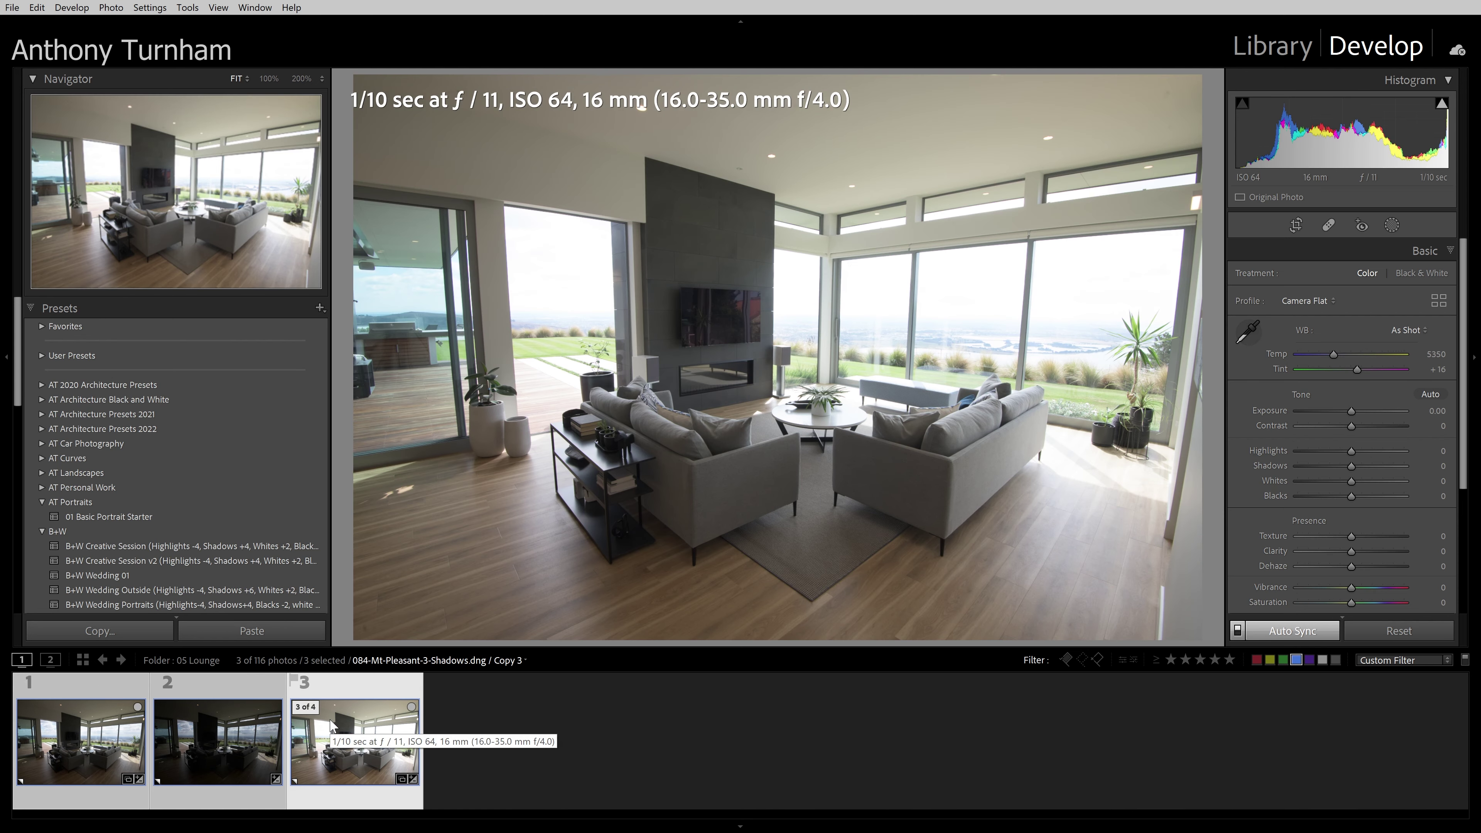
pyautogui.click(35, 709)
pyautogui.scroll(-1, 1268, 332)
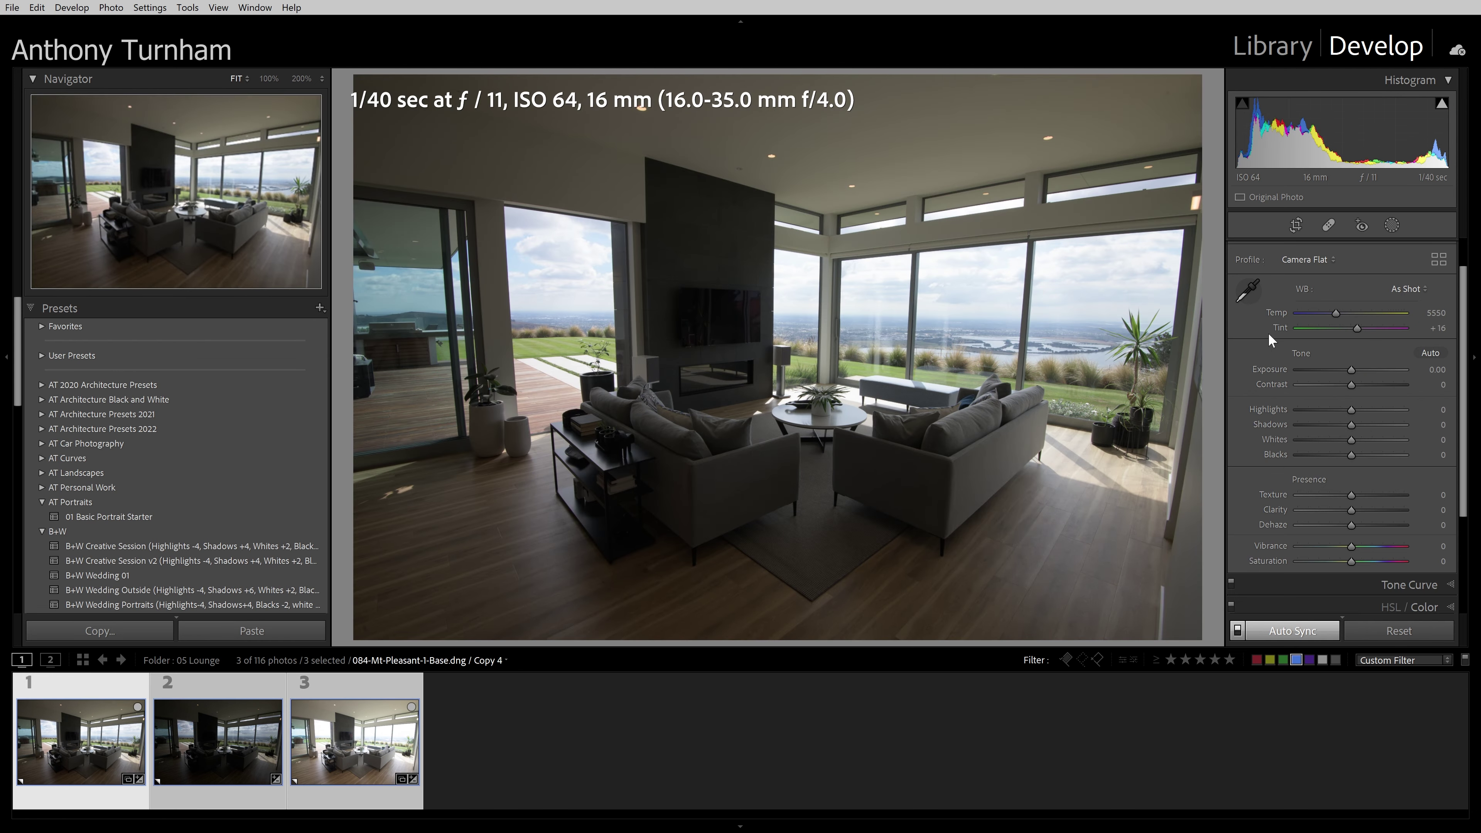
pyautogui.scroll(-3, 1318, 395)
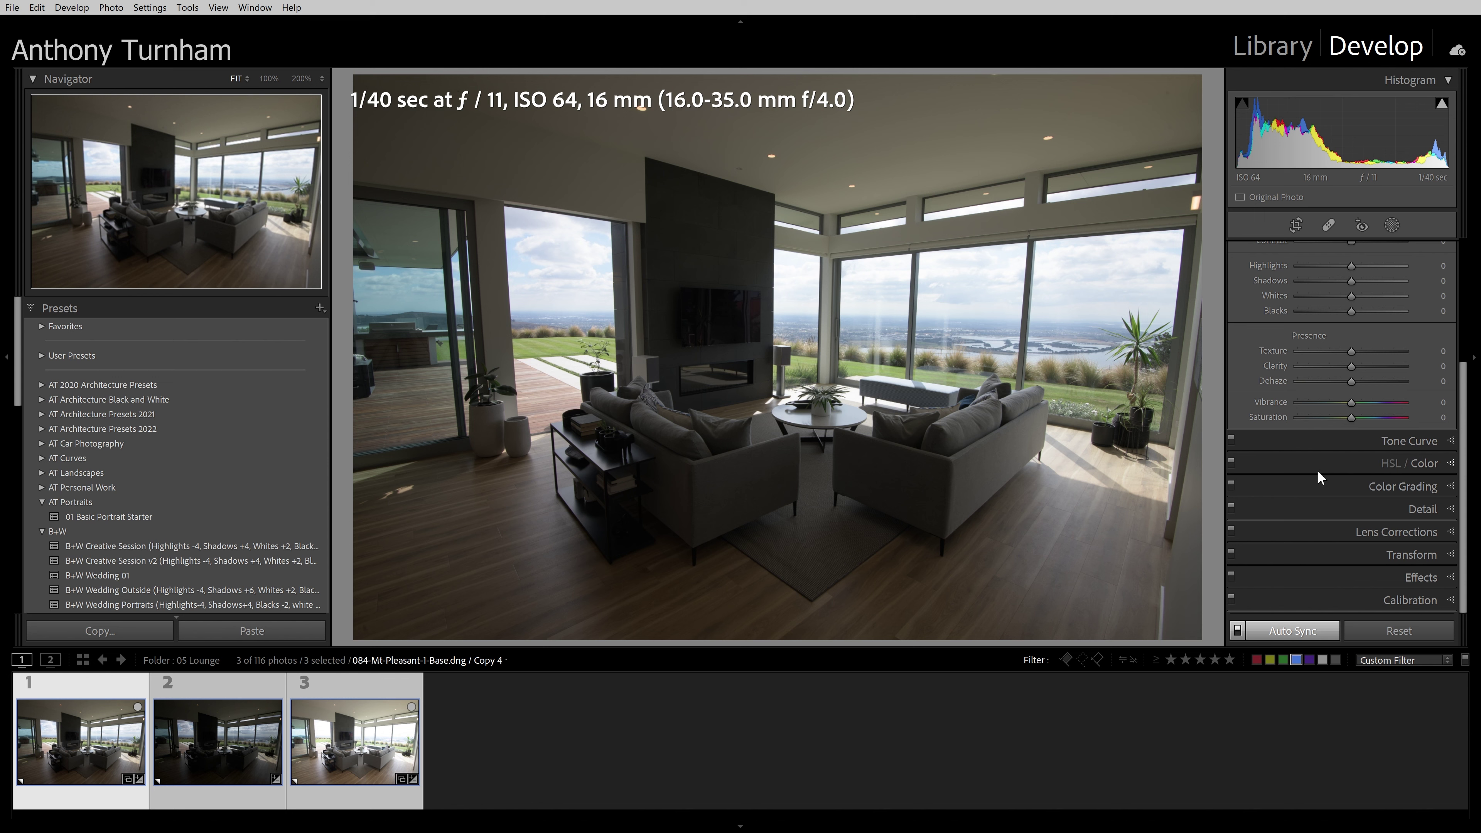
pyautogui.scroll(3, 1306, 378)
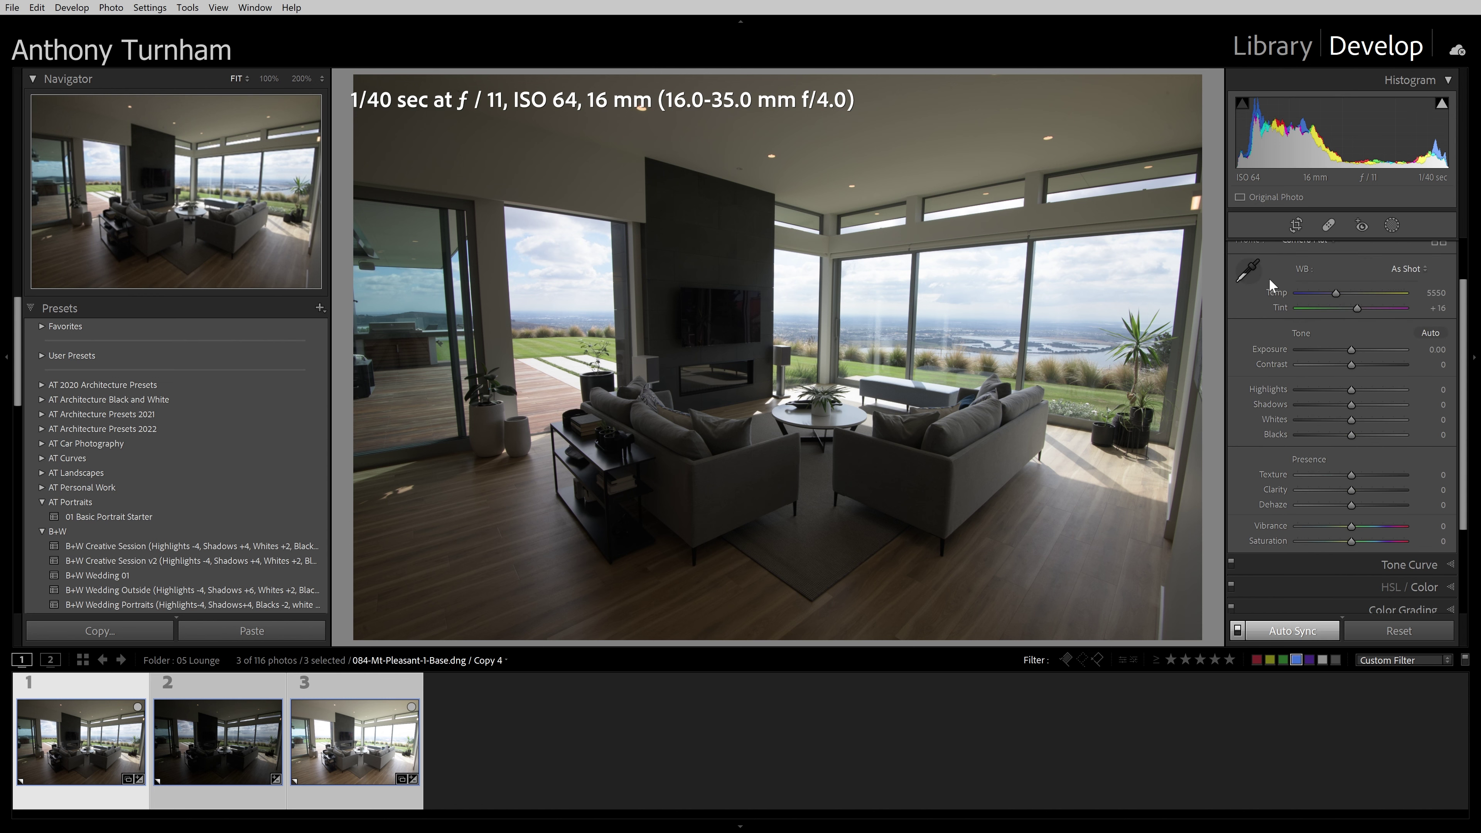
# Step: Try sampling the ceiling as the neutral white balance target, and restore the white balance to As Shot
pyautogui.click(1246, 270)
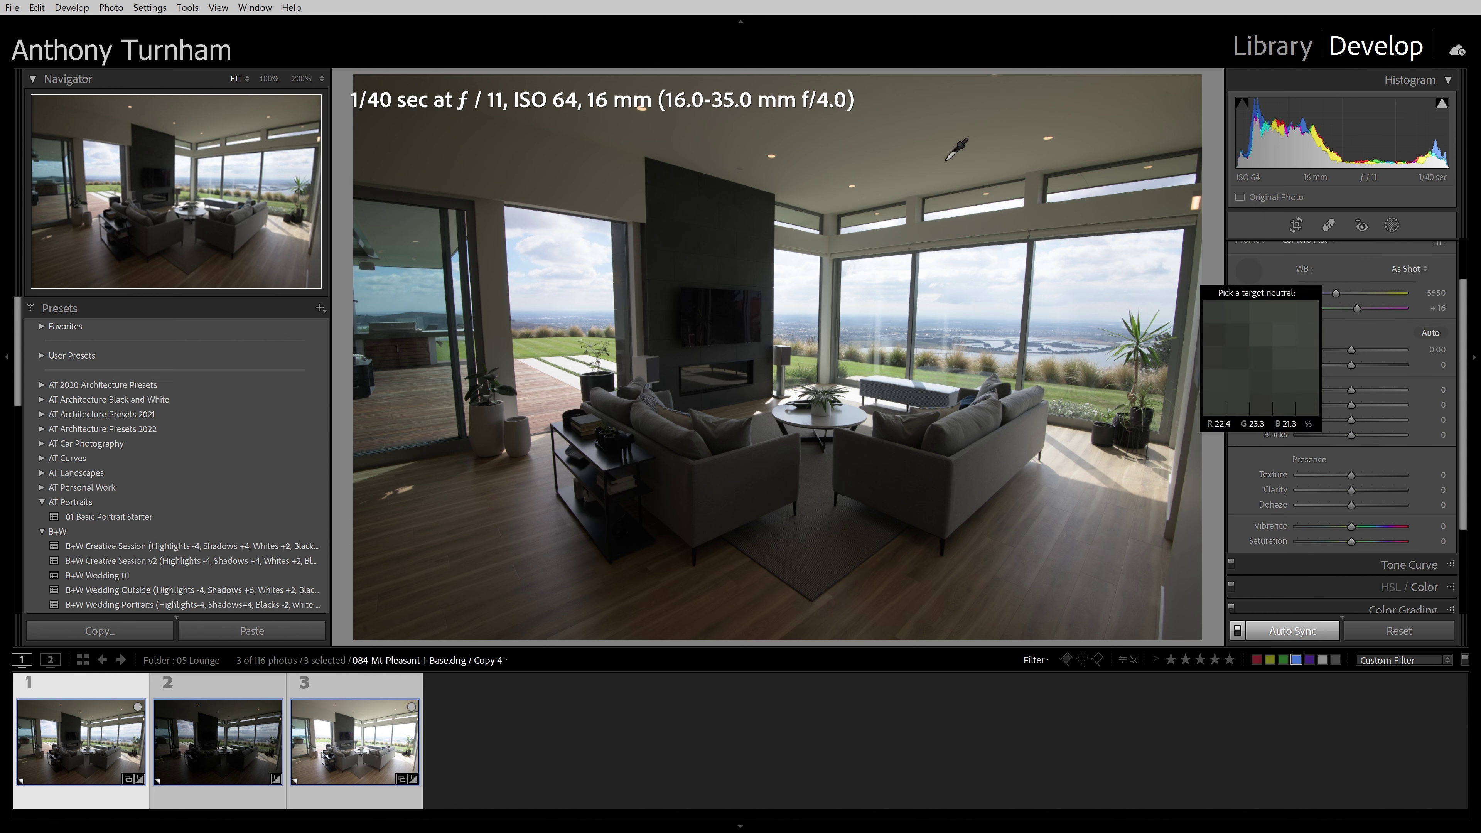
pyautogui.click(857, 140)
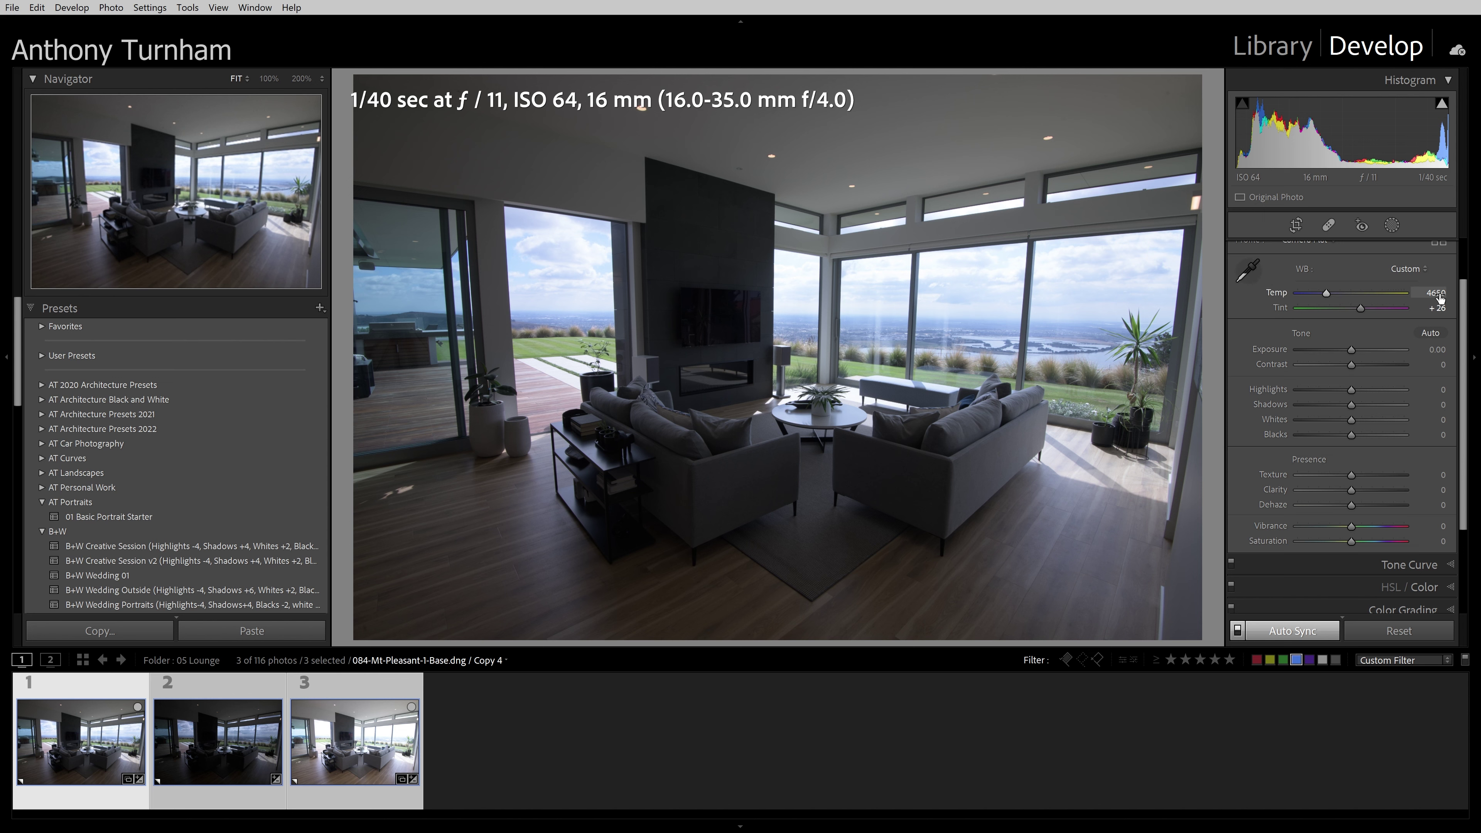
pyautogui.click(1248, 269)
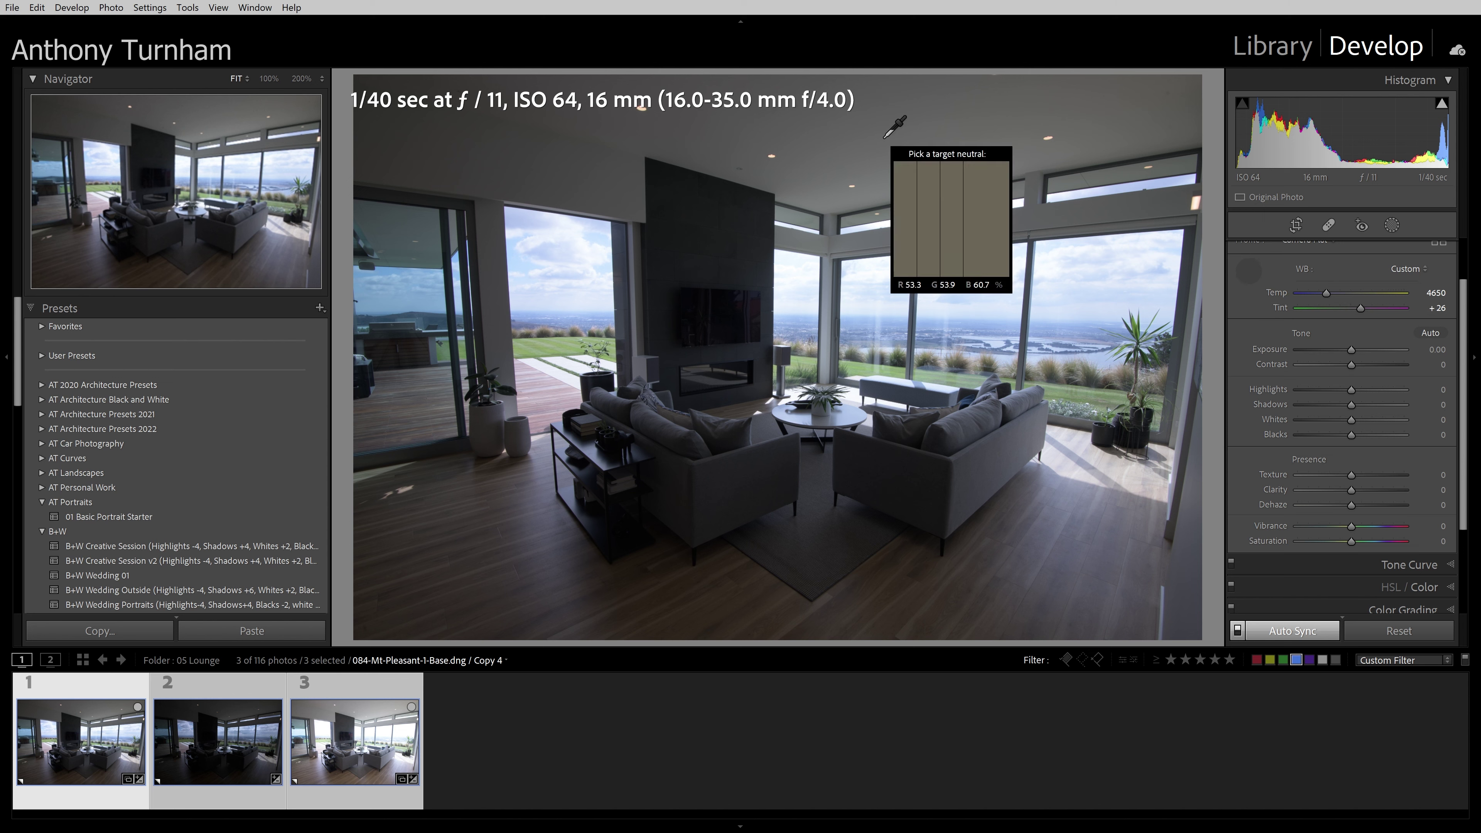
pyautogui.click(888, 136)
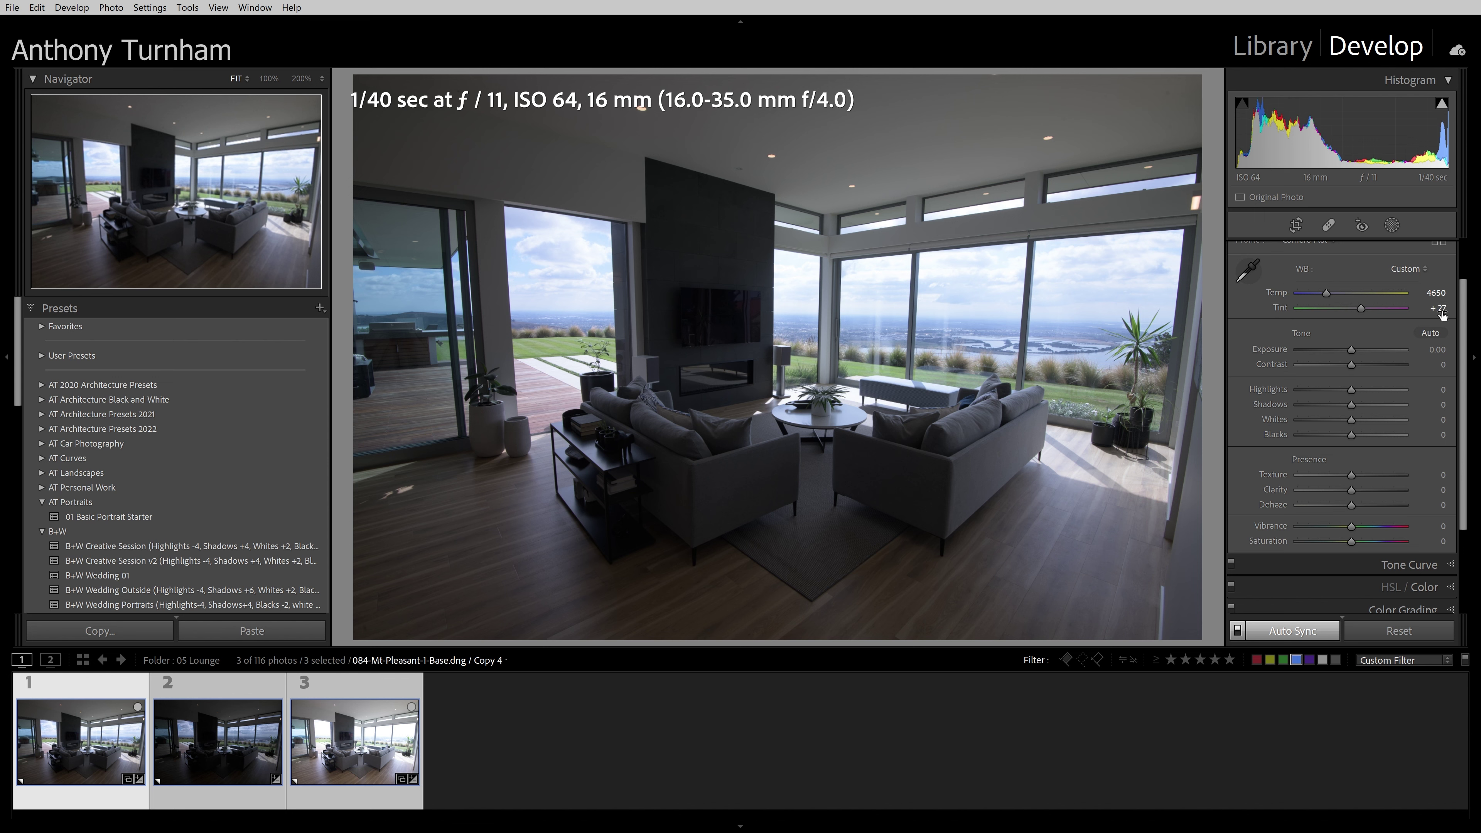
pyautogui.click(1408, 266)
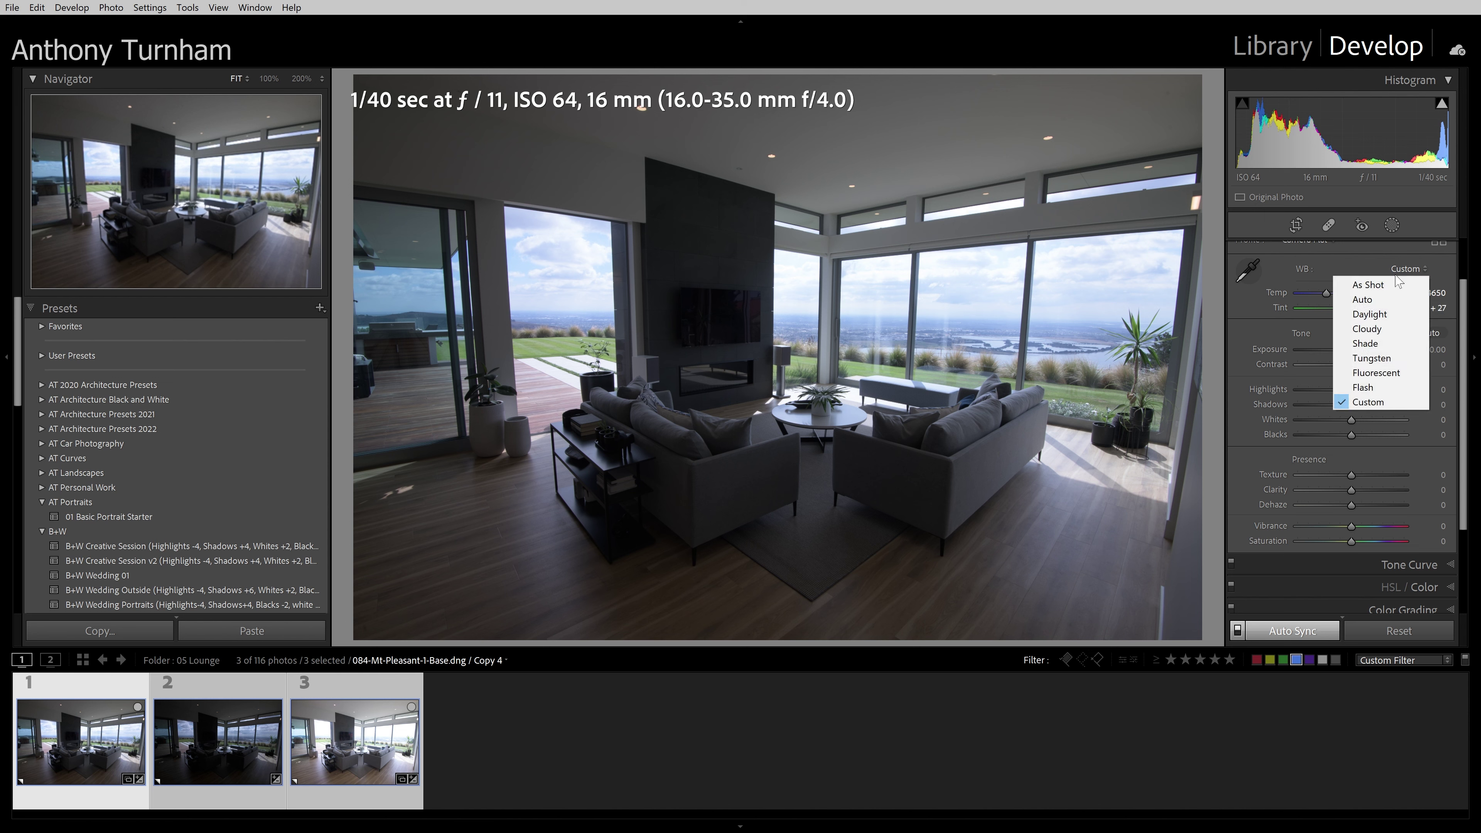
pyautogui.click(1388, 288)
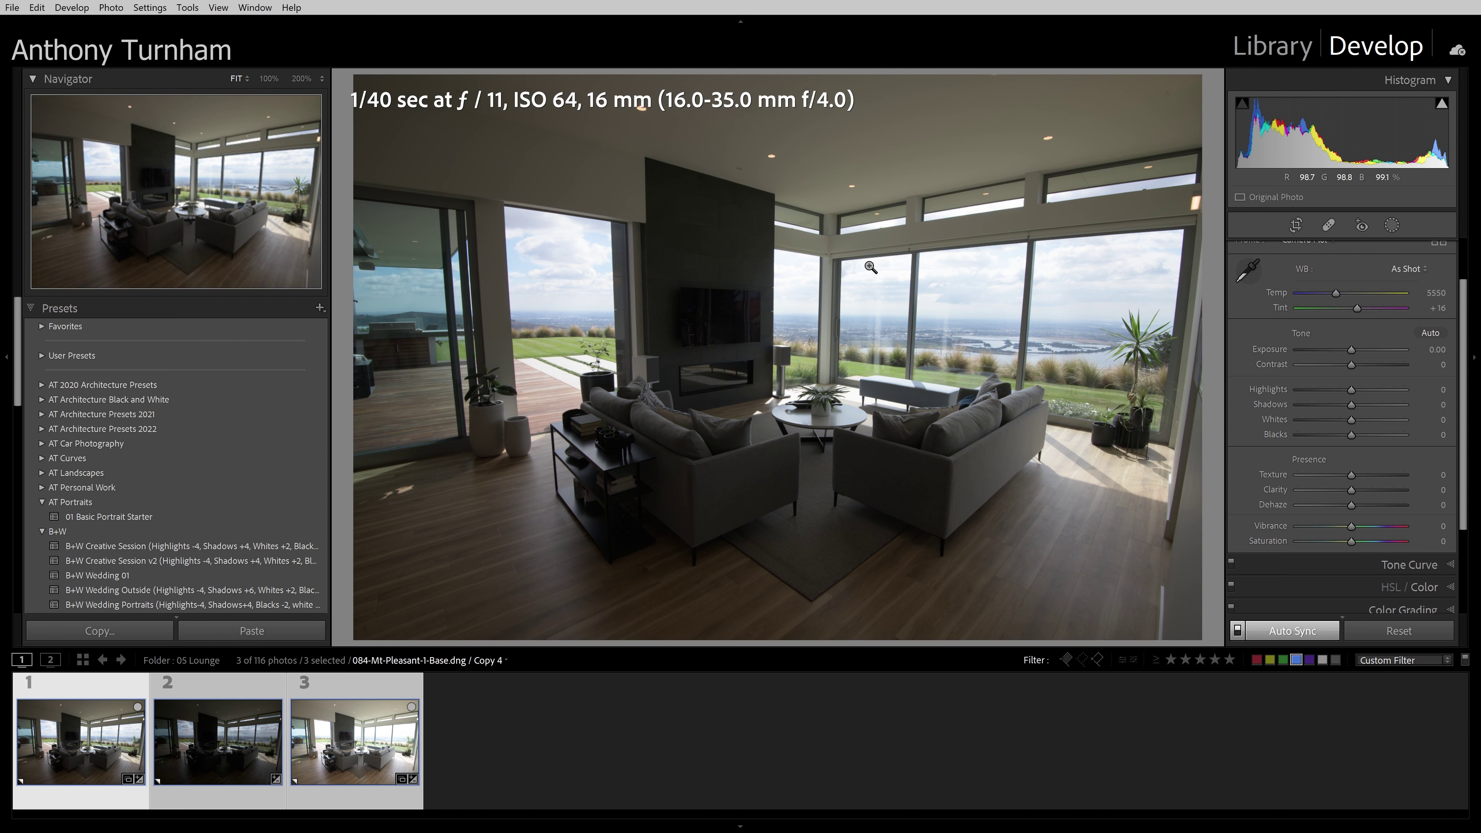
# Step: Set the white balance temperature to 5150 and the tint to +20 for the three selected photos
pyautogui.click(1436, 293)
pyautogui.write('5150')
pyautogui.press('Return')
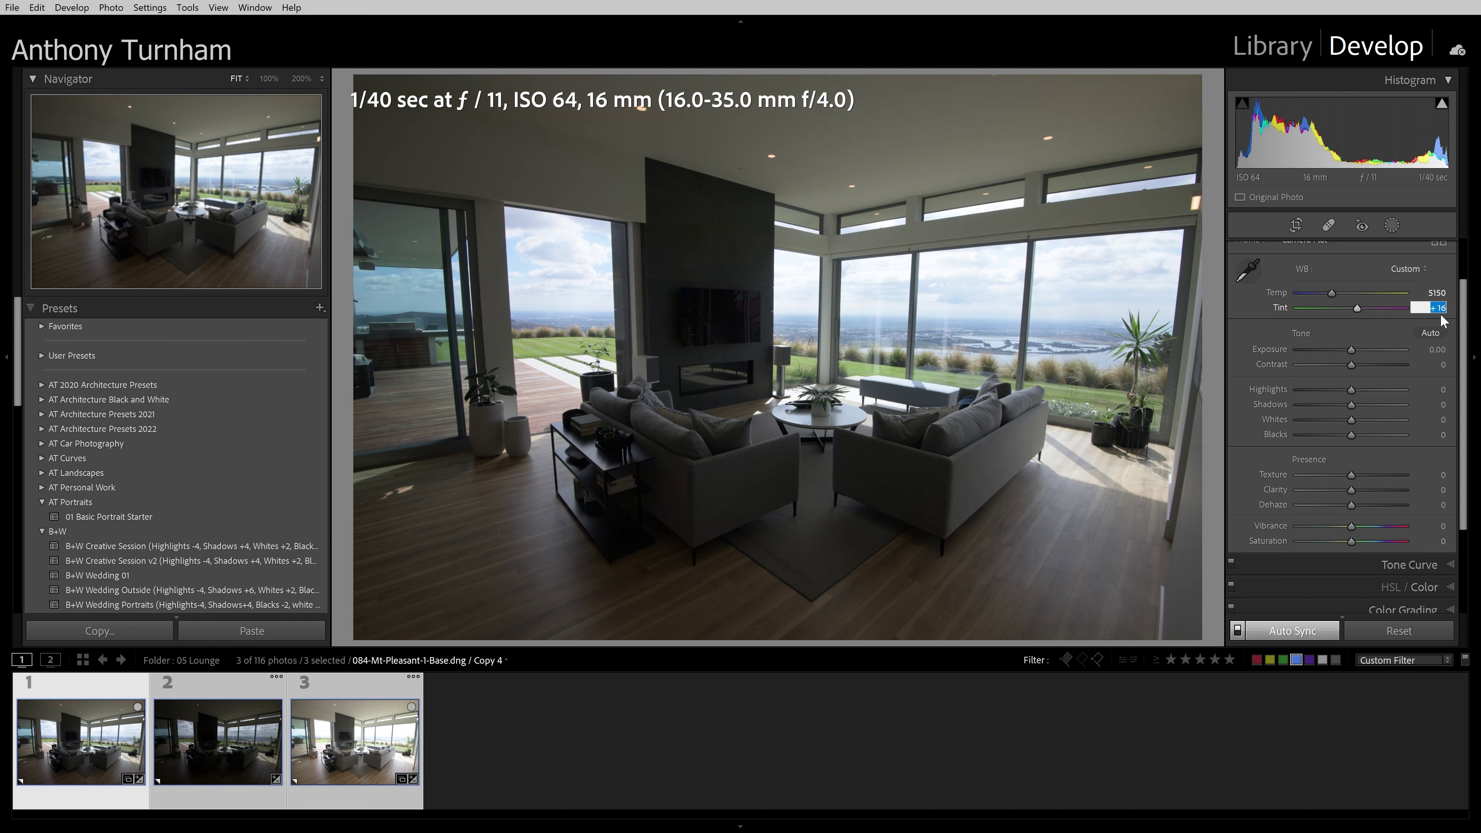
pyautogui.write('20')
pyautogui.press('Return')
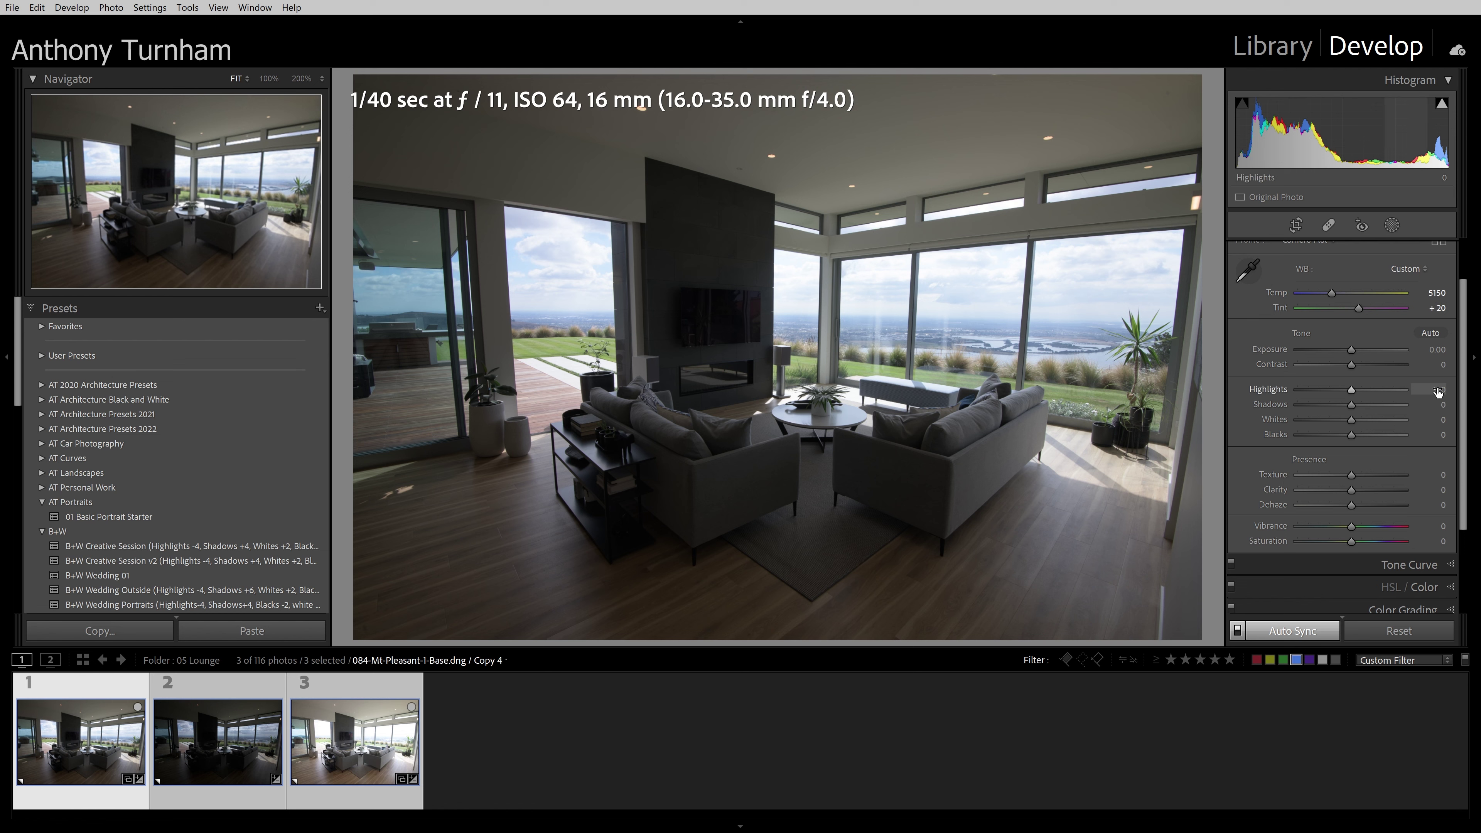
# Step: Set Exposure to +1.01, Highlights to -33, Shadows to +19, Whites to +30 and Blacks to -19 for the three photos
pyautogui.moveTo(1349, 348); pyautogui.dragTo(1362, 353)
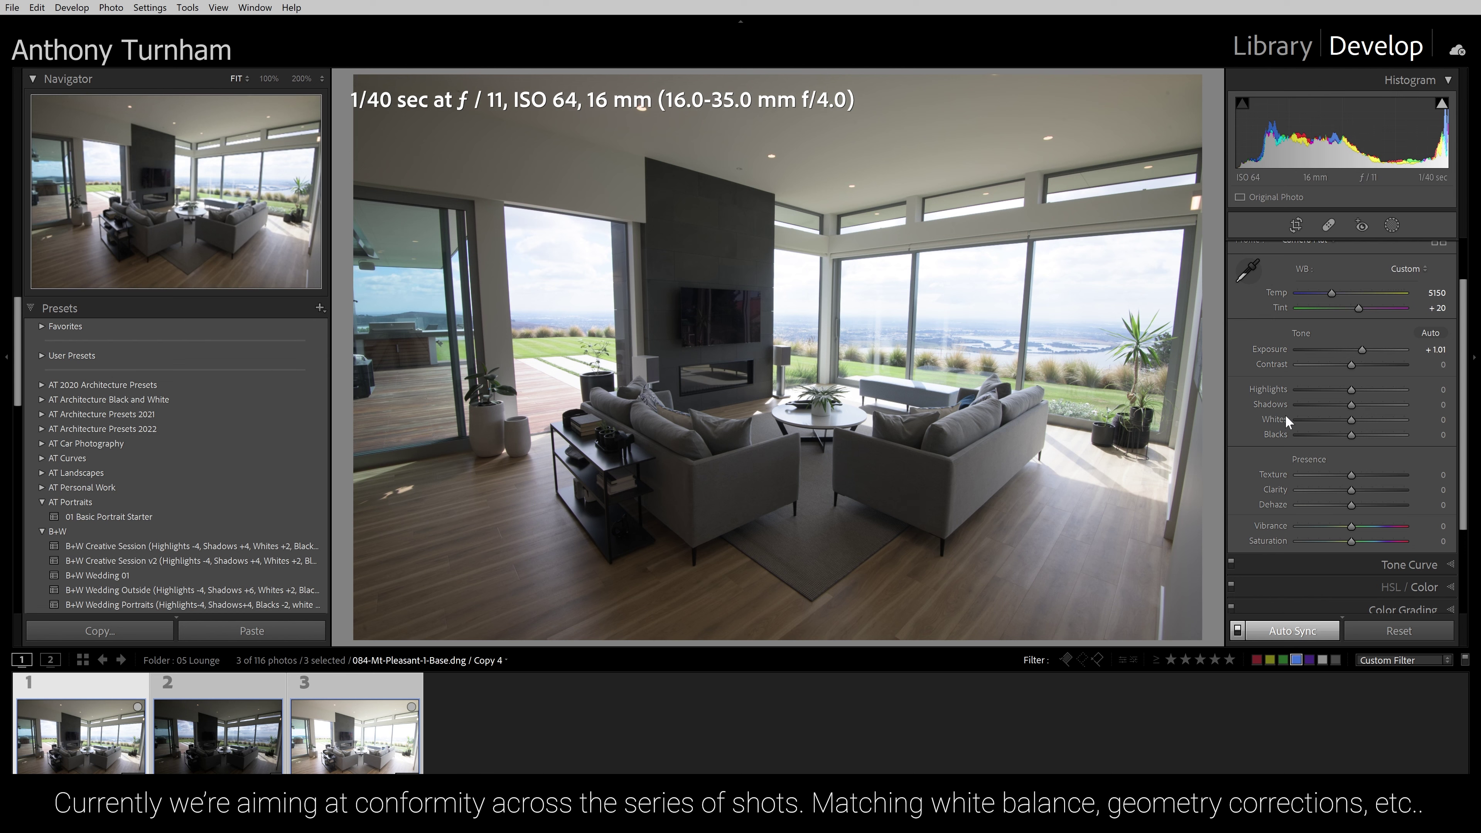
pyautogui.moveTo(1349, 389); pyautogui.dragTo(1339, 426)
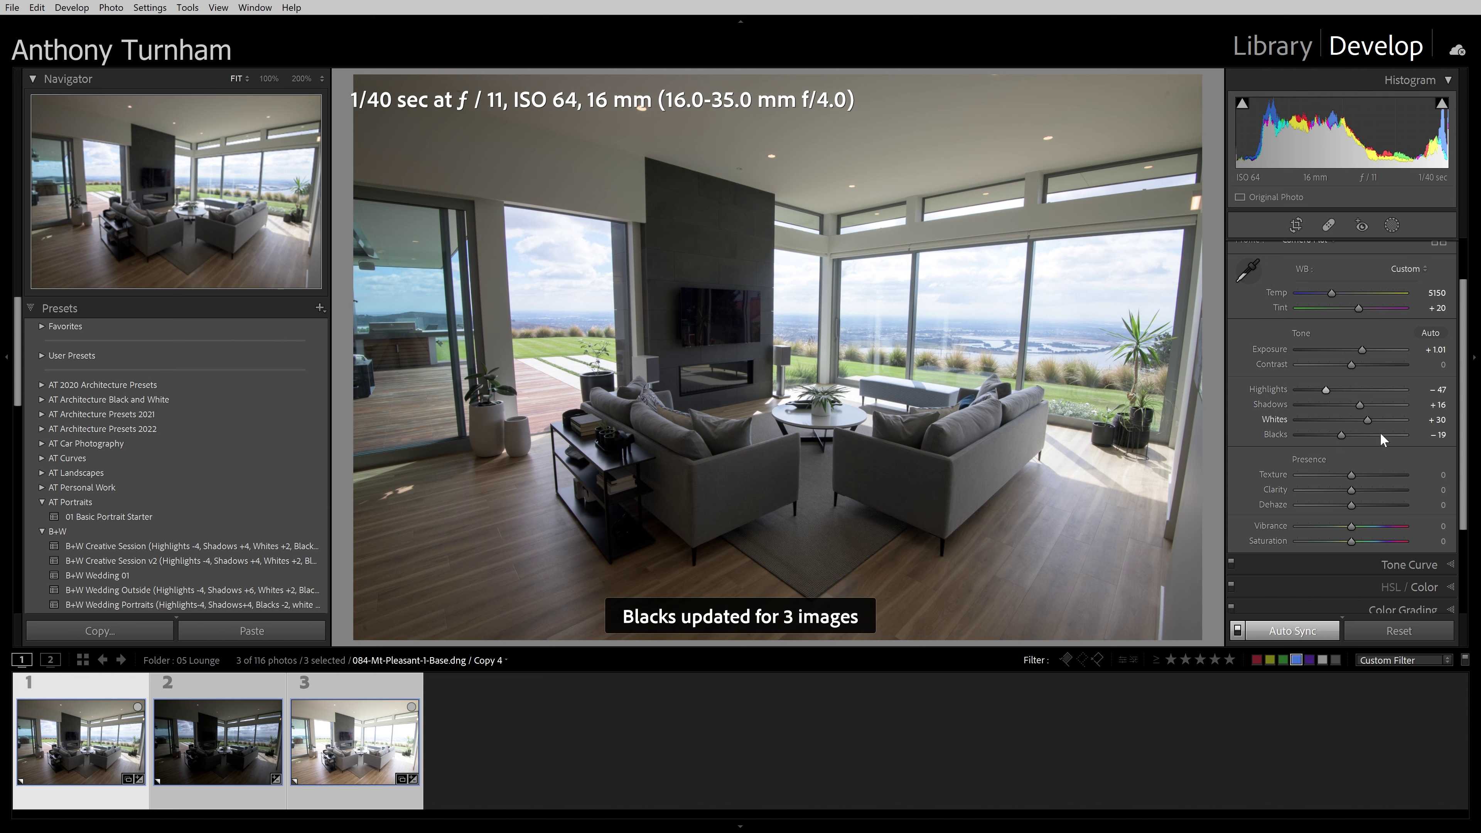
pyautogui.moveTo(1326, 390); pyautogui.dragTo(1362, 408)
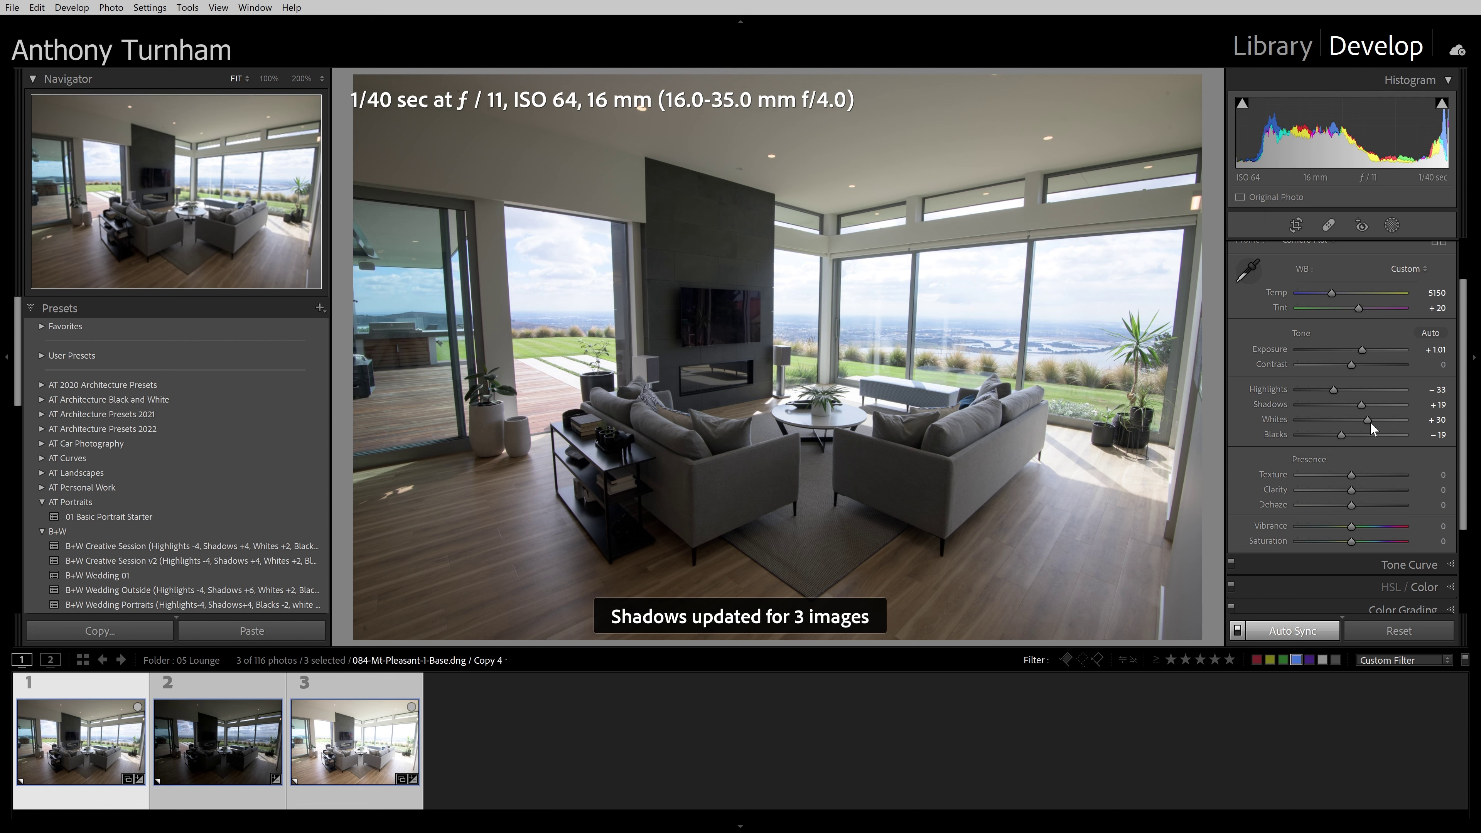
# Step: Set Clarity to +10, Dehaze to +6, Vibrance to +7 and Saturation to +7 for the three photos
pyautogui.moveTo(1350, 491); pyautogui.dragTo(1354, 490)
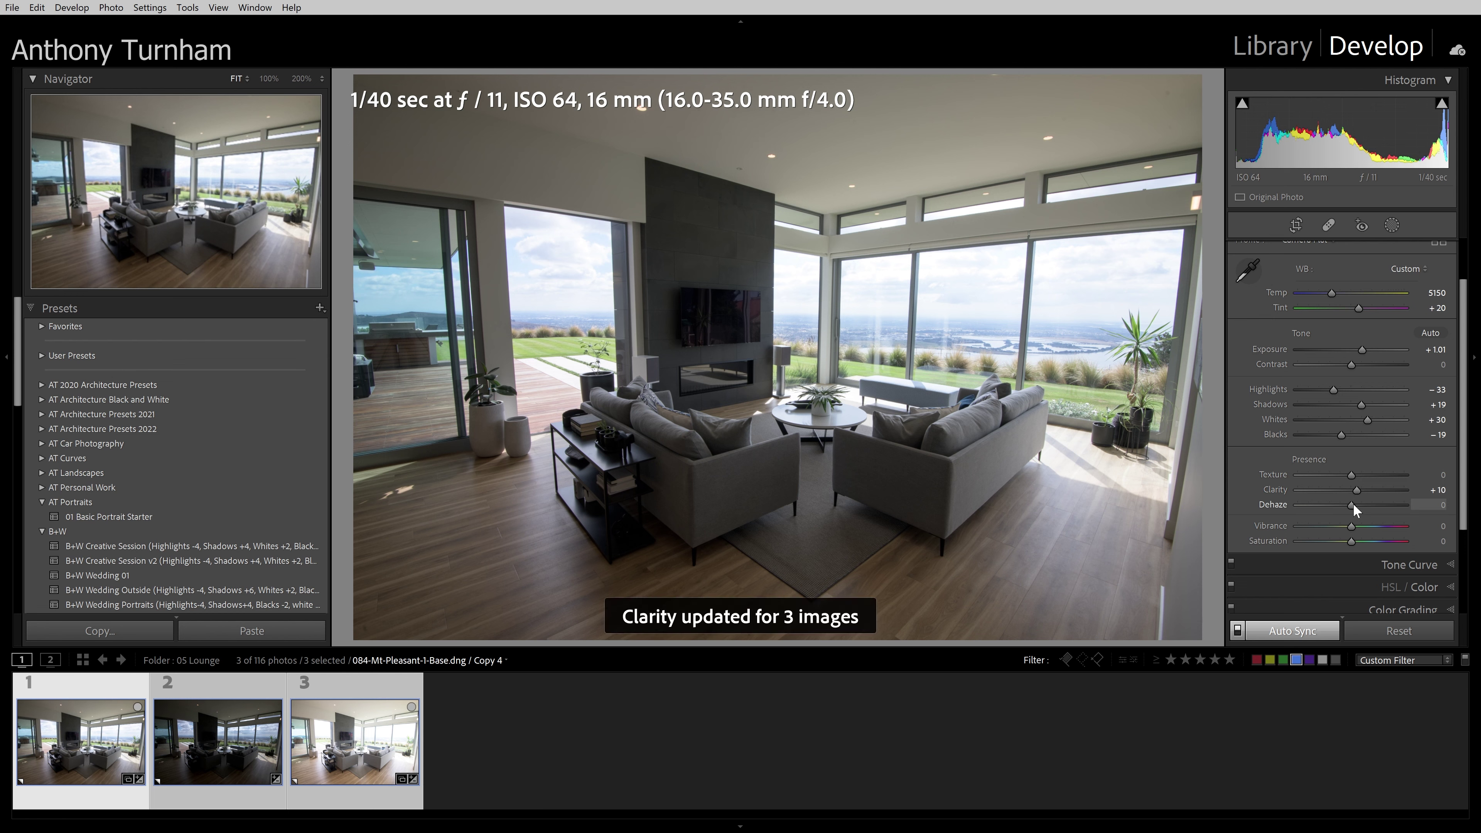
pyautogui.moveTo(1354, 504); pyautogui.dragTo(1414, 504)
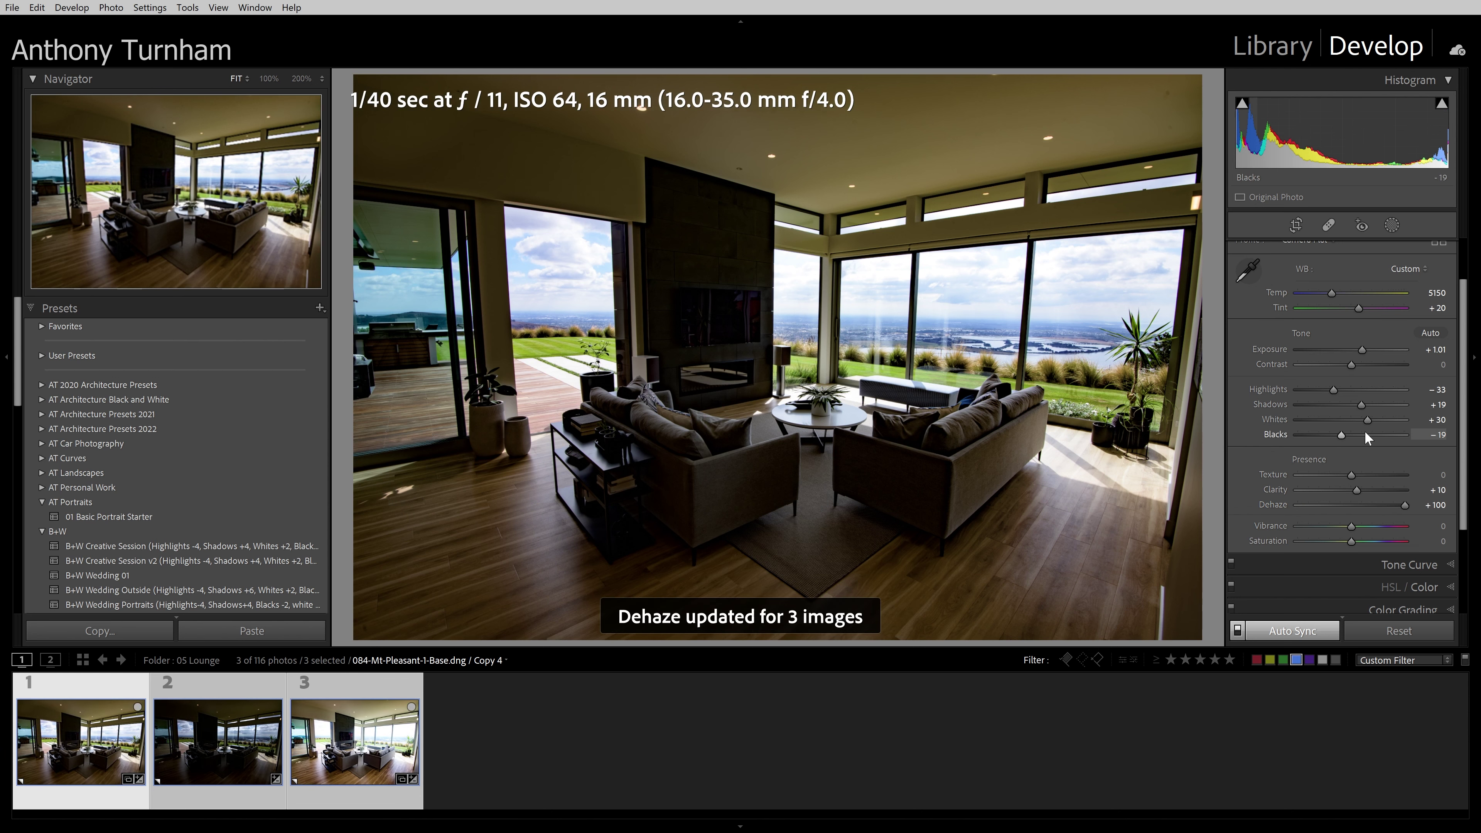
pyautogui.doubleClick(1408, 505)
pyautogui.moveTo(1354, 504); pyautogui.dragTo(1357, 506)
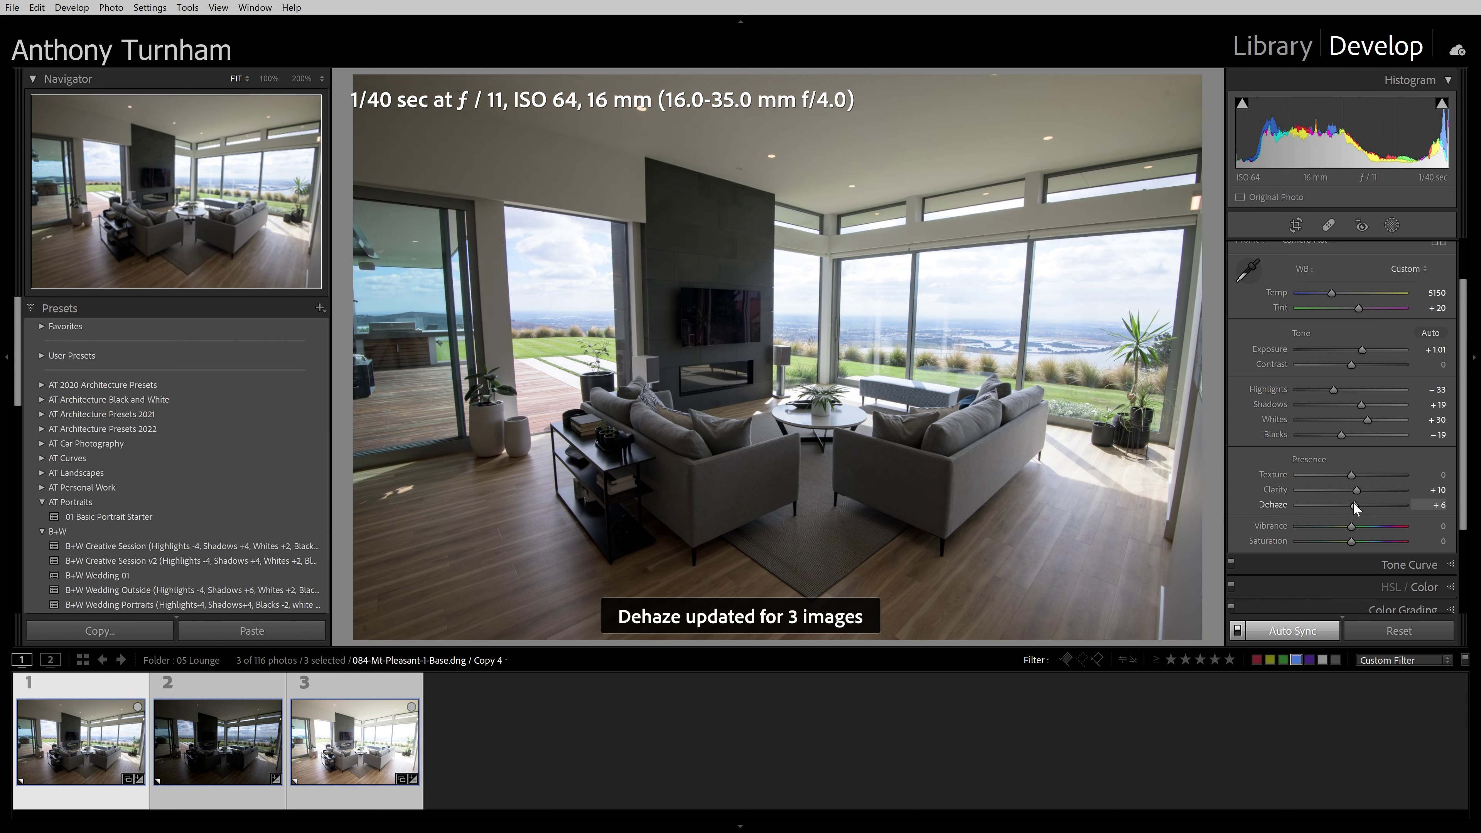
pyautogui.moveTo(1356, 530); pyautogui.dragTo(1357, 542)
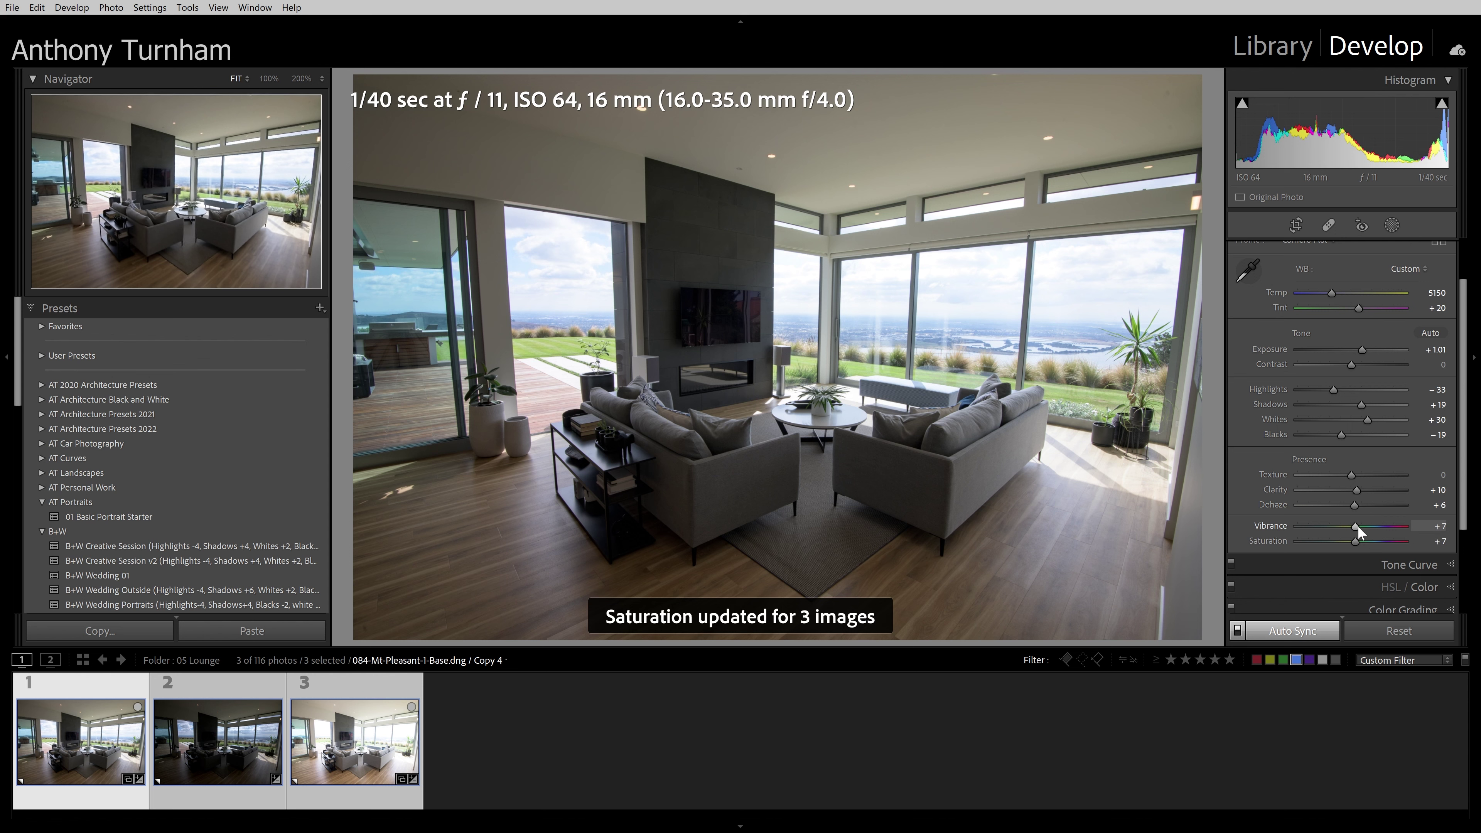
# Step: Brighten the midtones with the Tone Curve's targeted adjustment on the ceiling, placing the curve point at input 130, output 151
pyautogui.click(1397, 571)
pyautogui.scroll(2, 1335, 377)
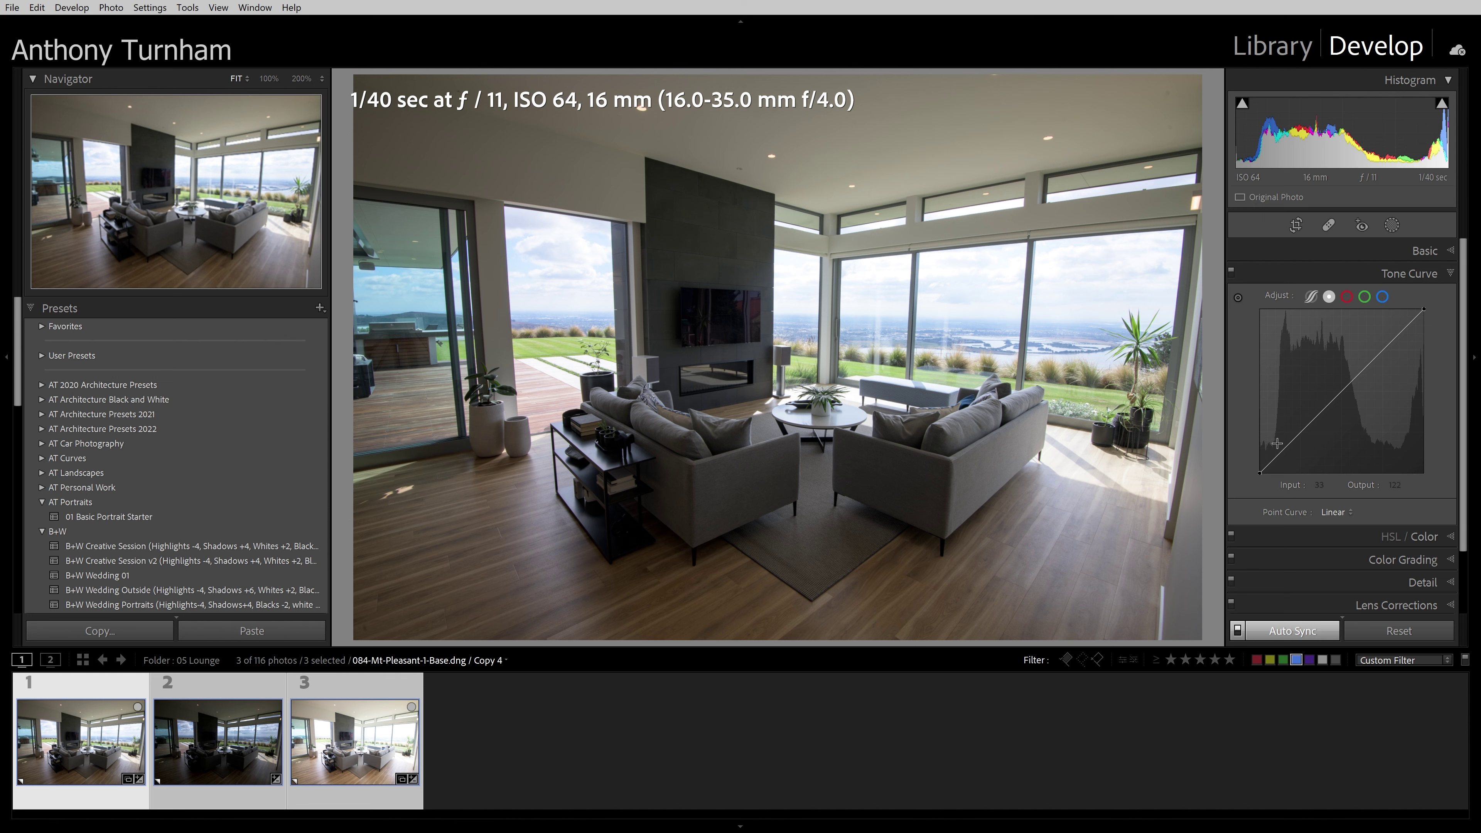
pyautogui.moveTo(1332, 402); pyautogui.dragTo(1323, 392)
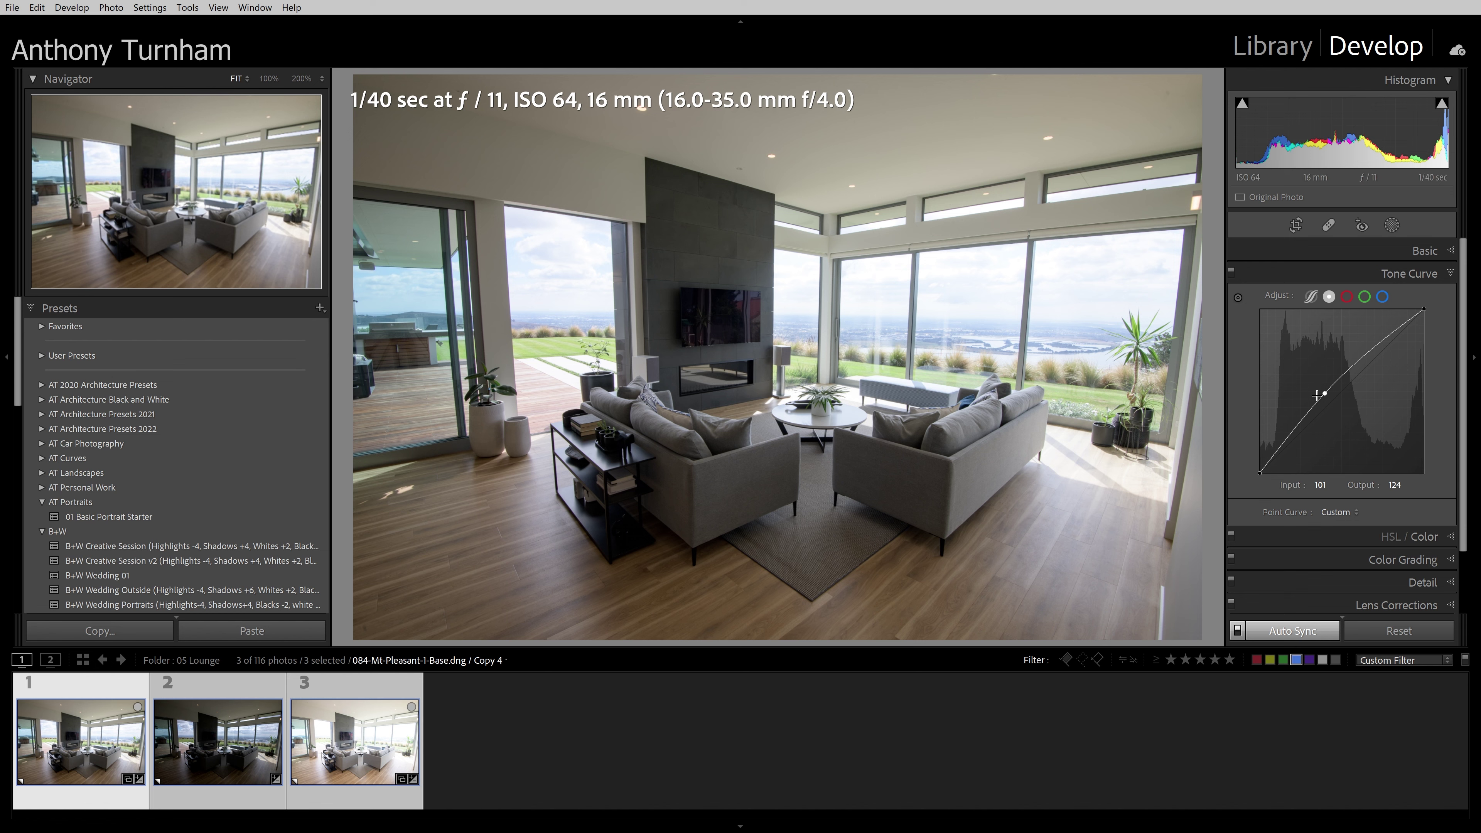
pyautogui.doubleClick(1326, 393)
pyautogui.click(1239, 298)
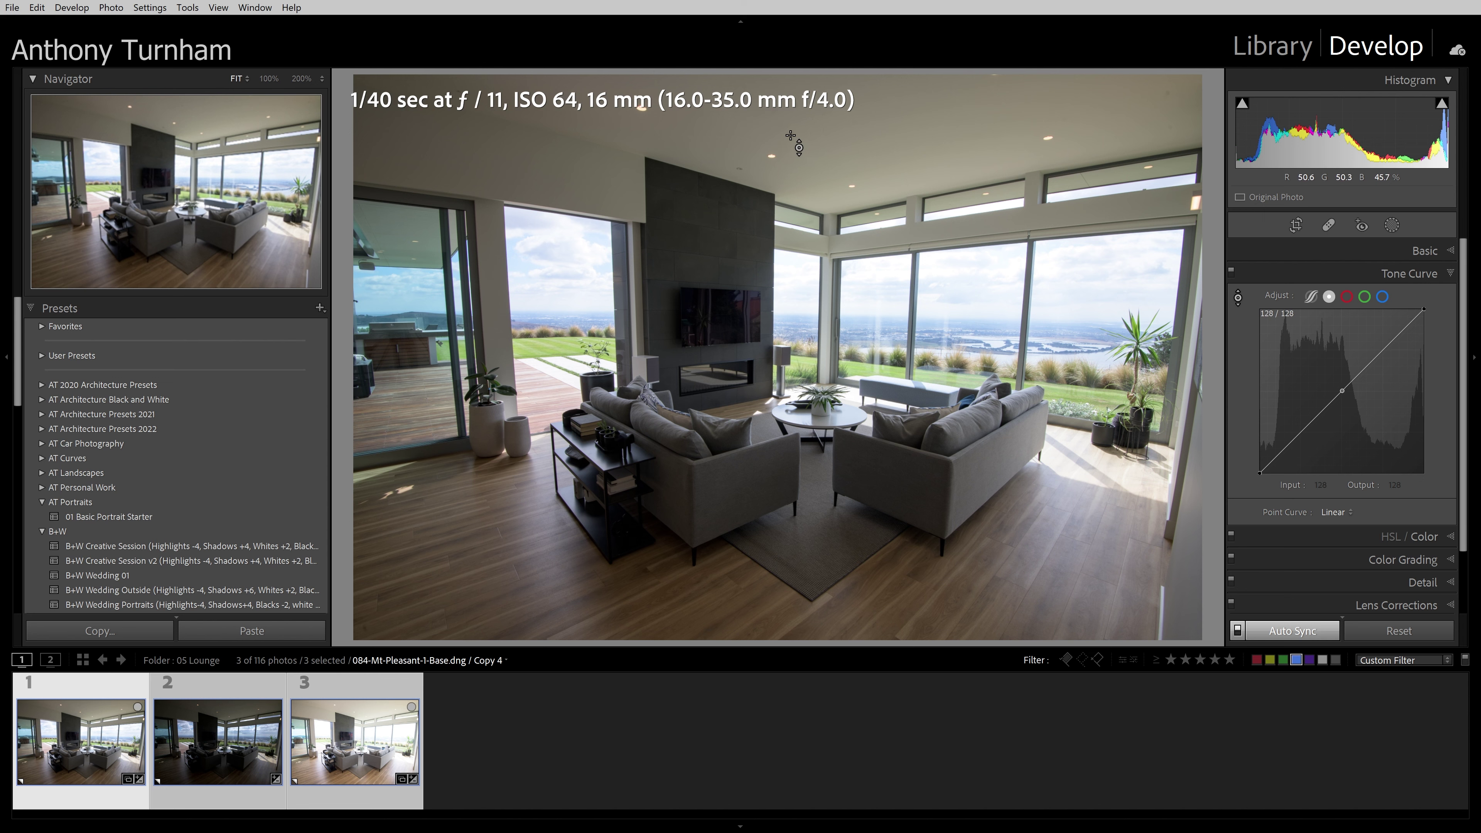
pyautogui.moveTo(791, 136); pyautogui.dragTo(790, 108)
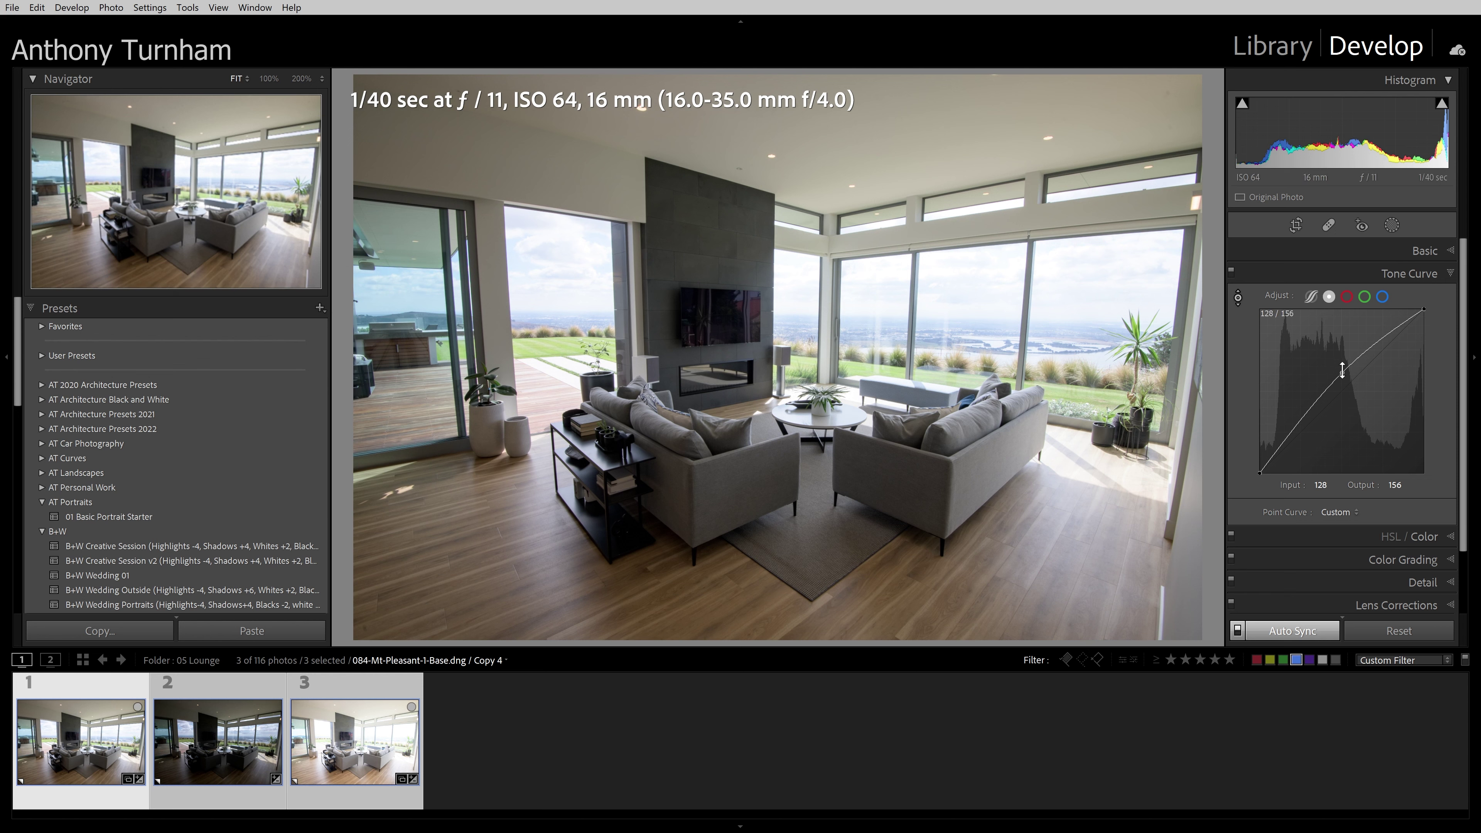
pyautogui.moveTo(1343, 372); pyautogui.dragTo(1344, 376)
# Step: Enable chromatic aberration removal and lens profile corrections for the three selected photos
pyautogui.scroll(-3, 1365, 390)
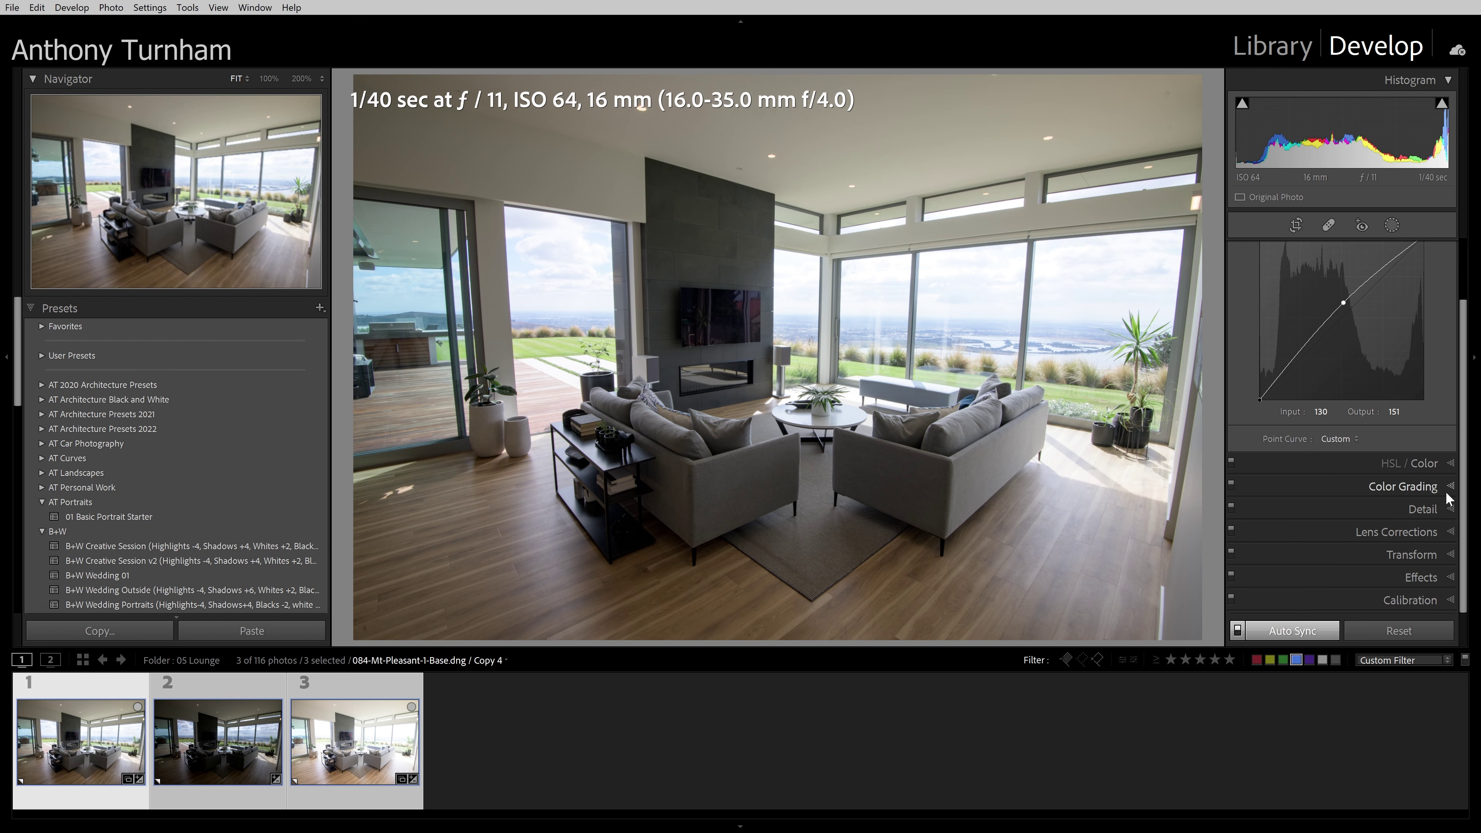
pyautogui.click(1410, 531)
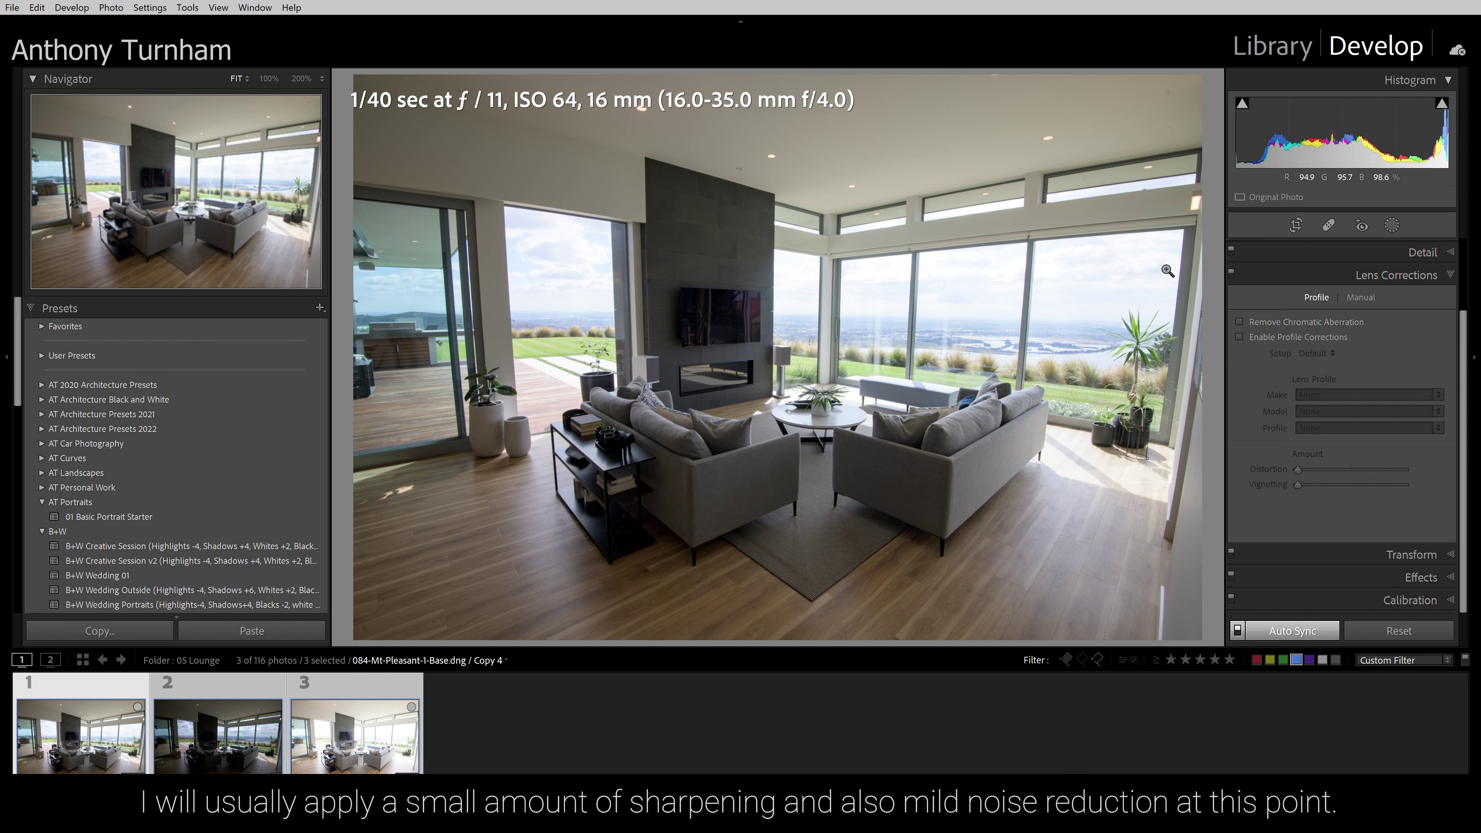
pyautogui.click(1240, 321)
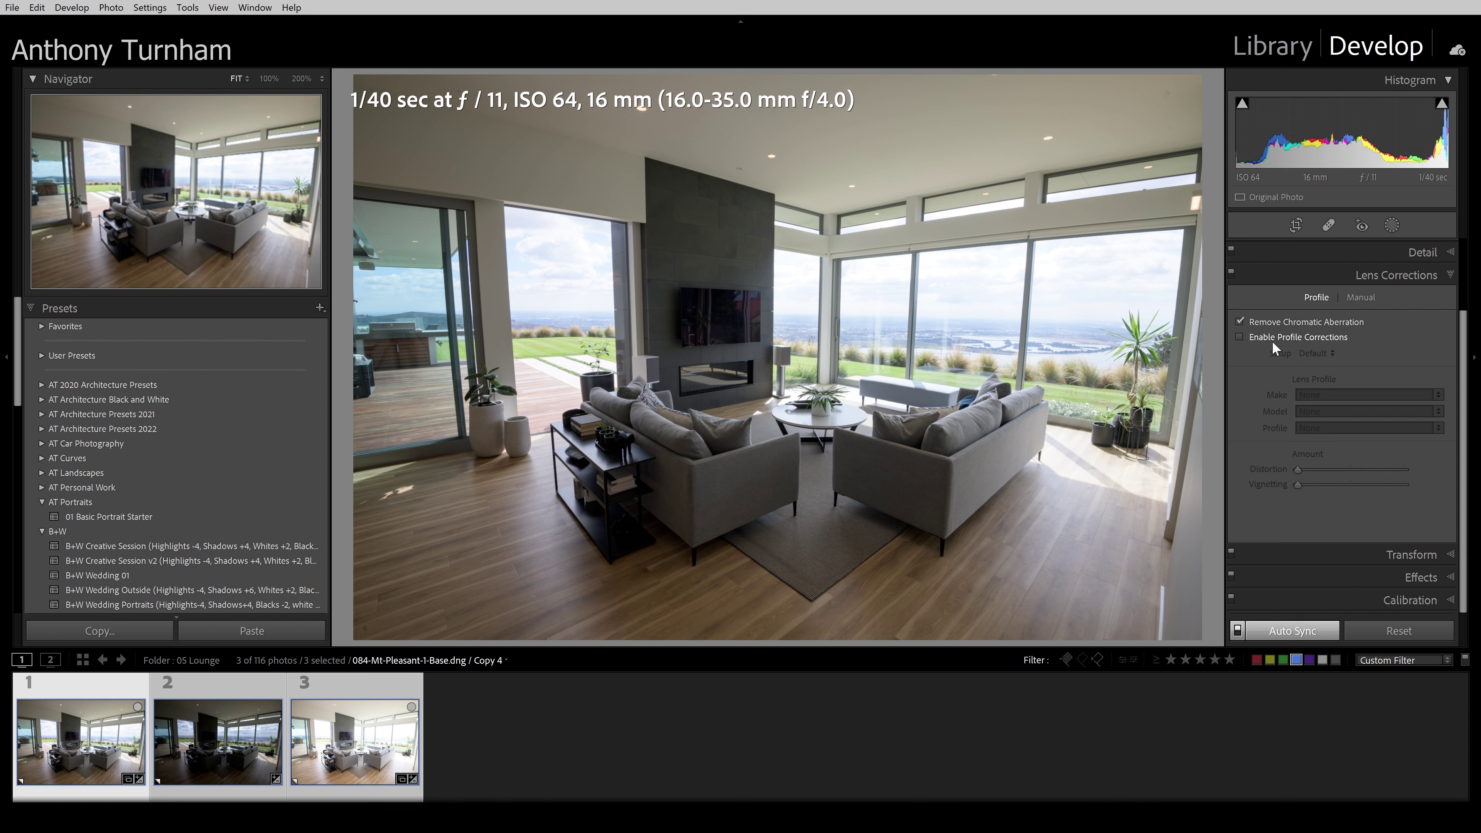
pyautogui.click(1239, 338)
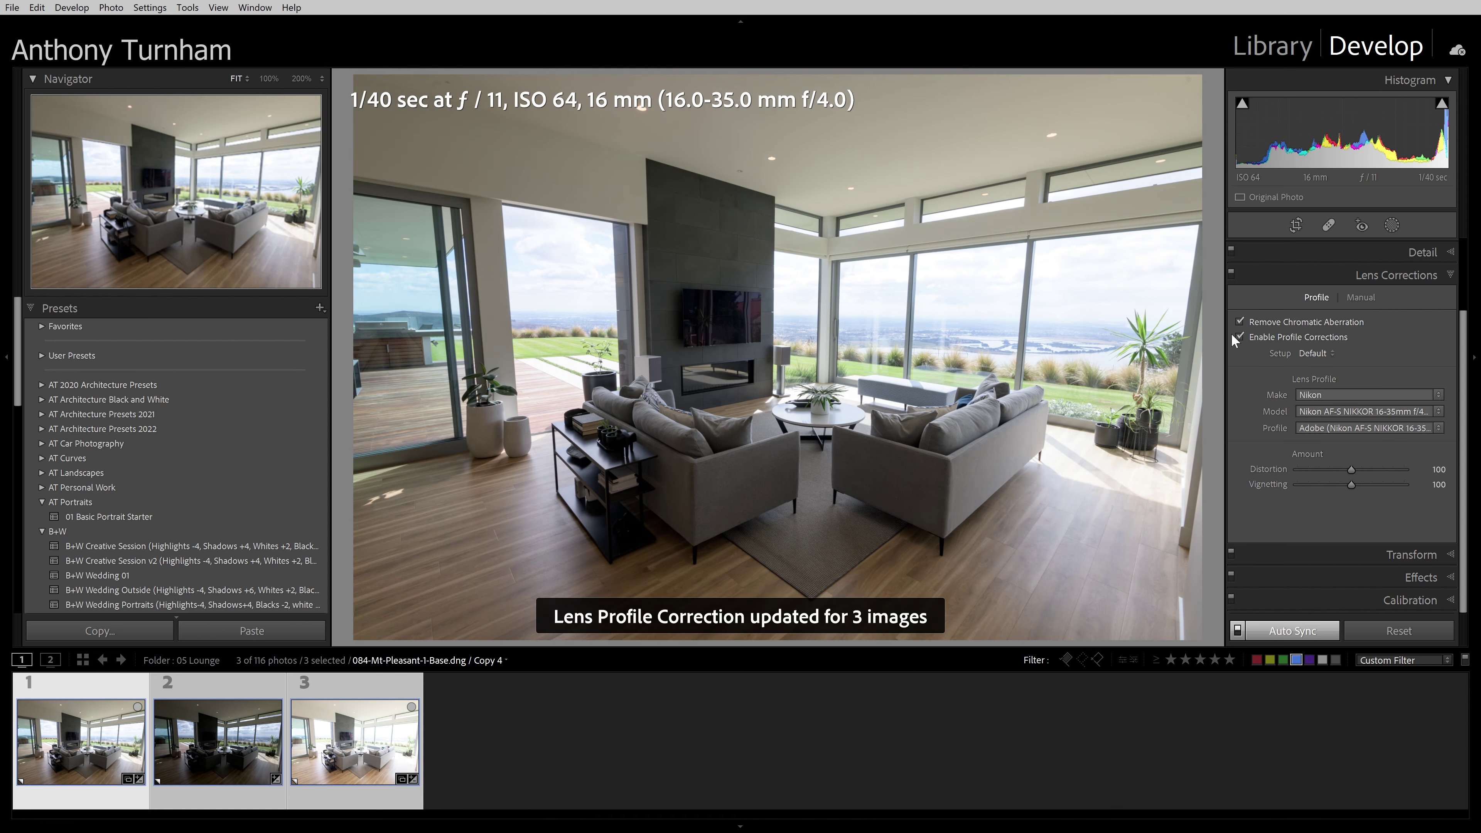
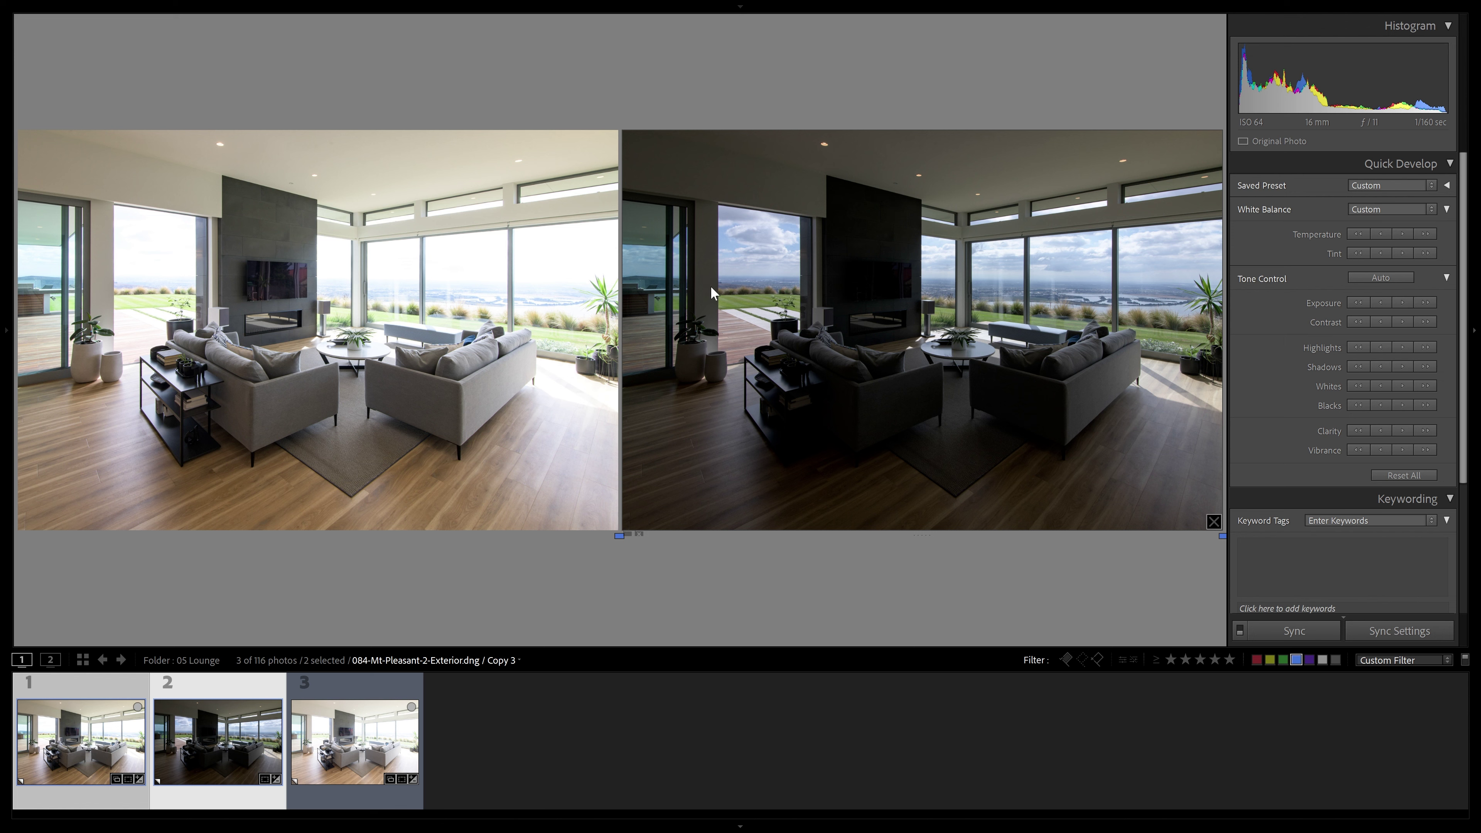
# Step: Open only the exterior exposure for developing and set its Exposure to +1.94 and Shadows to +100
pyautogui.click(229, 738)
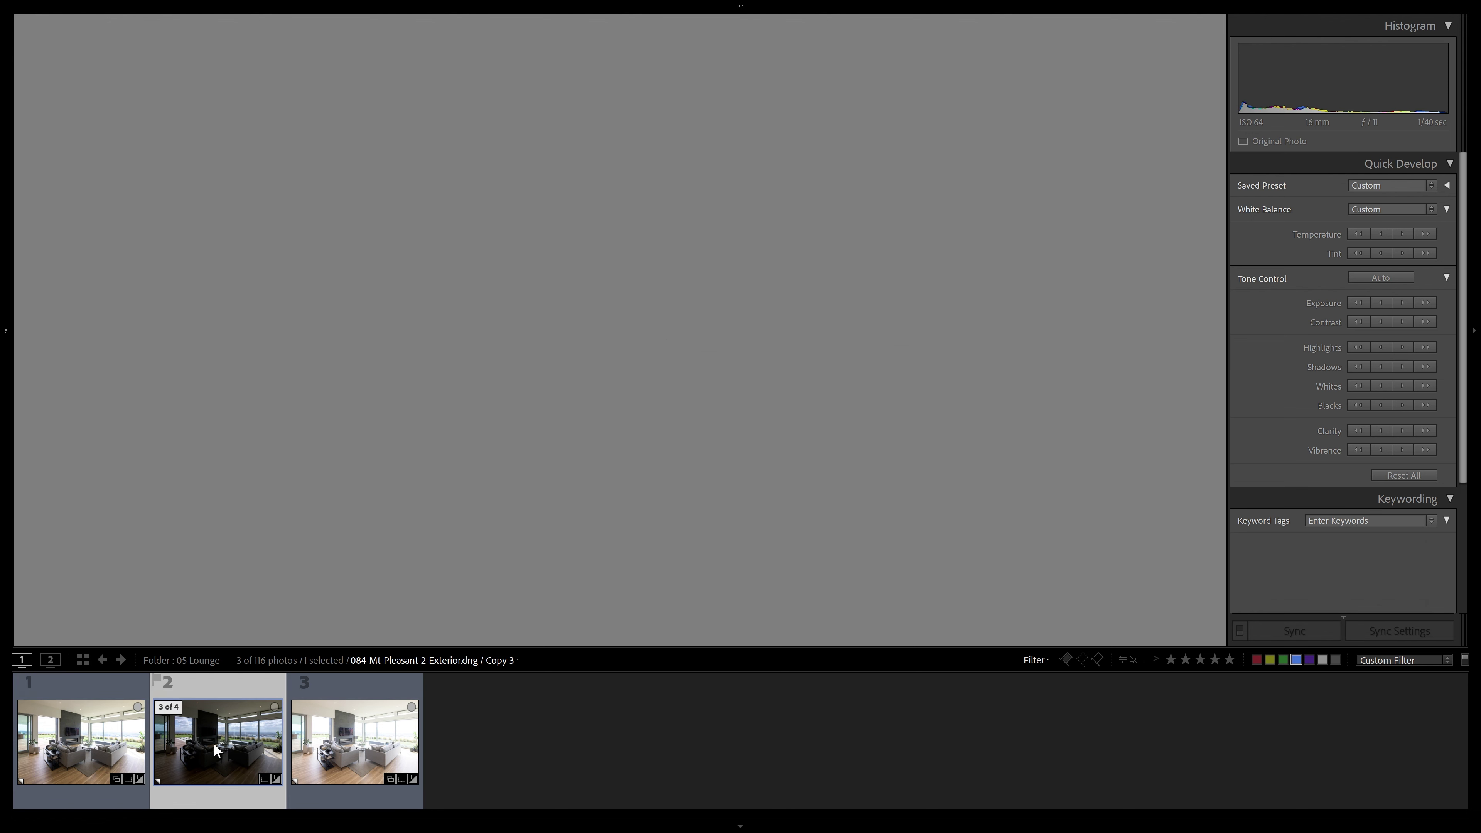
pyautogui.press('d')
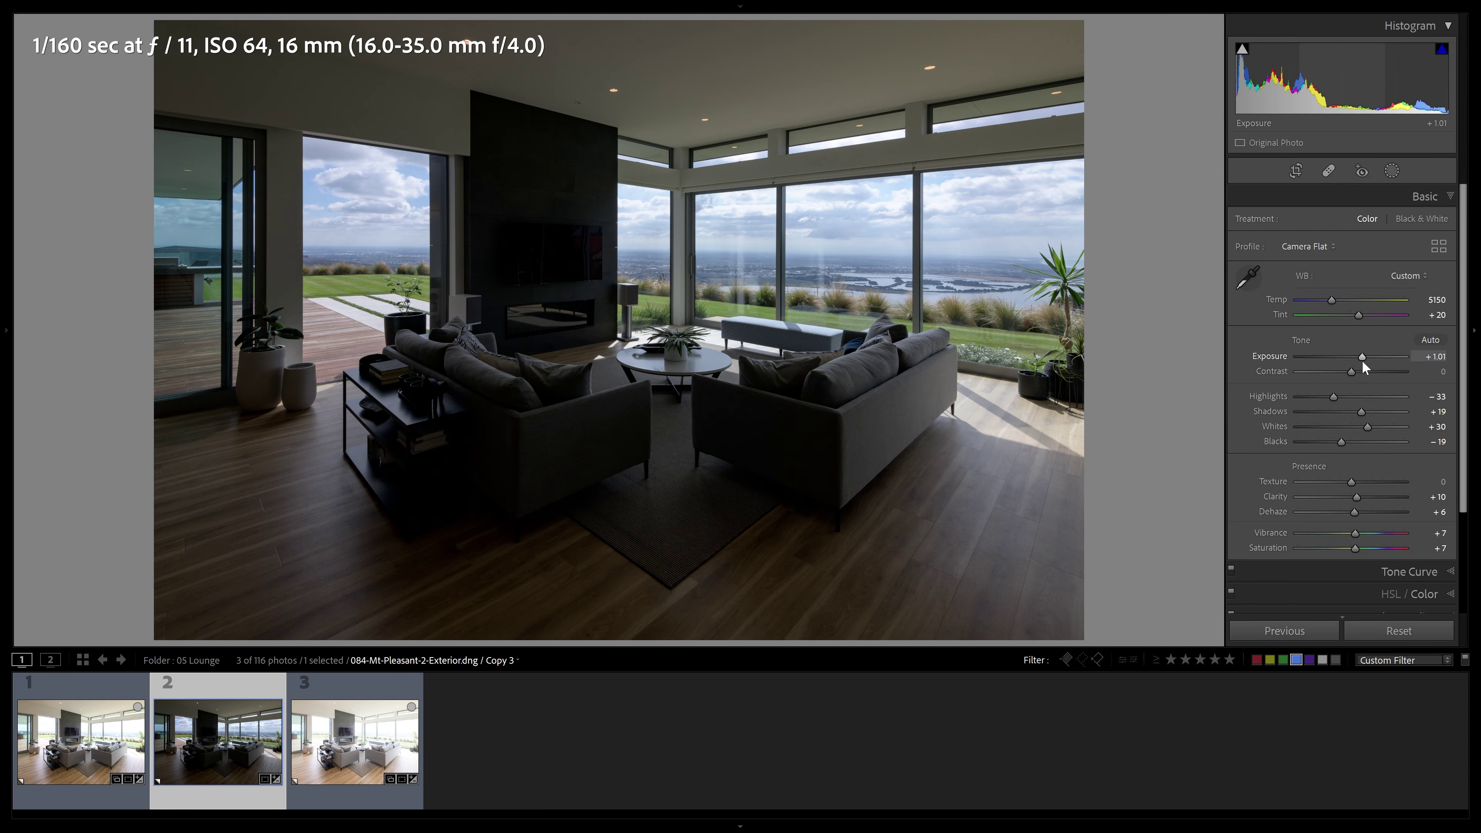
pyautogui.moveTo(1362, 360); pyautogui.dragTo(1373, 361)
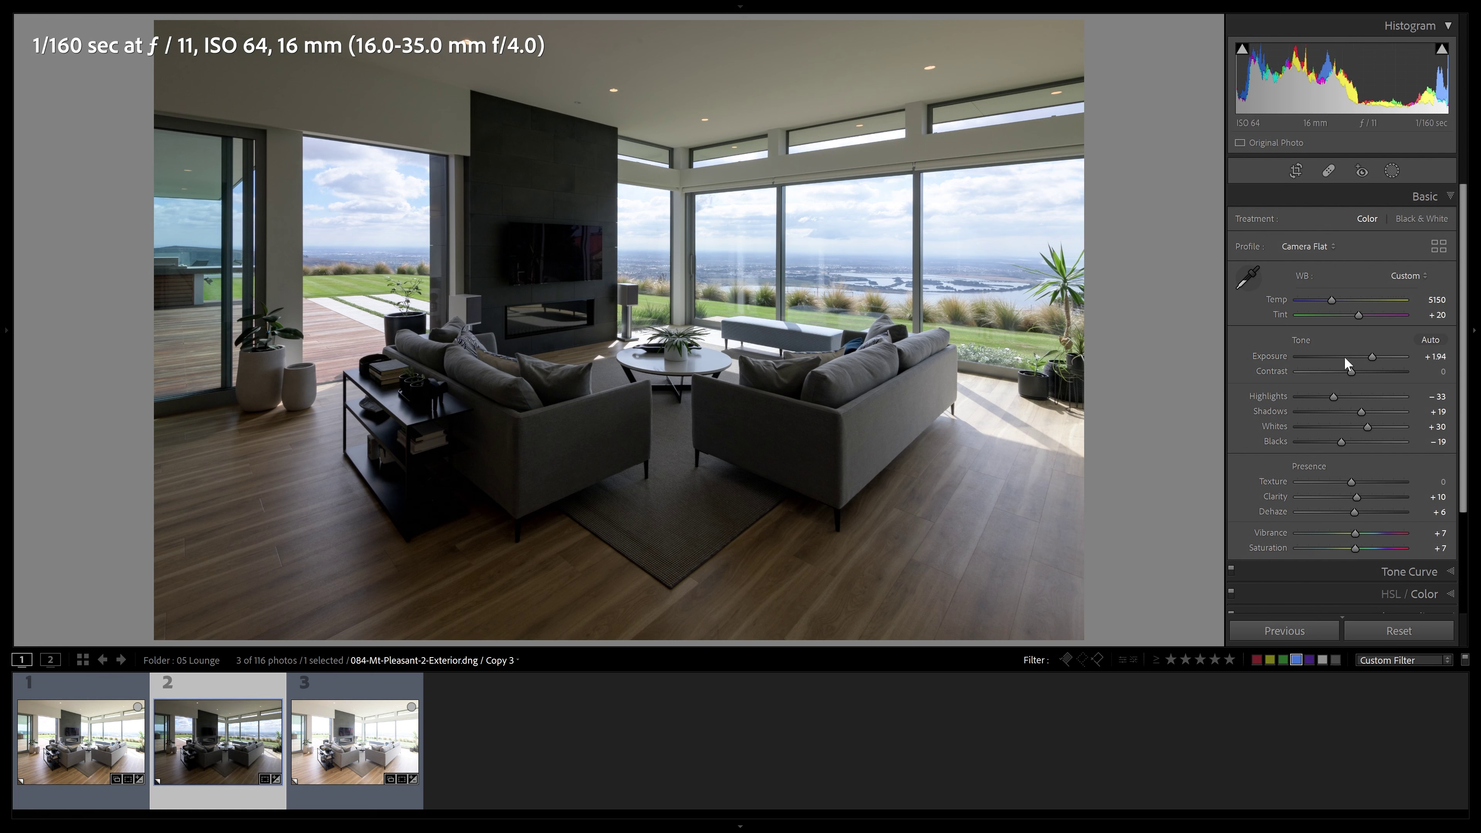
pyautogui.moveTo(1362, 413); pyautogui.dragTo(1419, 414)
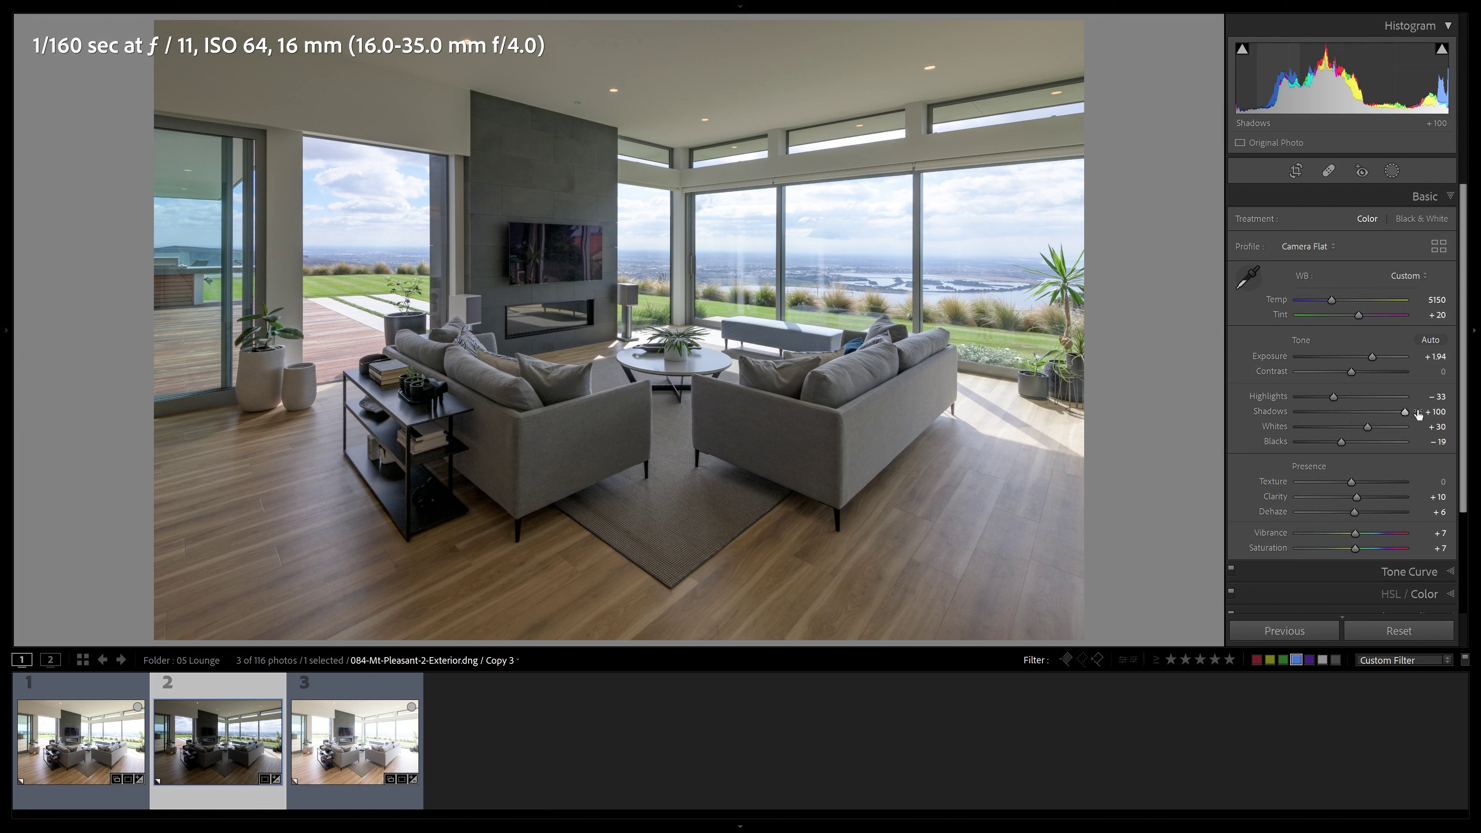
# Step: Zoom in on the television and fireplace wall and compare its detail across the exterior, base and shadows exposures
pyautogui.click(588, 252)
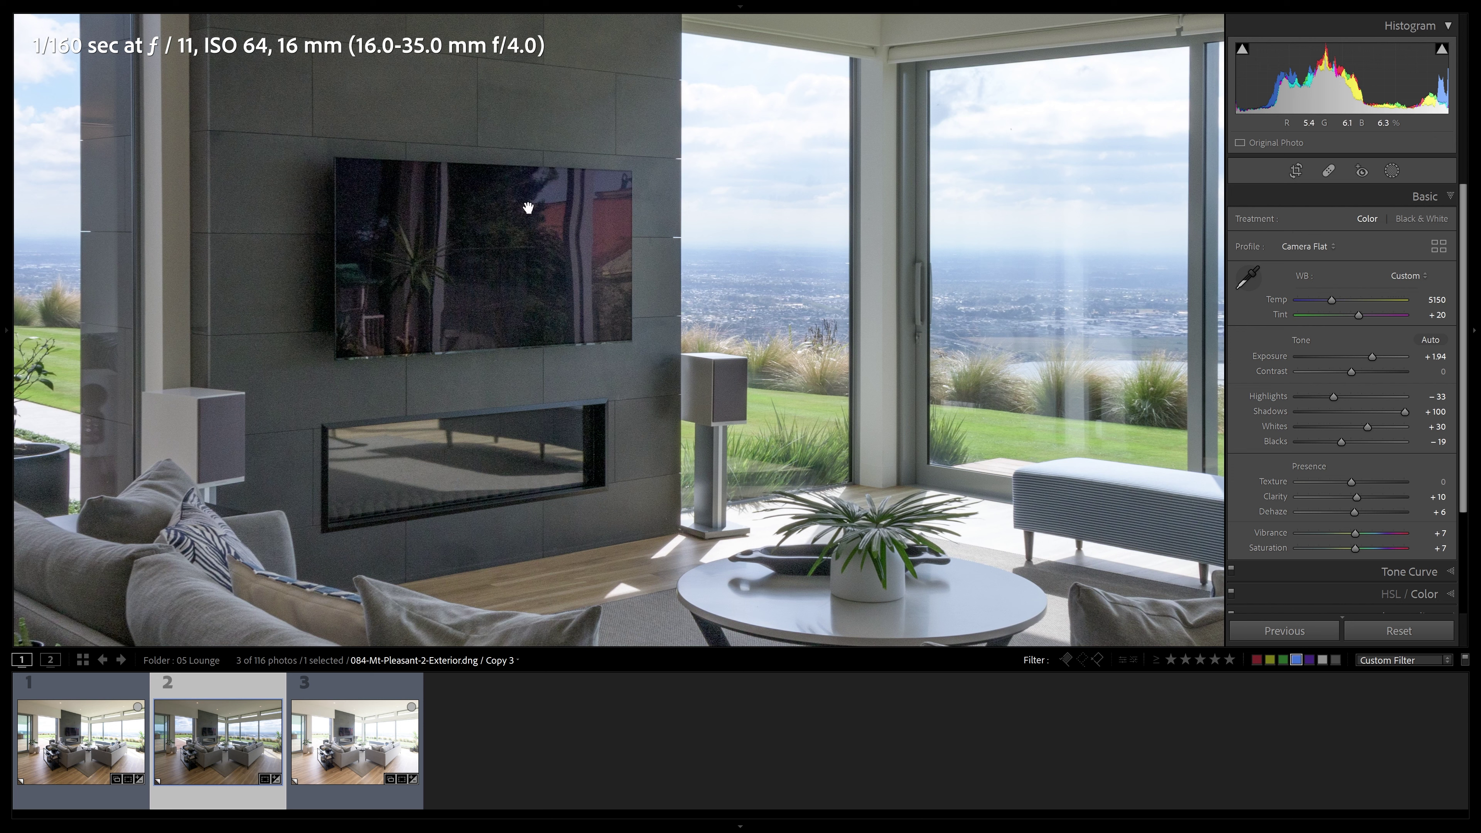
pyautogui.click(82, 742)
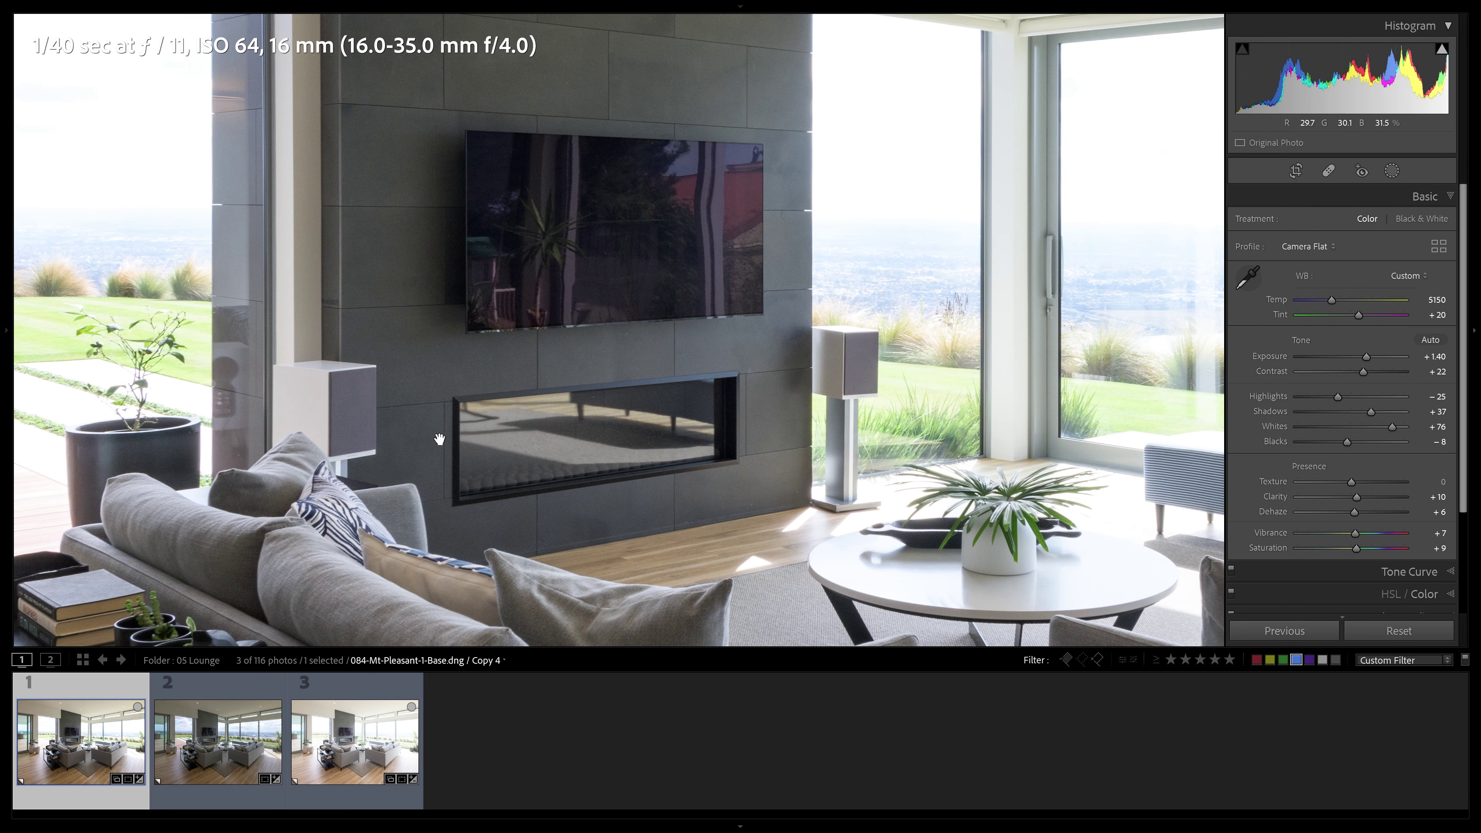
pyautogui.click(376, 729)
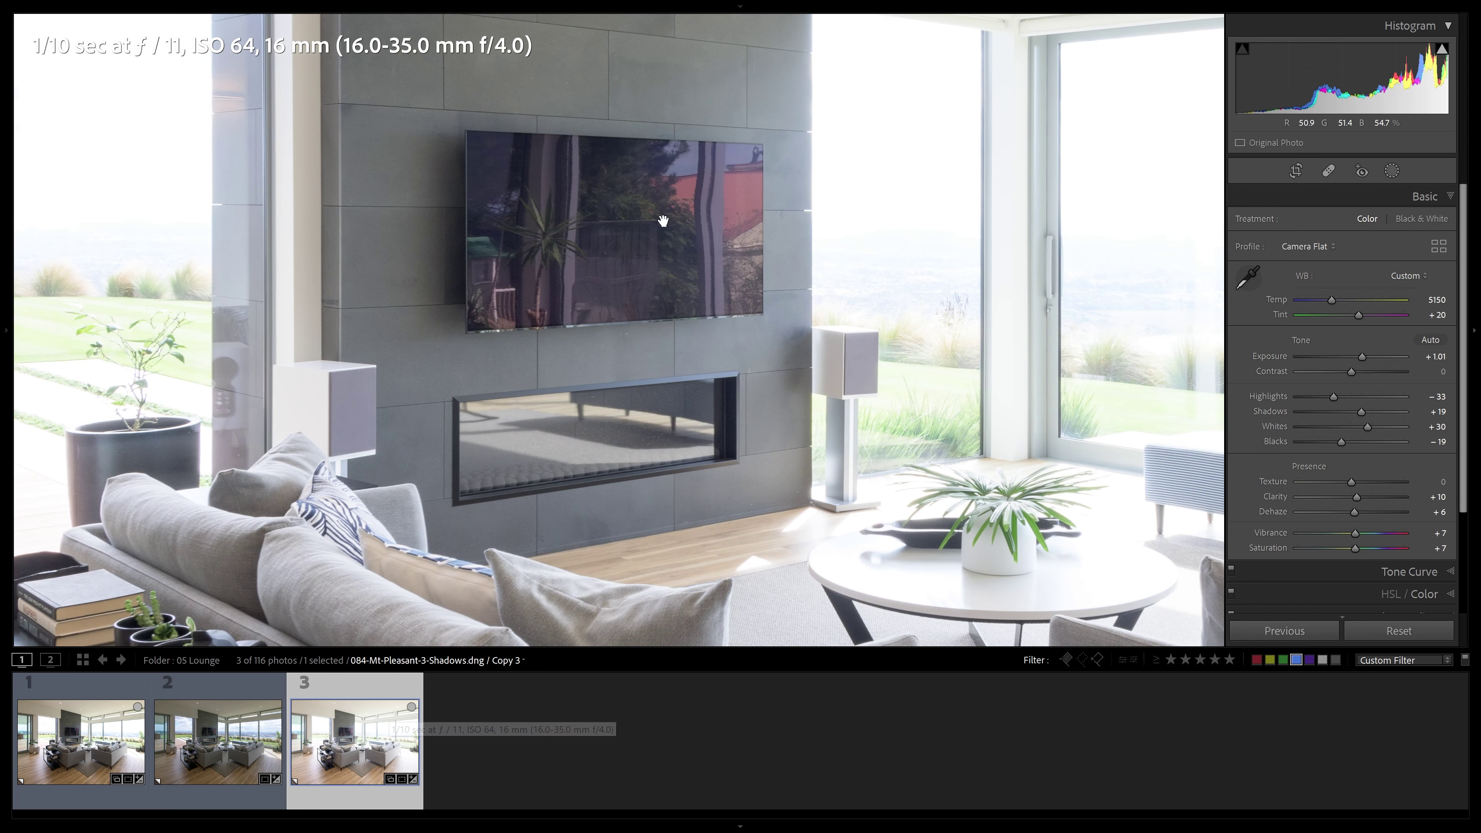
# Step: Open the exterior exposure and set Highlights to −79, Contrast to +23, Blacks to +47 and Clarity to +43
pyautogui.click(194, 753)
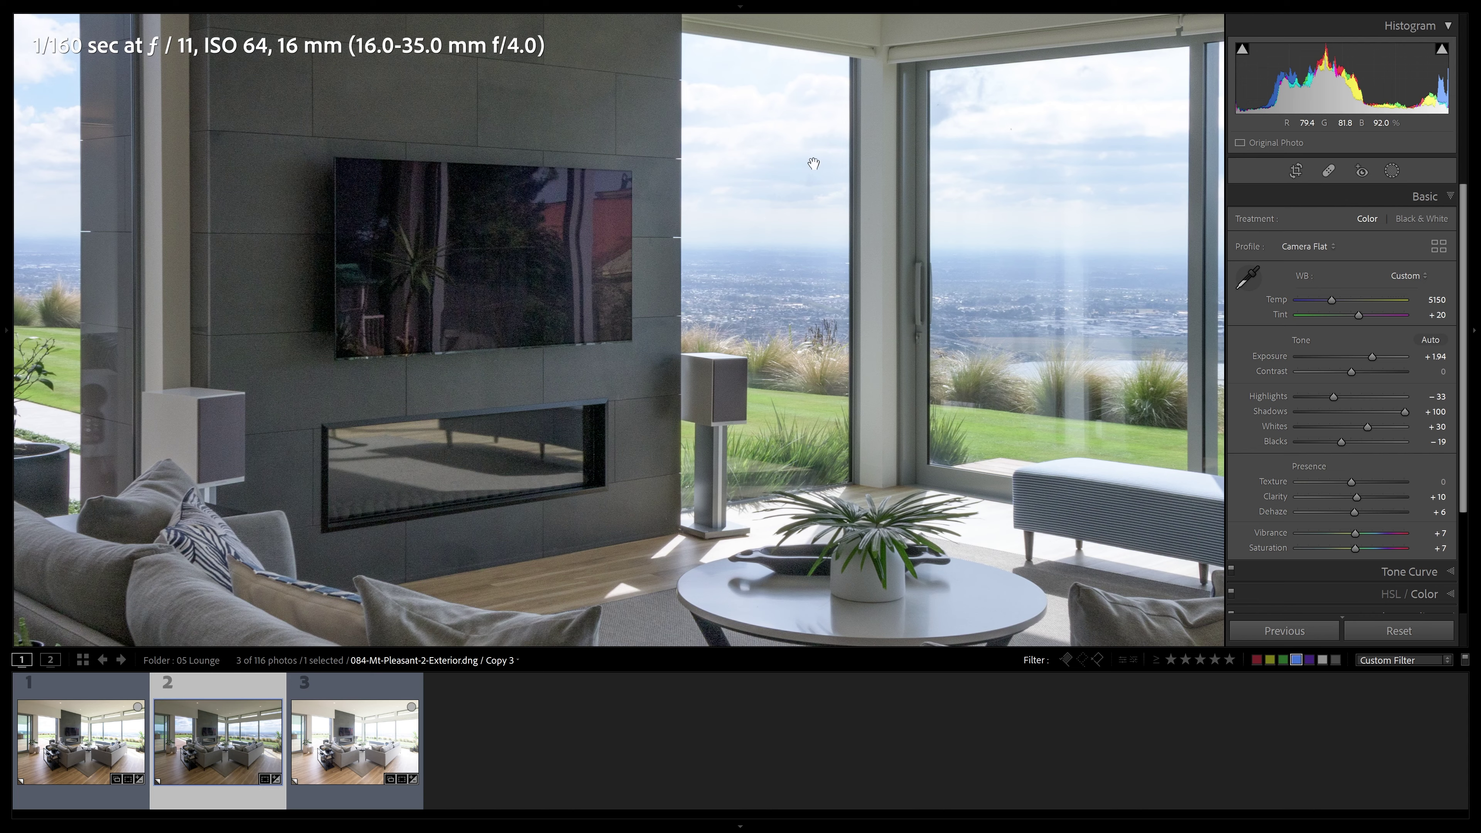
pyautogui.click(757, 244)
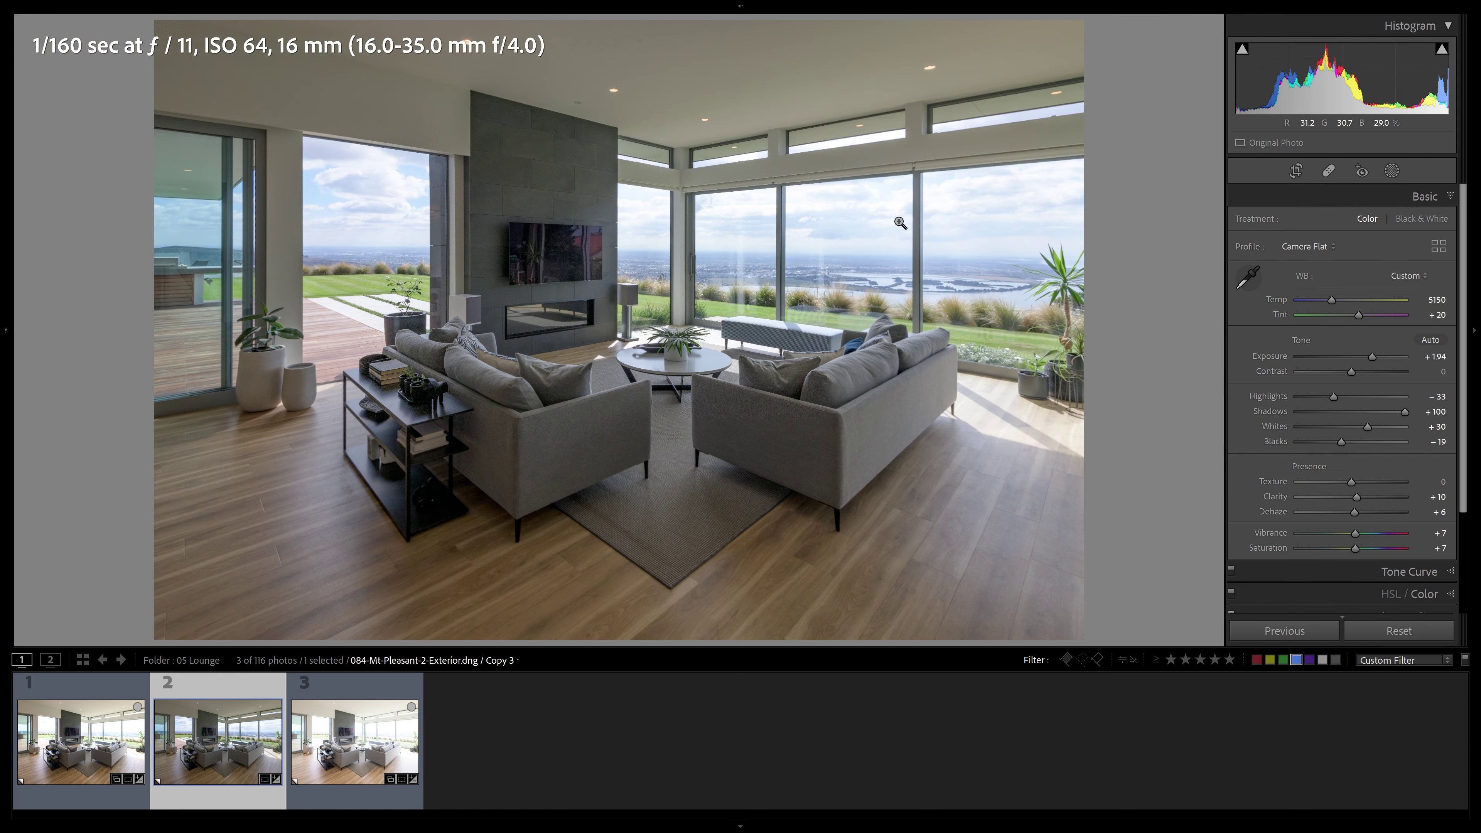
pyautogui.moveTo(1334, 397)
pyautogui.mouseDown()
pyautogui.moveTo(1297, 395)
pyautogui.moveTo(1310, 396)
pyautogui.mouseUp()
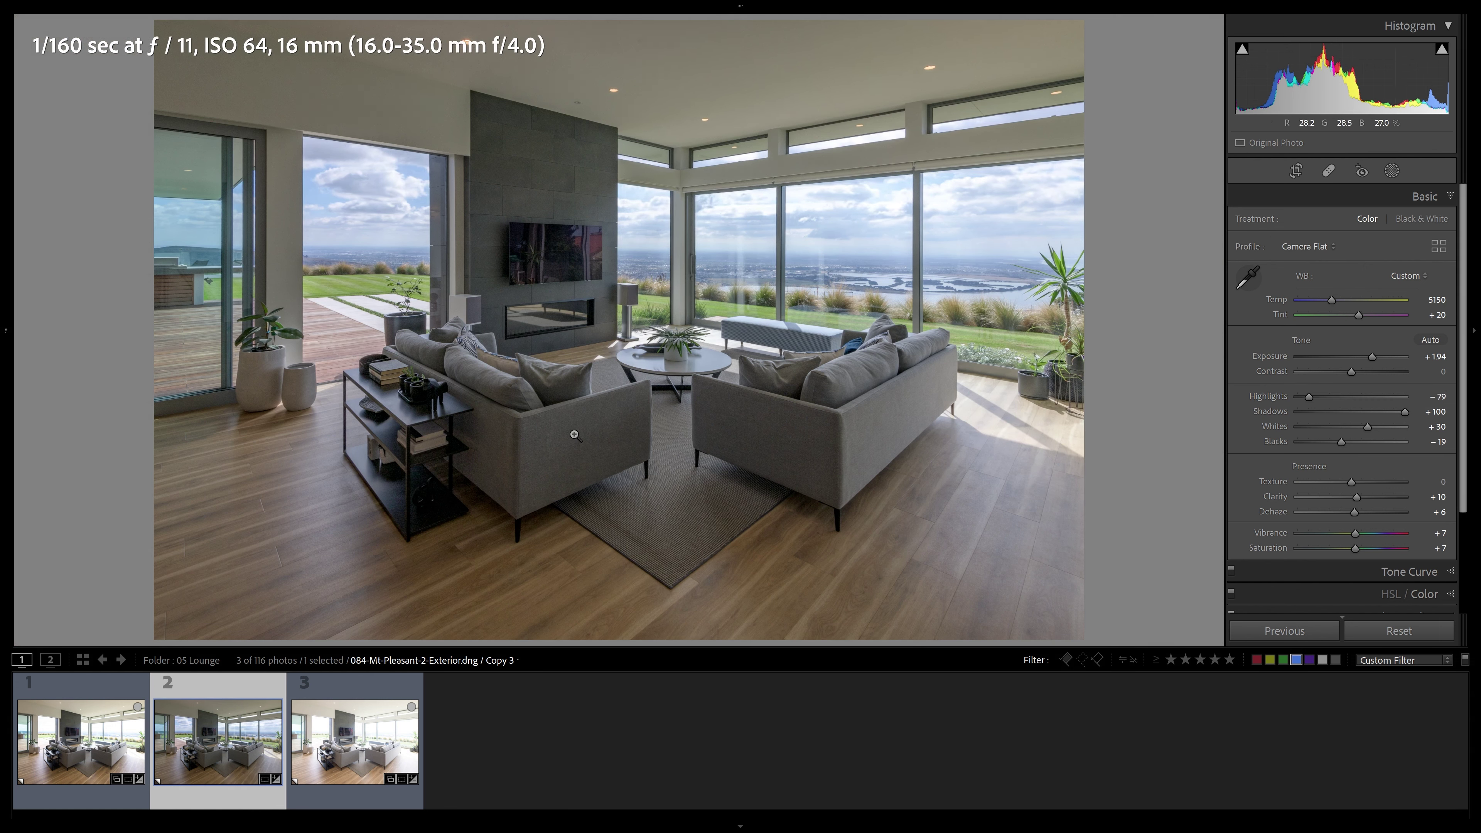
pyautogui.moveTo(1342, 441); pyautogui.dragTo(1369, 440)
pyautogui.moveTo(1352, 372); pyautogui.dragTo(1366, 373)
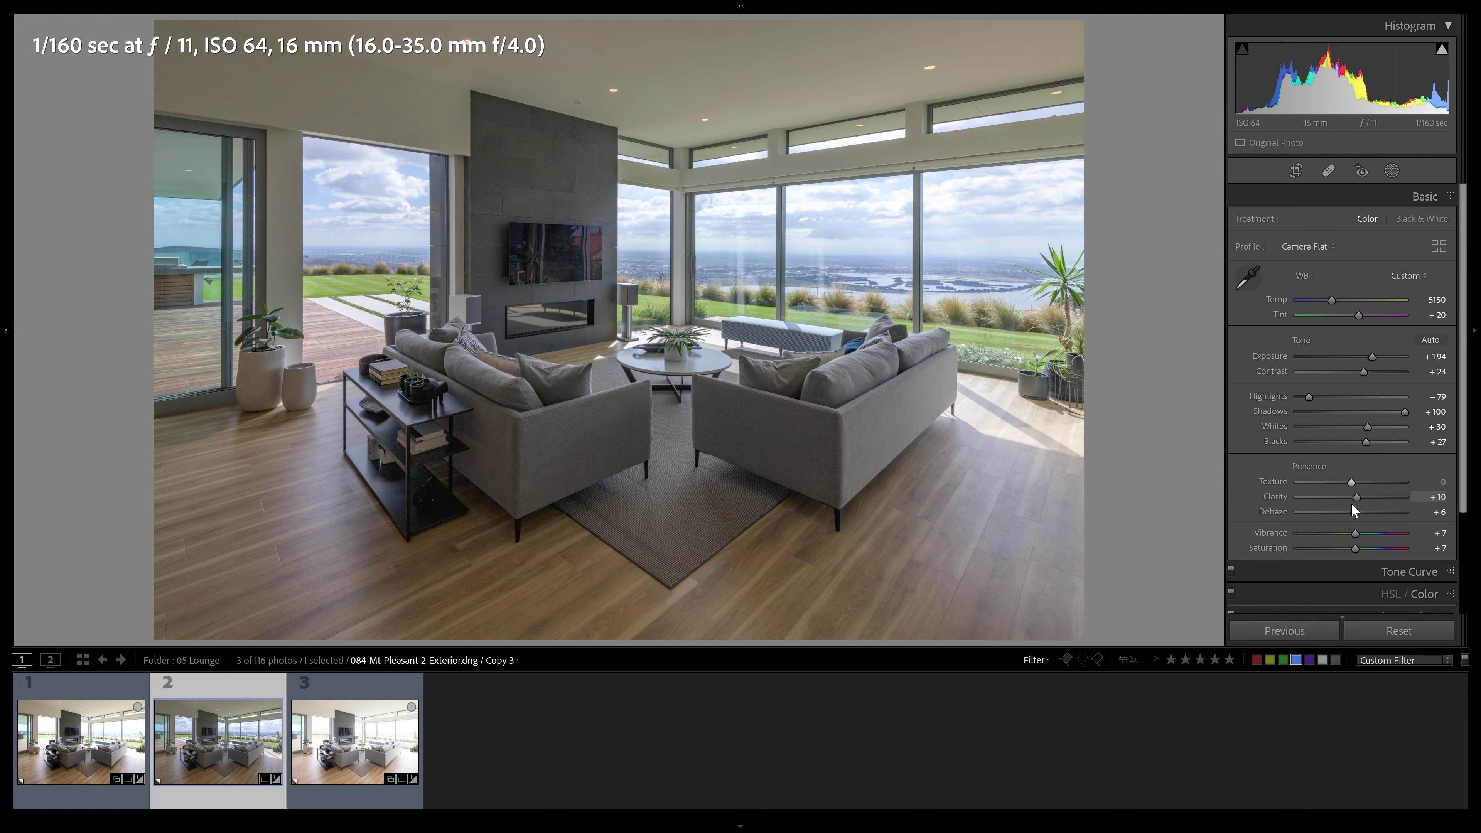
pyautogui.moveTo(1360, 496); pyautogui.dragTo(1380, 496)
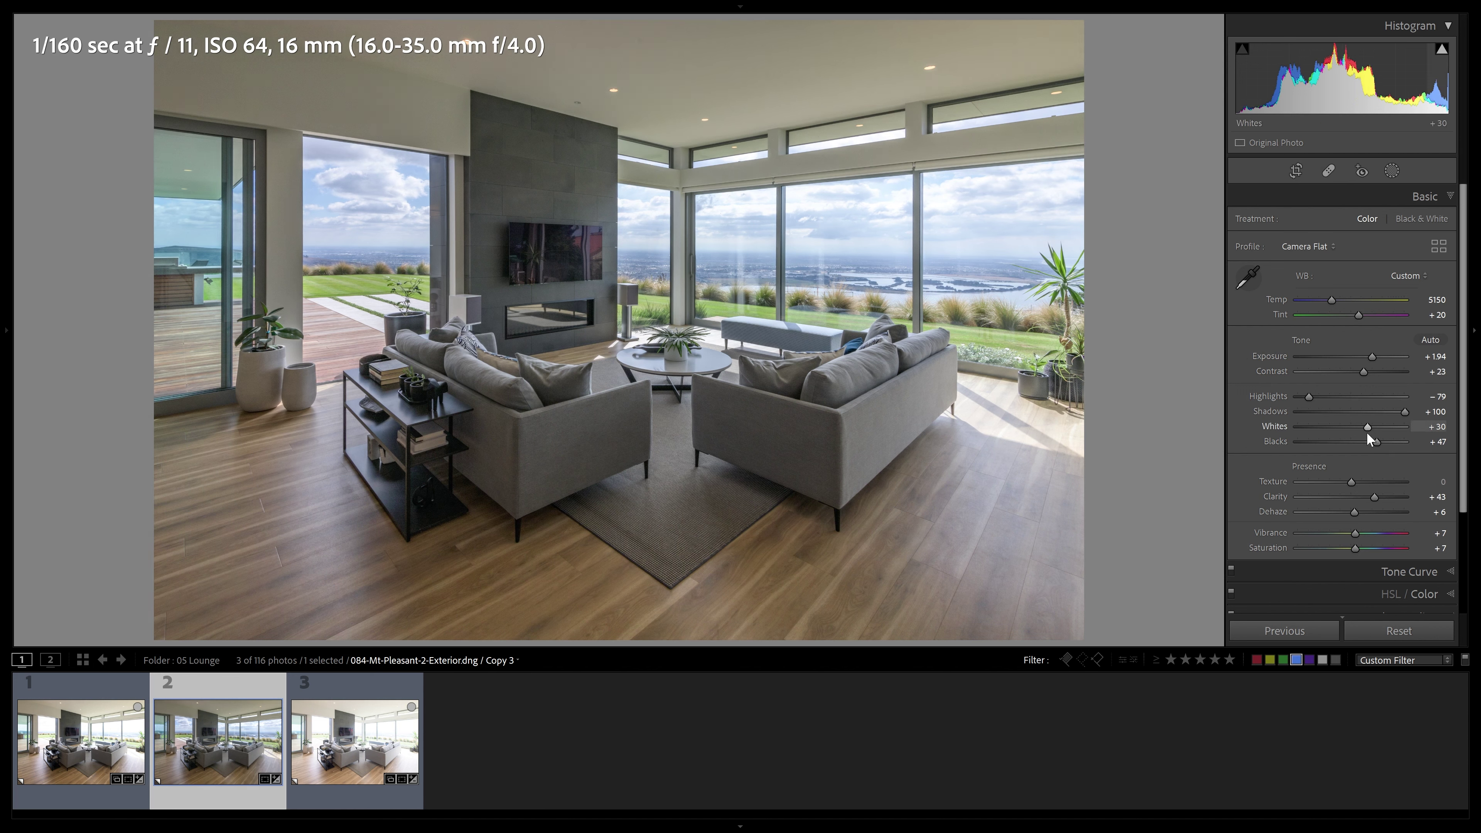
# Step: Show the clipping warnings and recover the exterior exposure's sky with Whites +20, Exposure +1.80 and Highlights −99
pyautogui.press('j')
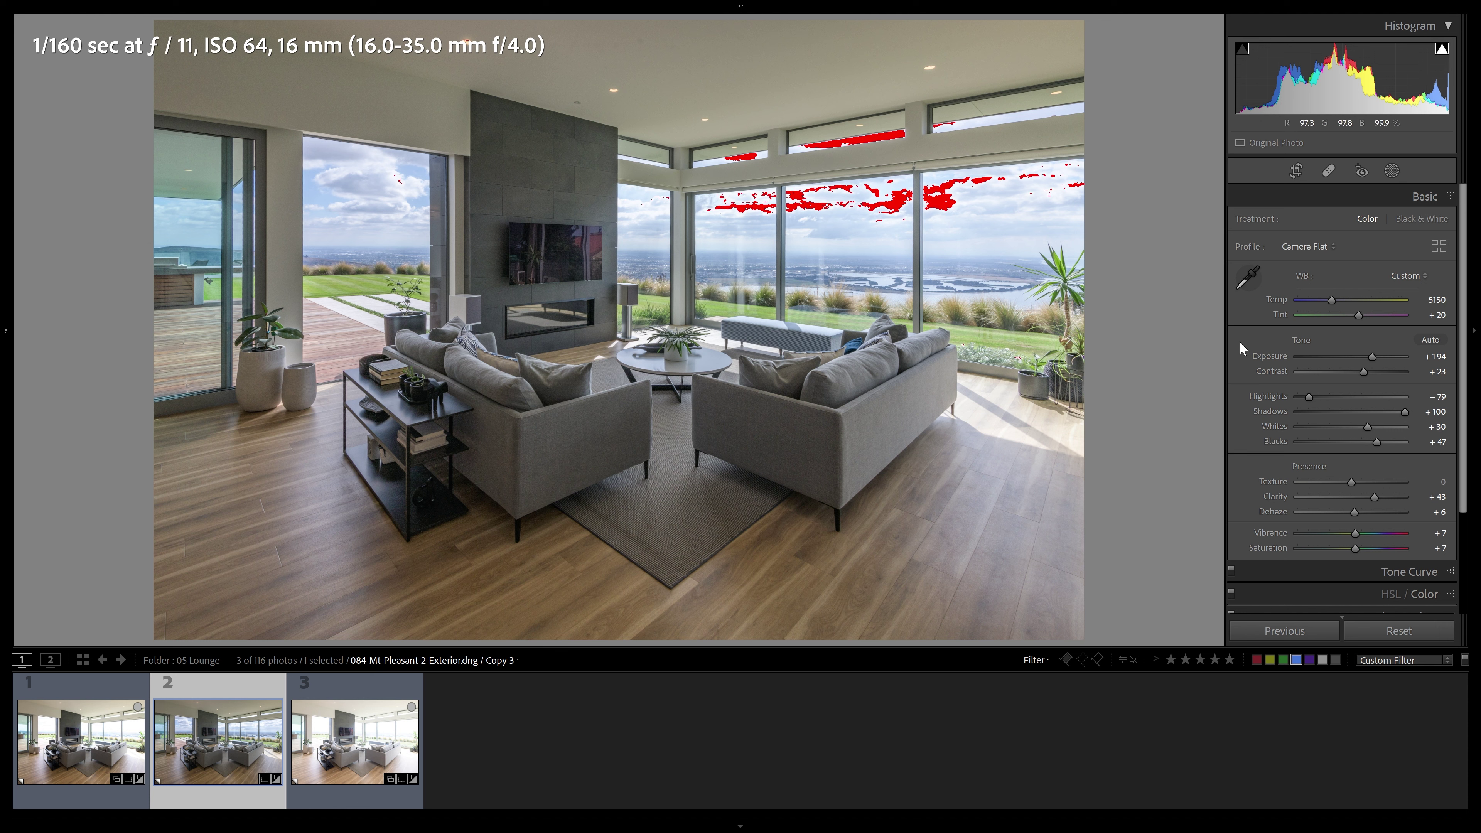
pyautogui.moveTo(1370, 425); pyautogui.dragTo(1365, 426)
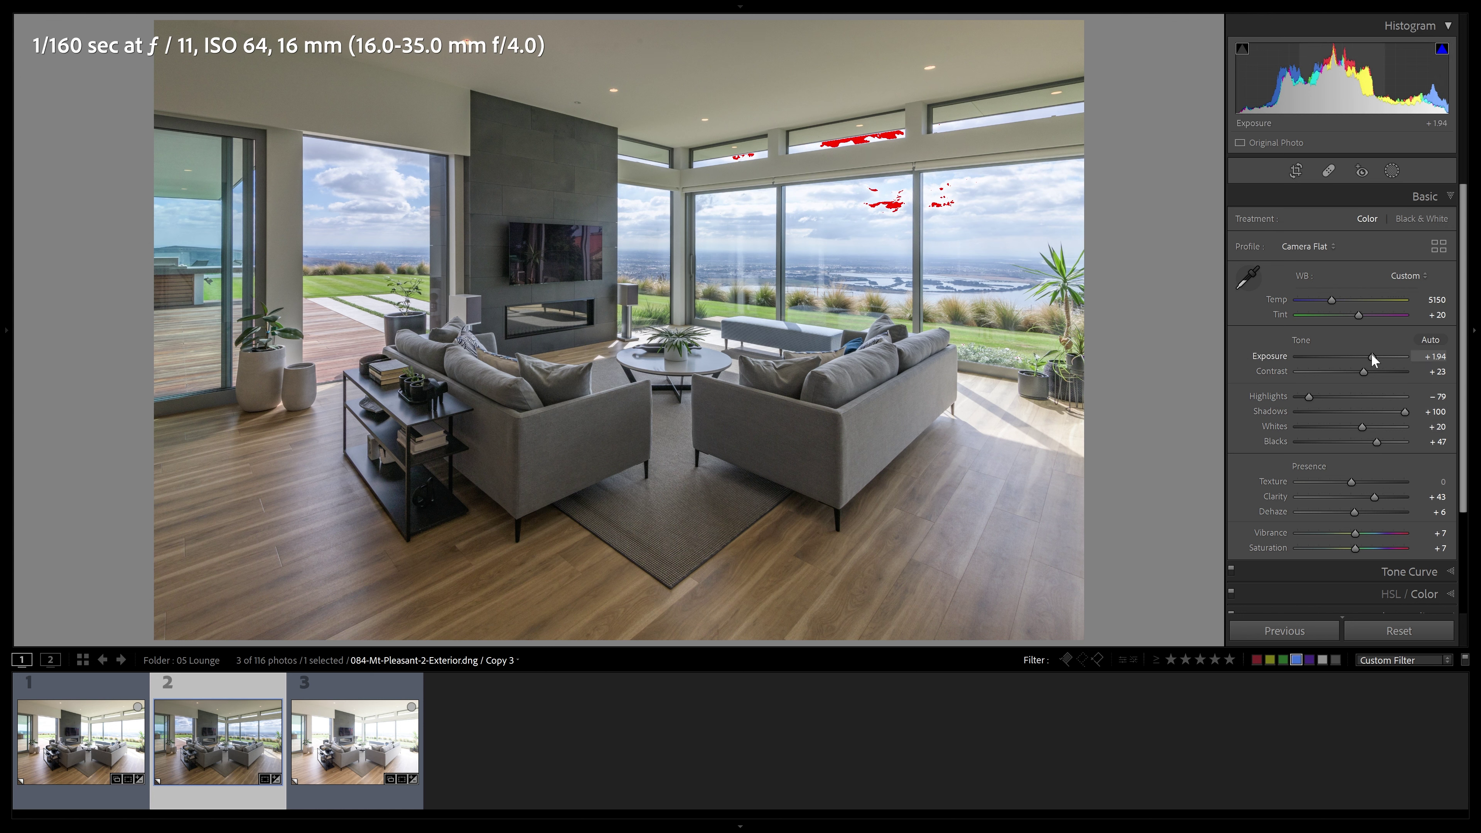
pyautogui.moveTo(1374, 356); pyautogui.dragTo(1369, 354)
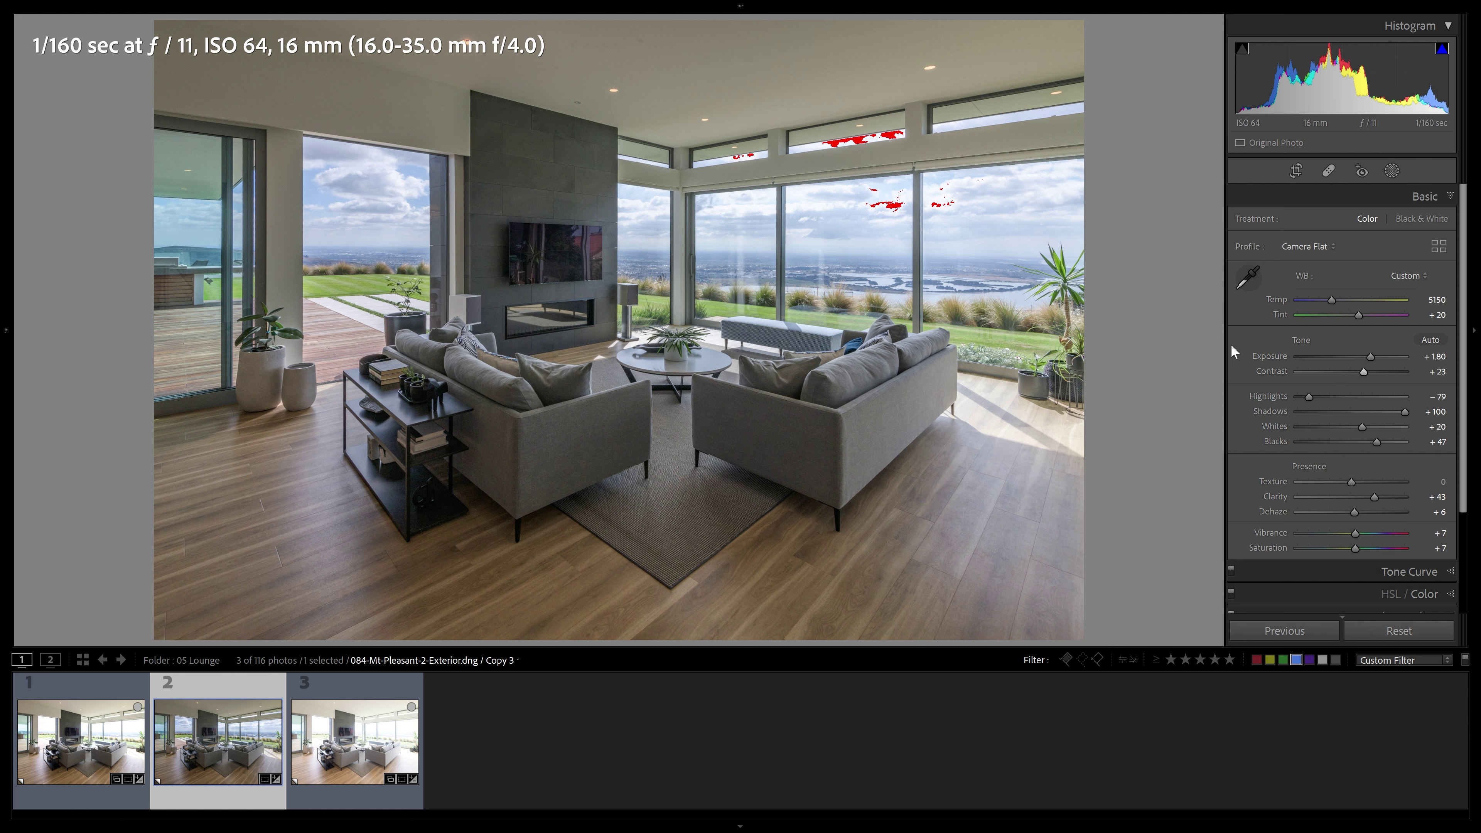
pyautogui.moveTo(1306, 399); pyautogui.dragTo(1296, 398)
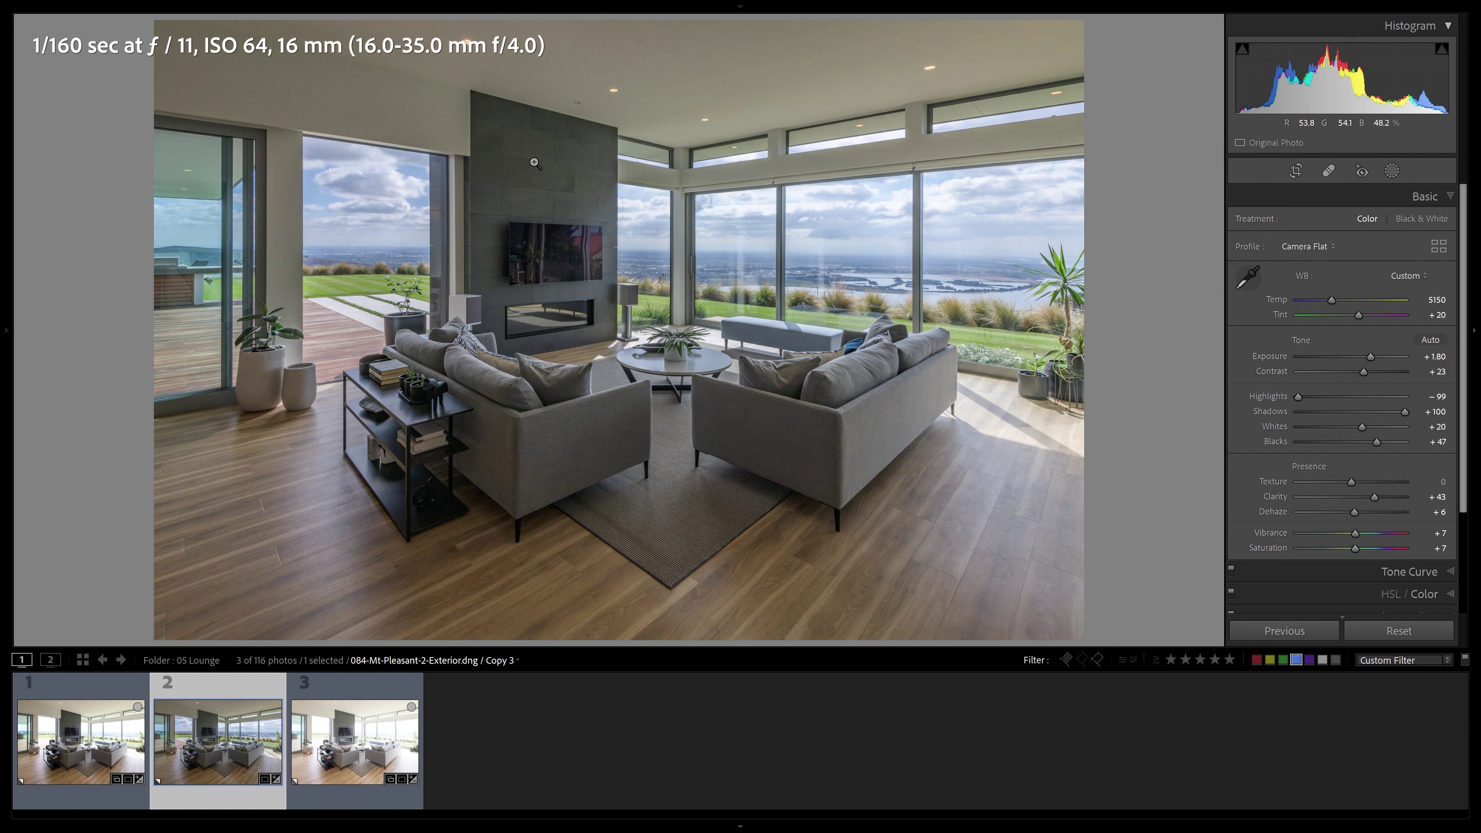
# Step: Inspect the shadows exposure's side table up close, and set Contrast to −29, Highlights to −100 and Whites to −100
pyautogui.click(357, 734)
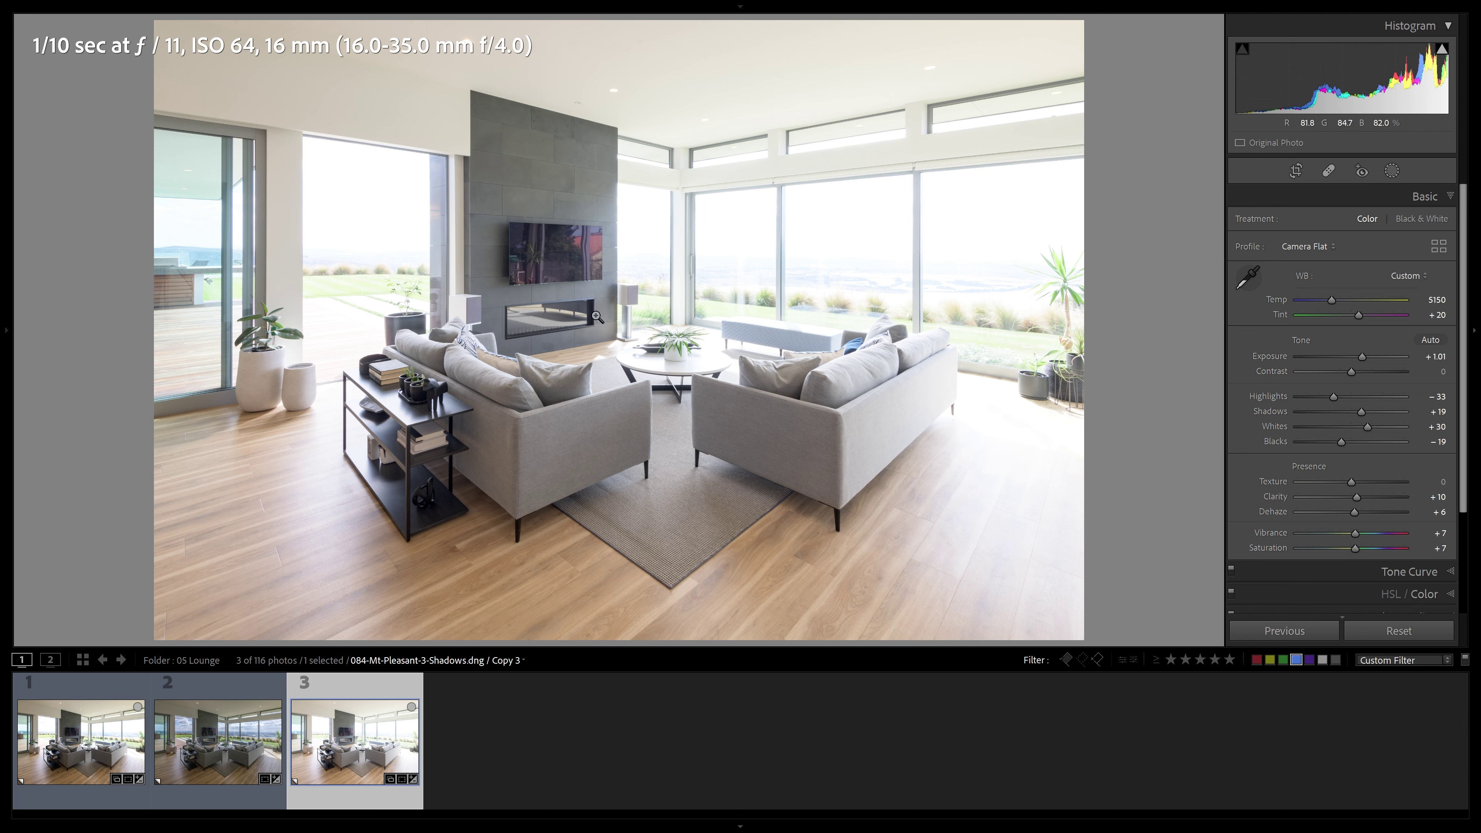
pyautogui.click(451, 510)
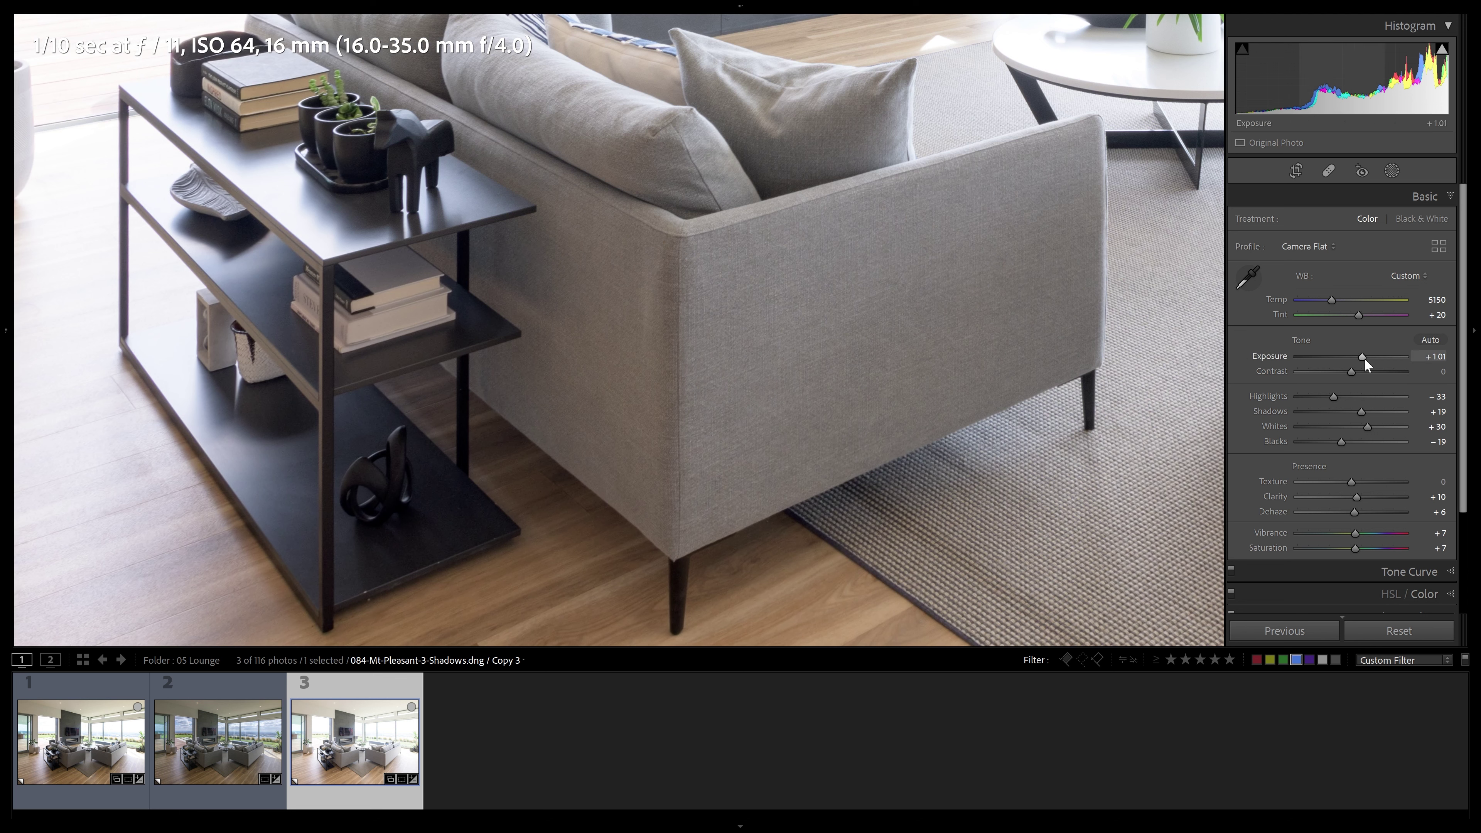
pyautogui.click(582, 455)
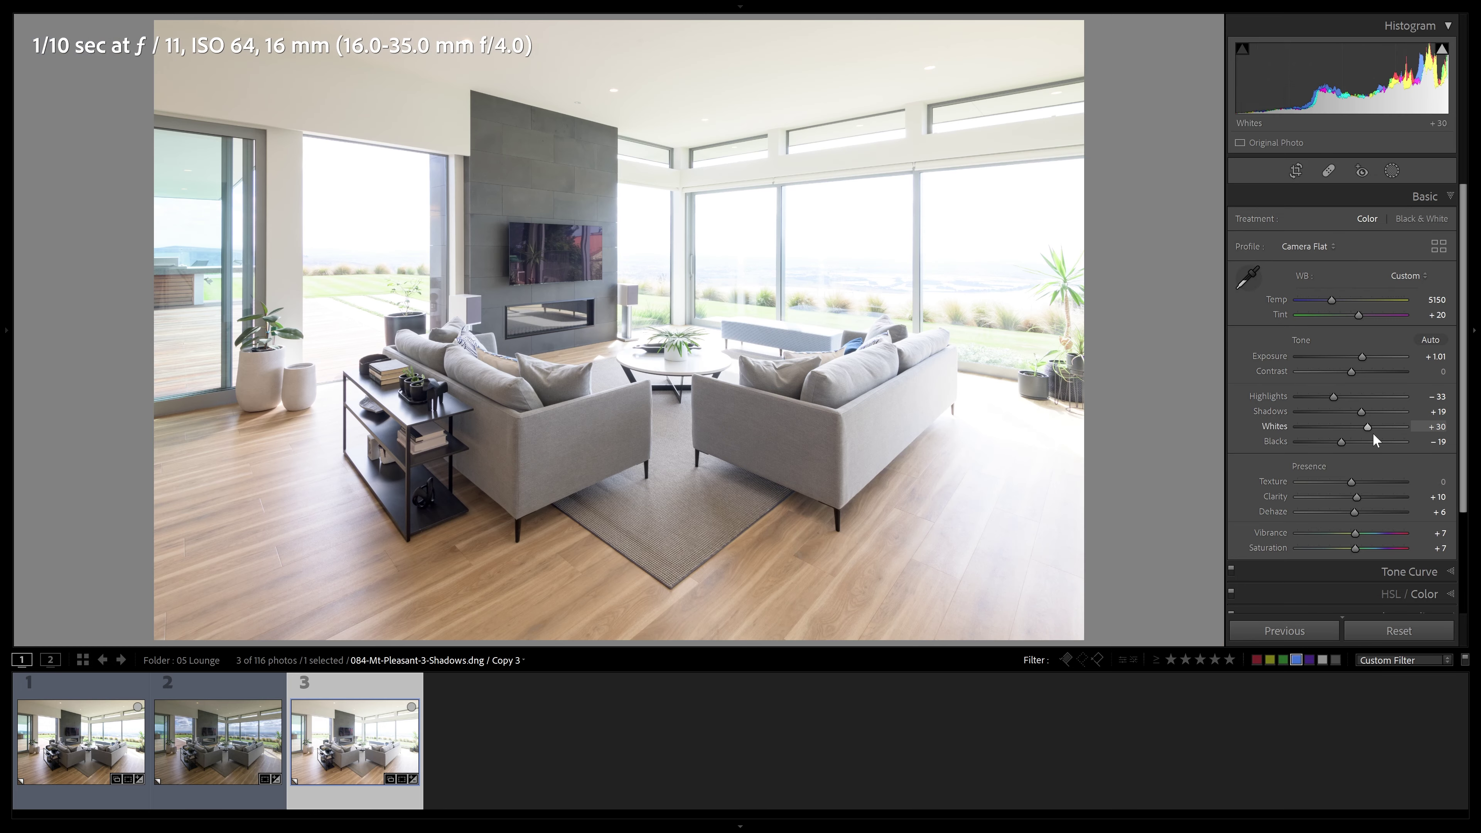
pyautogui.moveTo(1348, 372); pyautogui.dragTo(1337, 373)
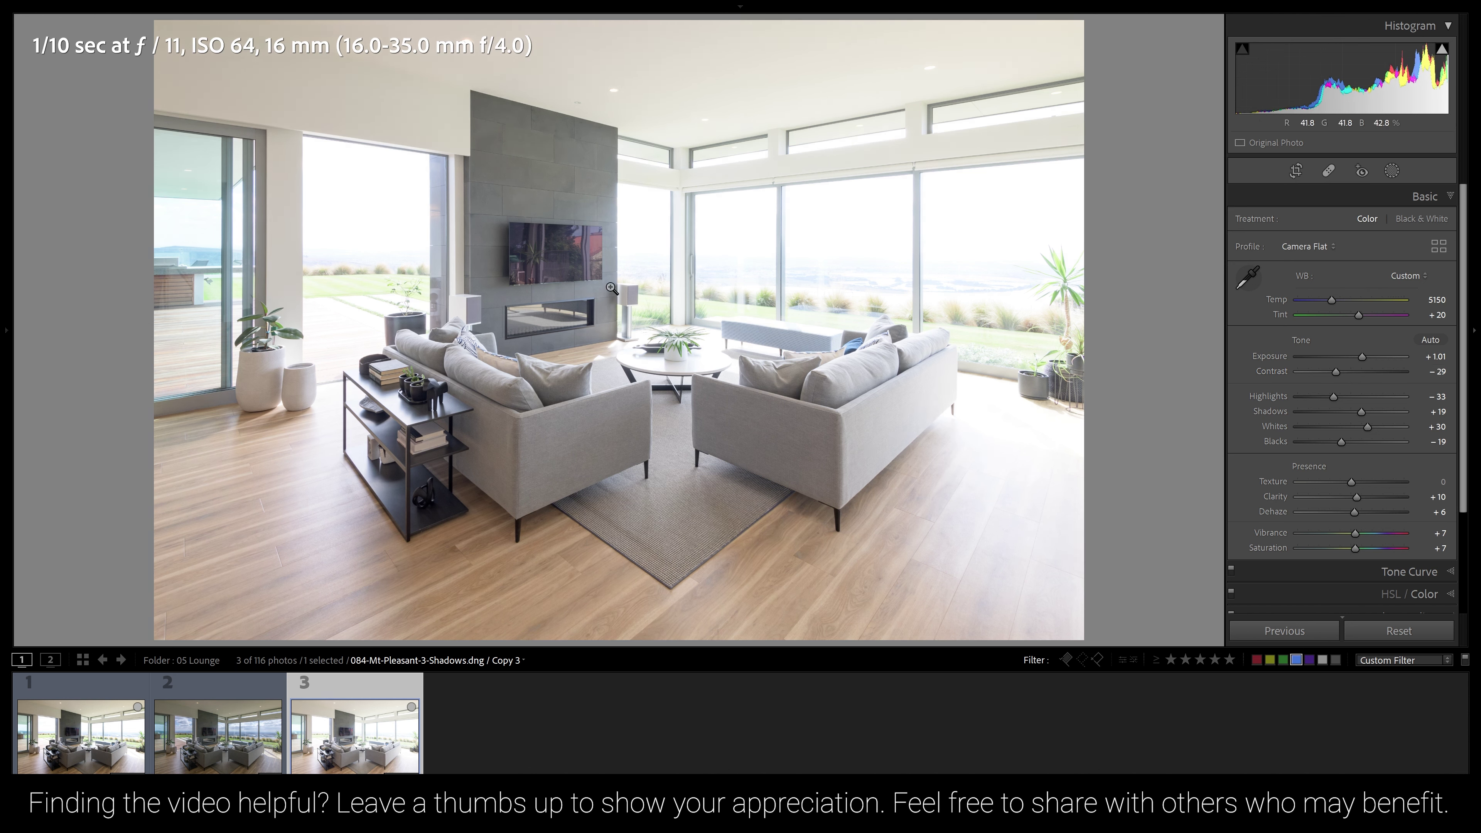
pyautogui.moveTo(1334, 397); pyautogui.dragTo(1248, 384)
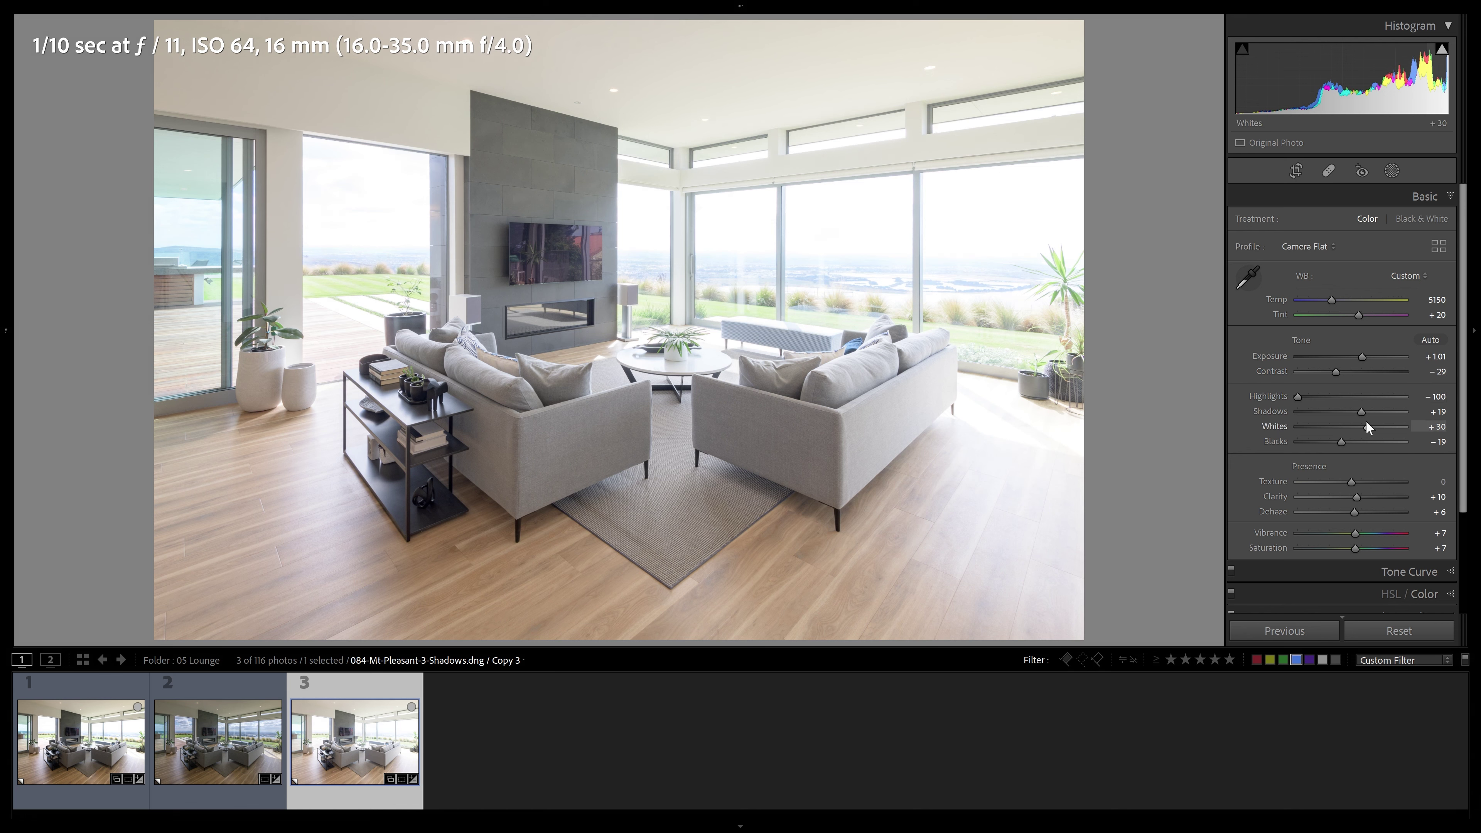
pyautogui.moveTo(1367, 426); pyautogui.dragTo(1292, 426)
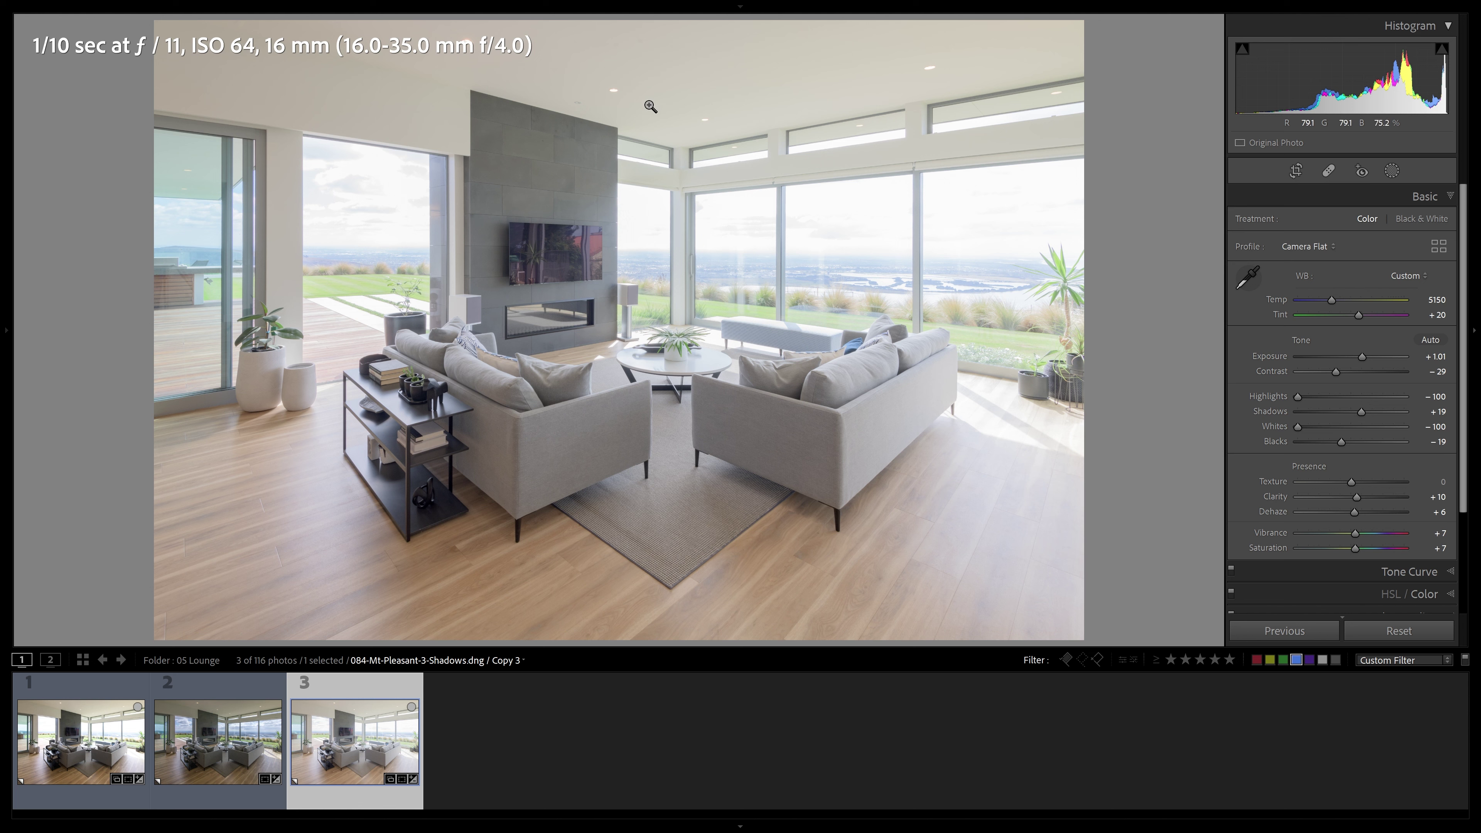
# Step: Compare the shadows exposure with the base, and reset its Contrast to 0 with Shadows +56 and Blacks −1
pyautogui.click(112, 728)
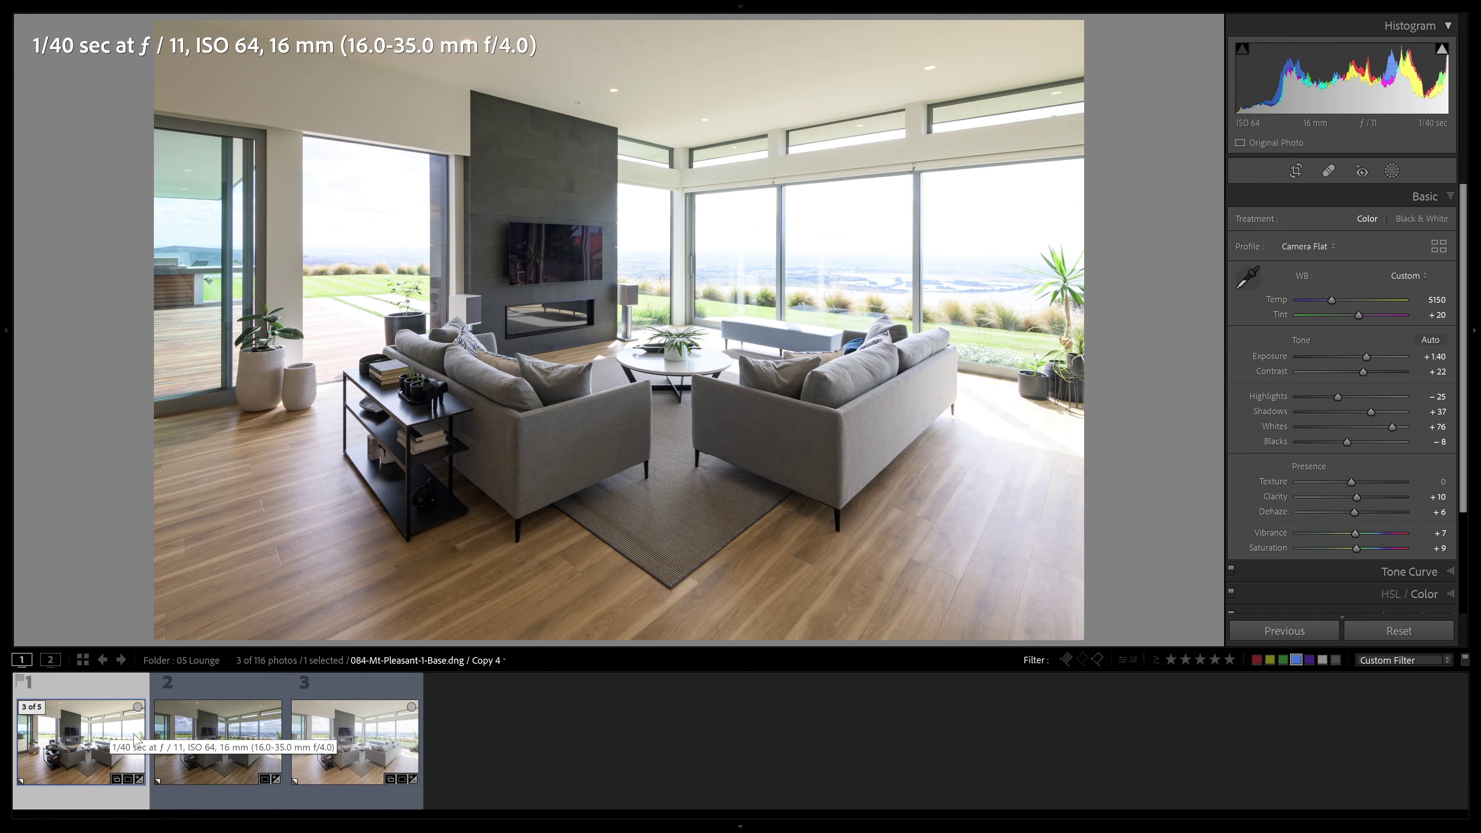
pyautogui.click(357, 749)
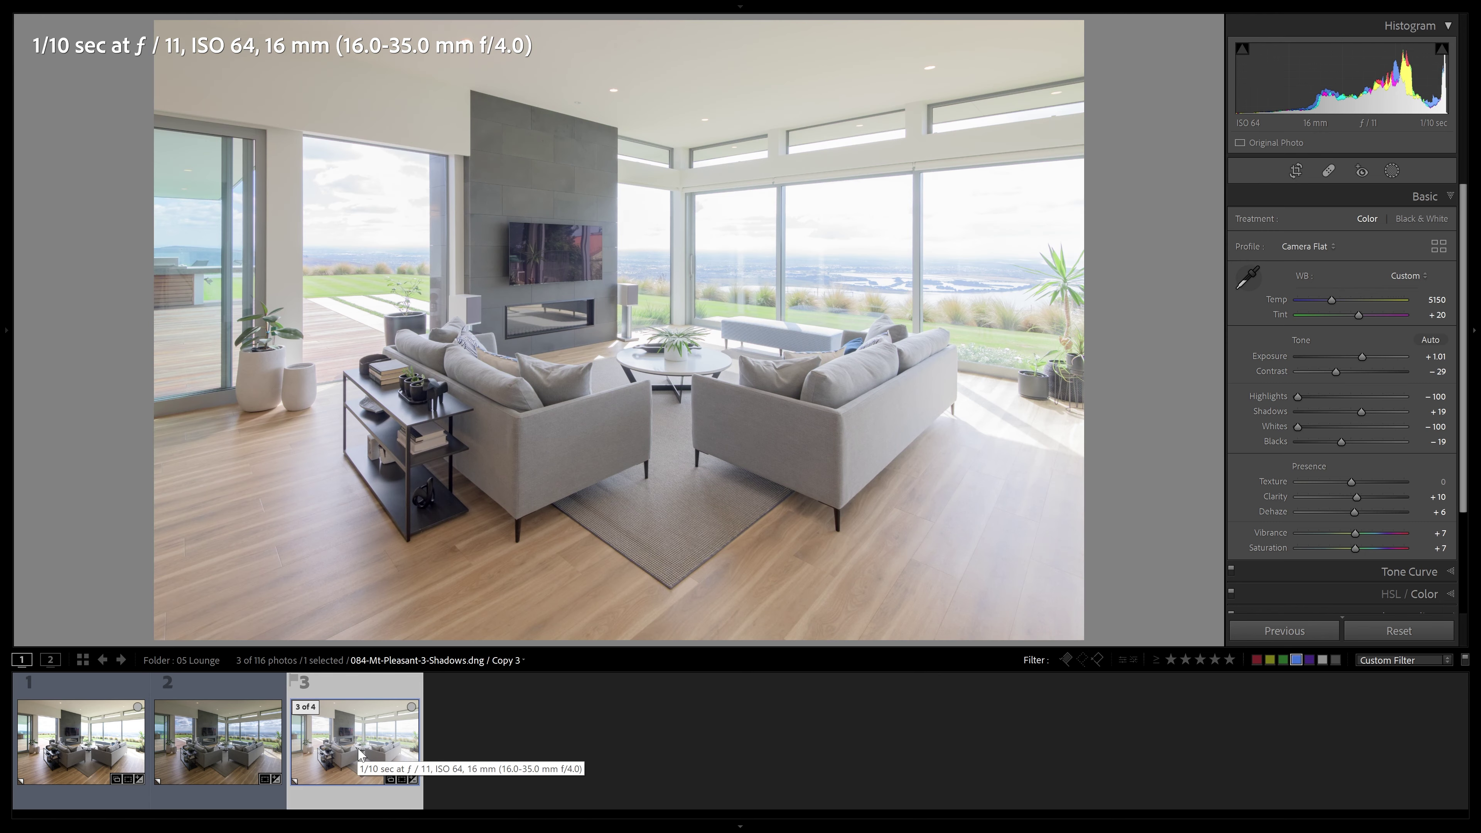
pyautogui.doubleClick(1335, 372)
pyautogui.moveTo(1341, 442); pyautogui.dragTo(1379, 414)
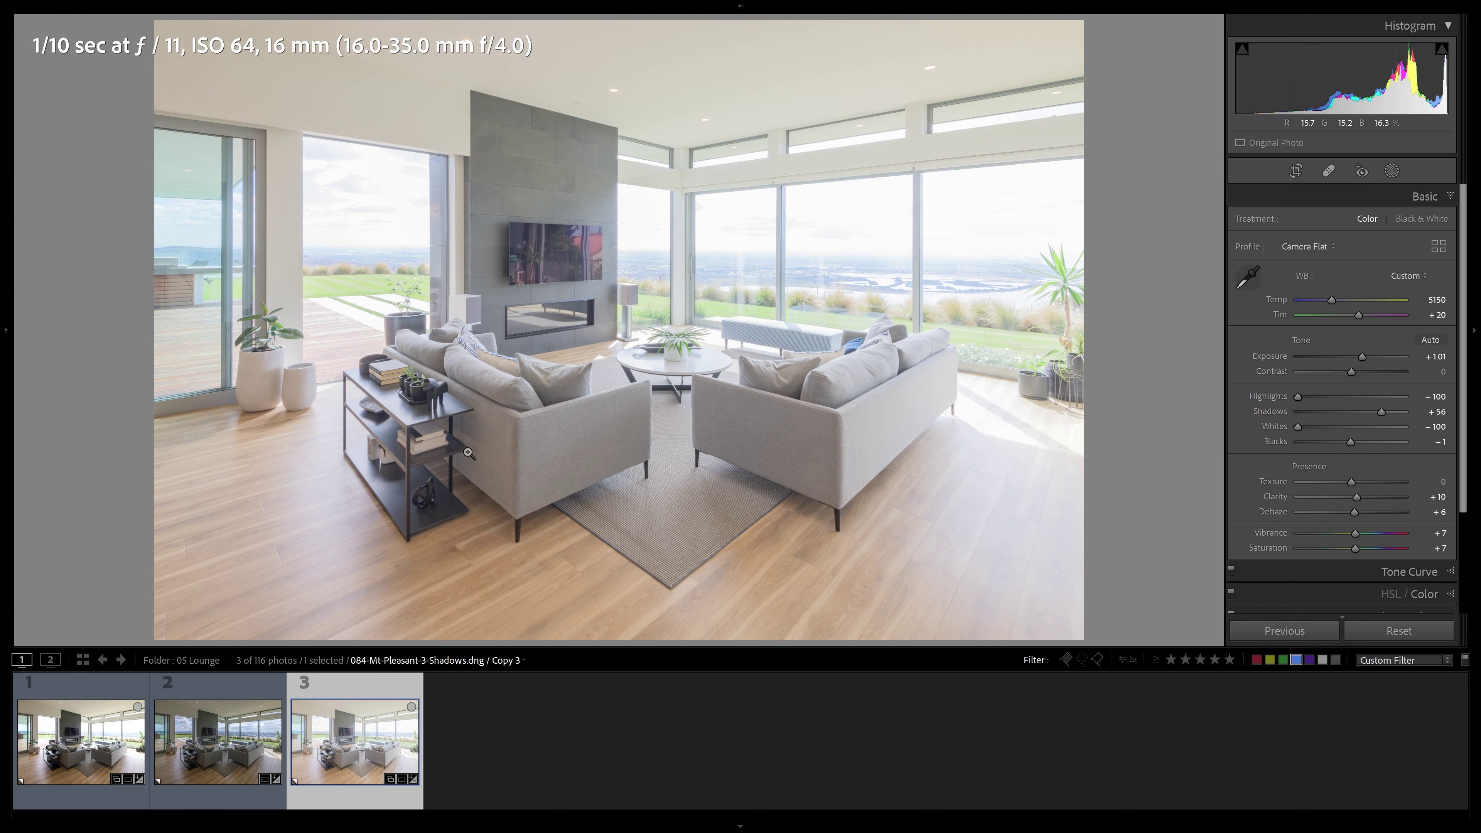
# Step: Set the shadows exposure's Exposure to +0.43, Contrast to +29 and Blacks to −19, checking for shadow clipping
pyautogui.moveTo(1363, 355); pyautogui.dragTo(1366, 374)
pyautogui.moveTo(1350, 441); pyautogui.dragTo(1344, 442)
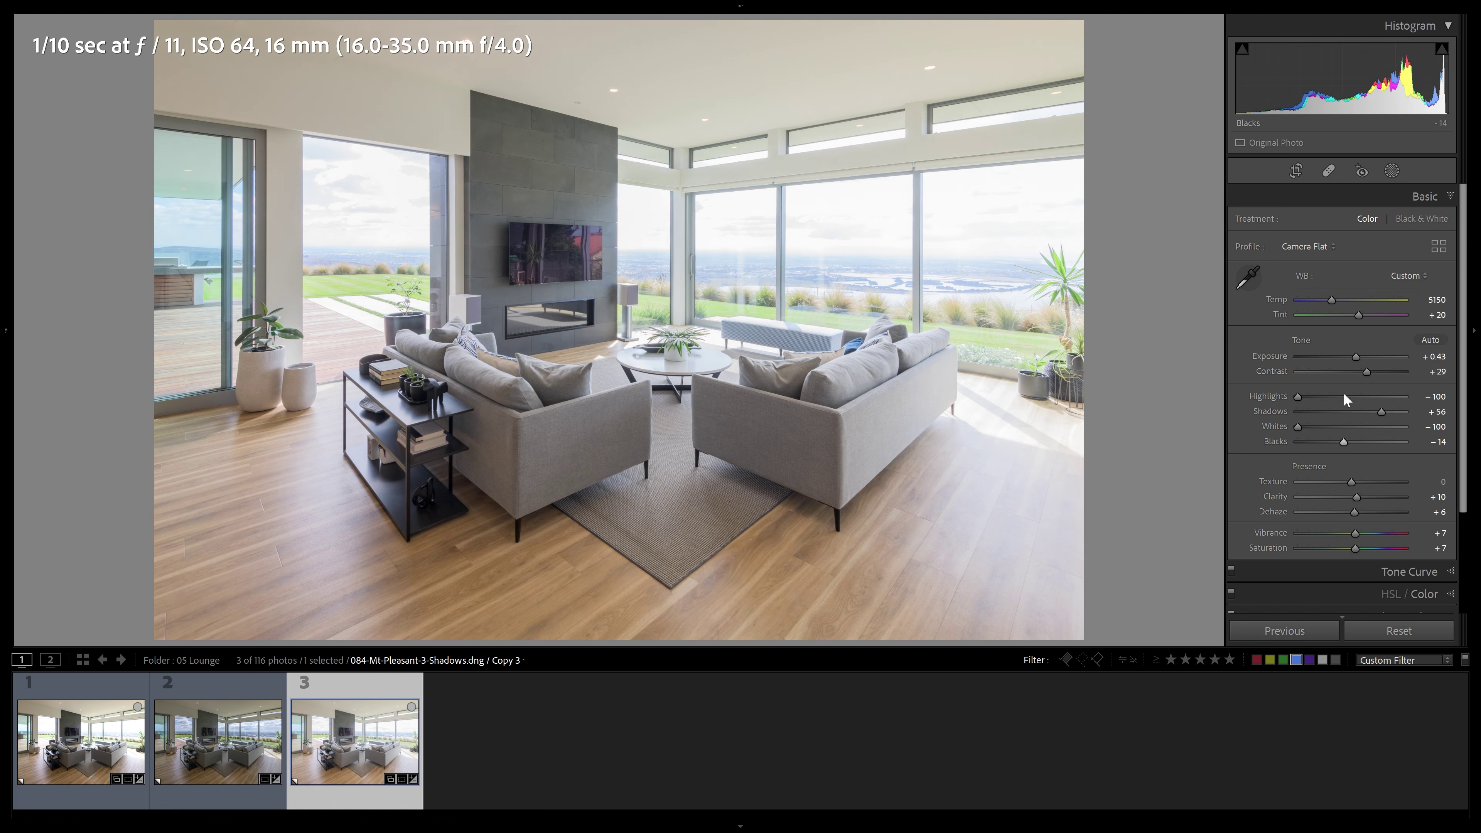
pyautogui.click(1244, 47)
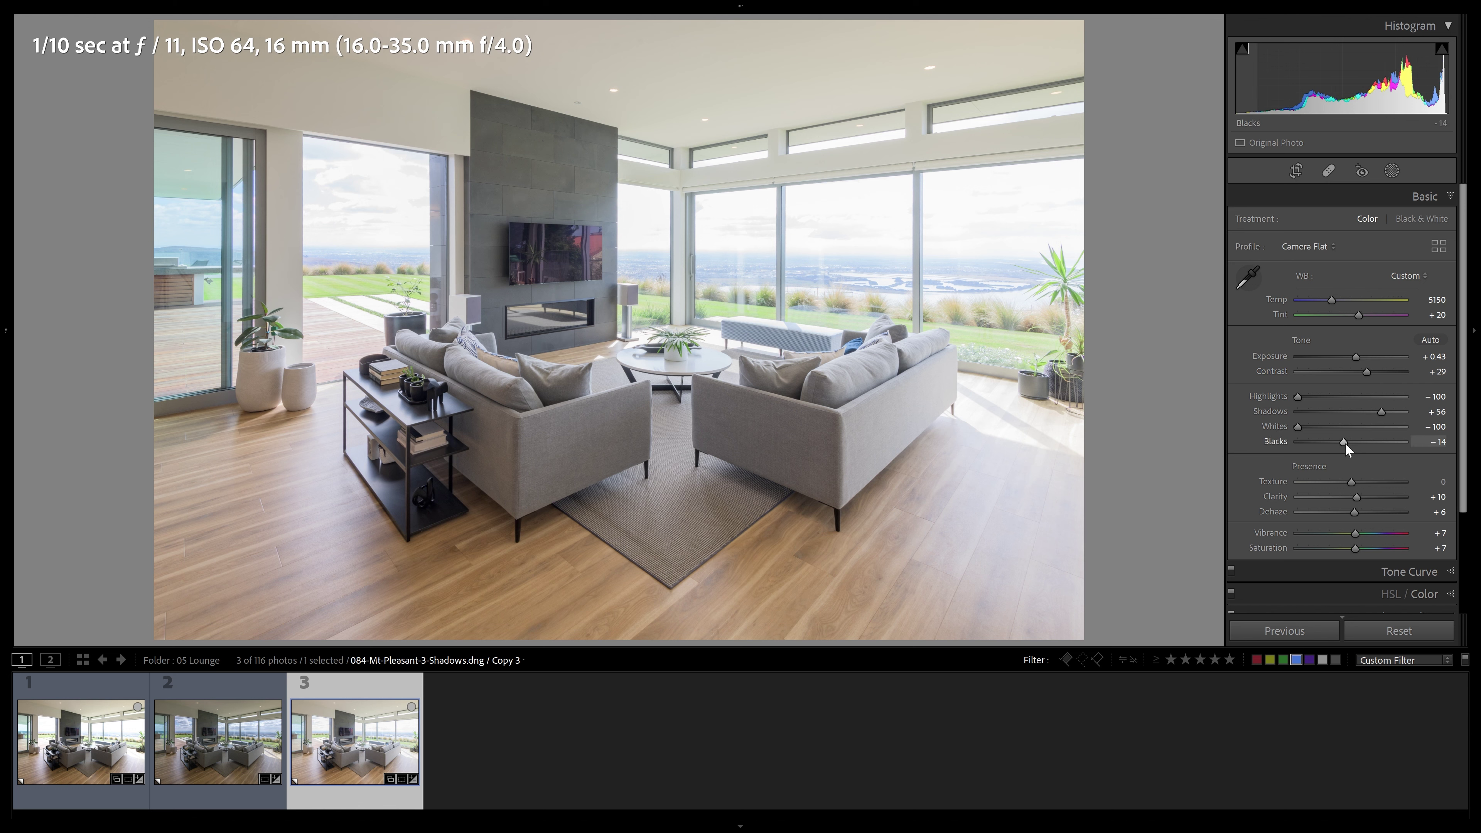
pyautogui.moveTo(1345, 443); pyautogui.dragTo(1347, 442)
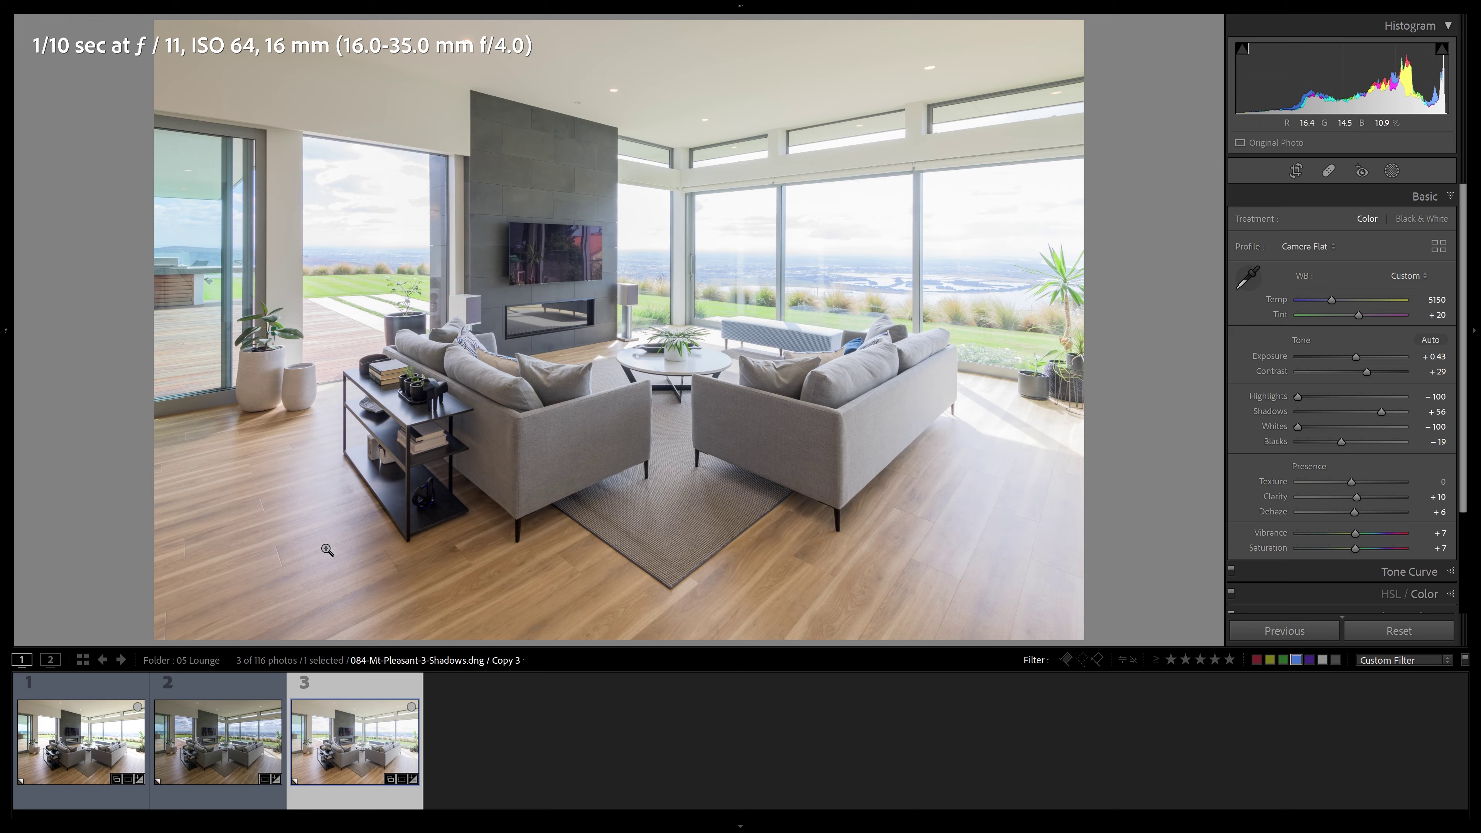
# Step: Inspect the side table's darkest areas up close, and compare all three exposures together in Survey view
pyautogui.click(409, 506)
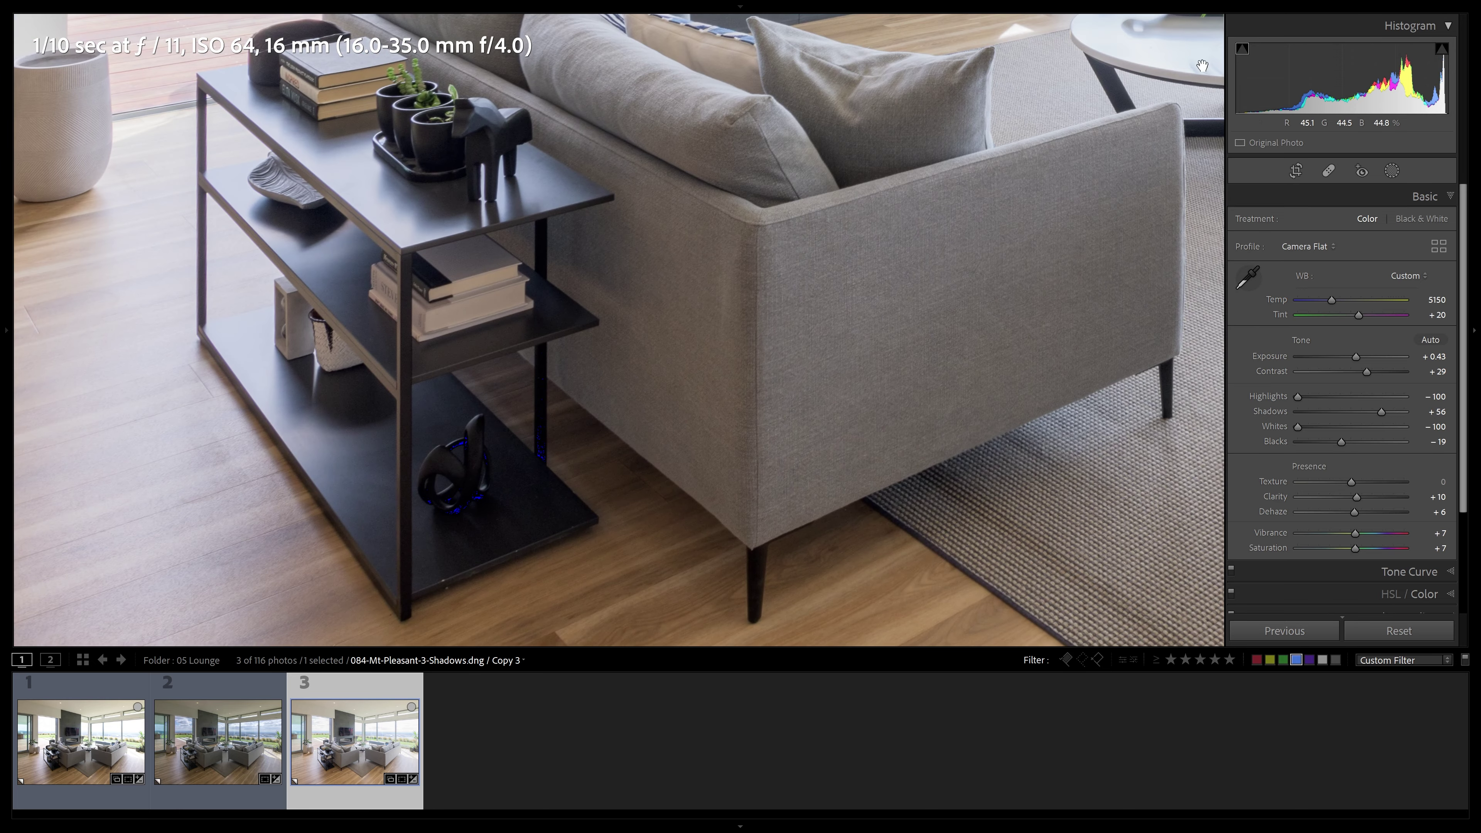
pyautogui.hotkey('ctrl', 'a')
pyautogui.press('n')
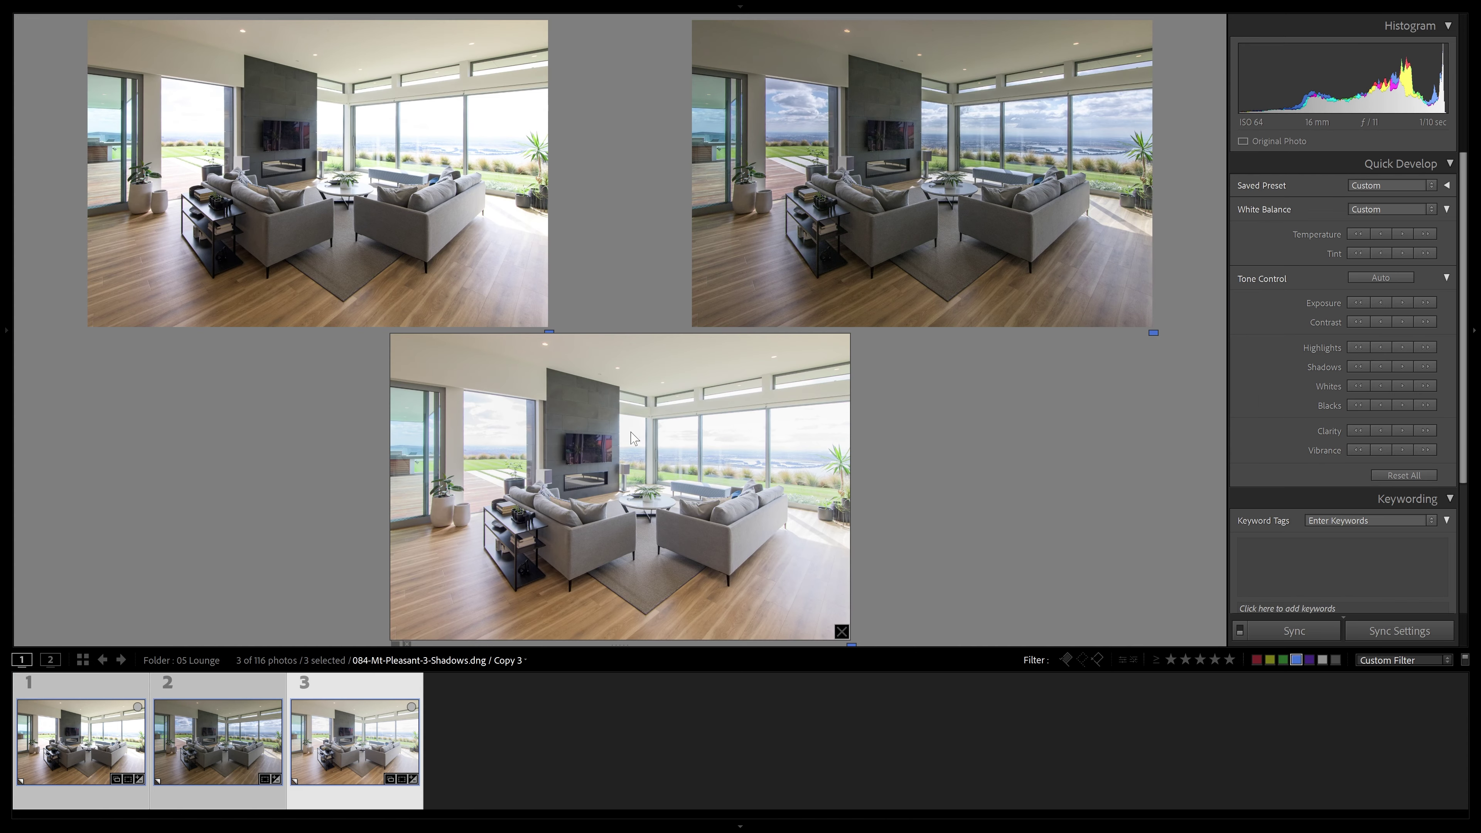
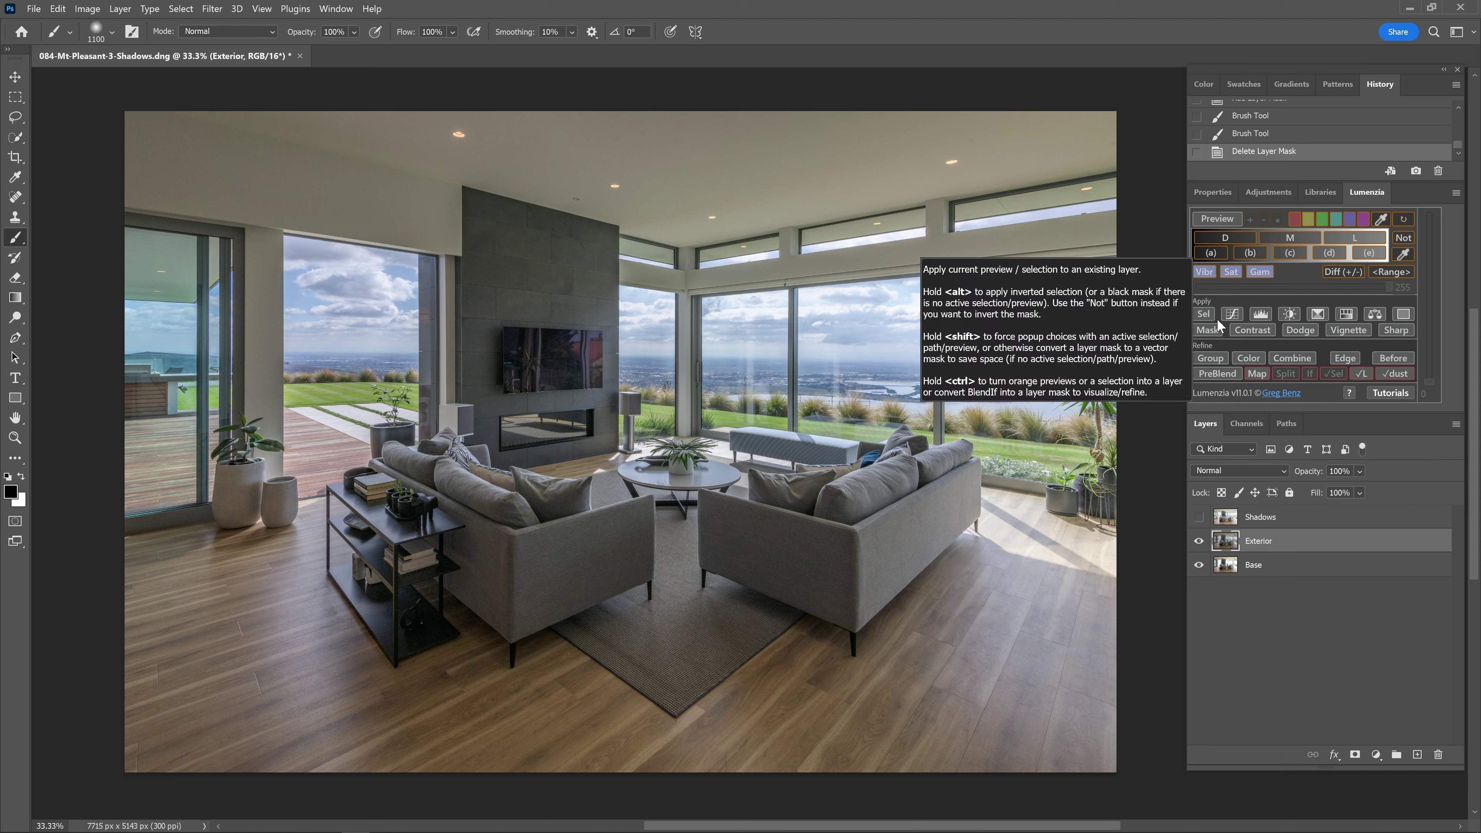
# Step: In Photoshop, hide the Exterior layer, preview an L2.5 lights luminosity mask of the Base with Lumenzia, apply it to Exterior and show the layer
pyautogui.click(1199, 542)
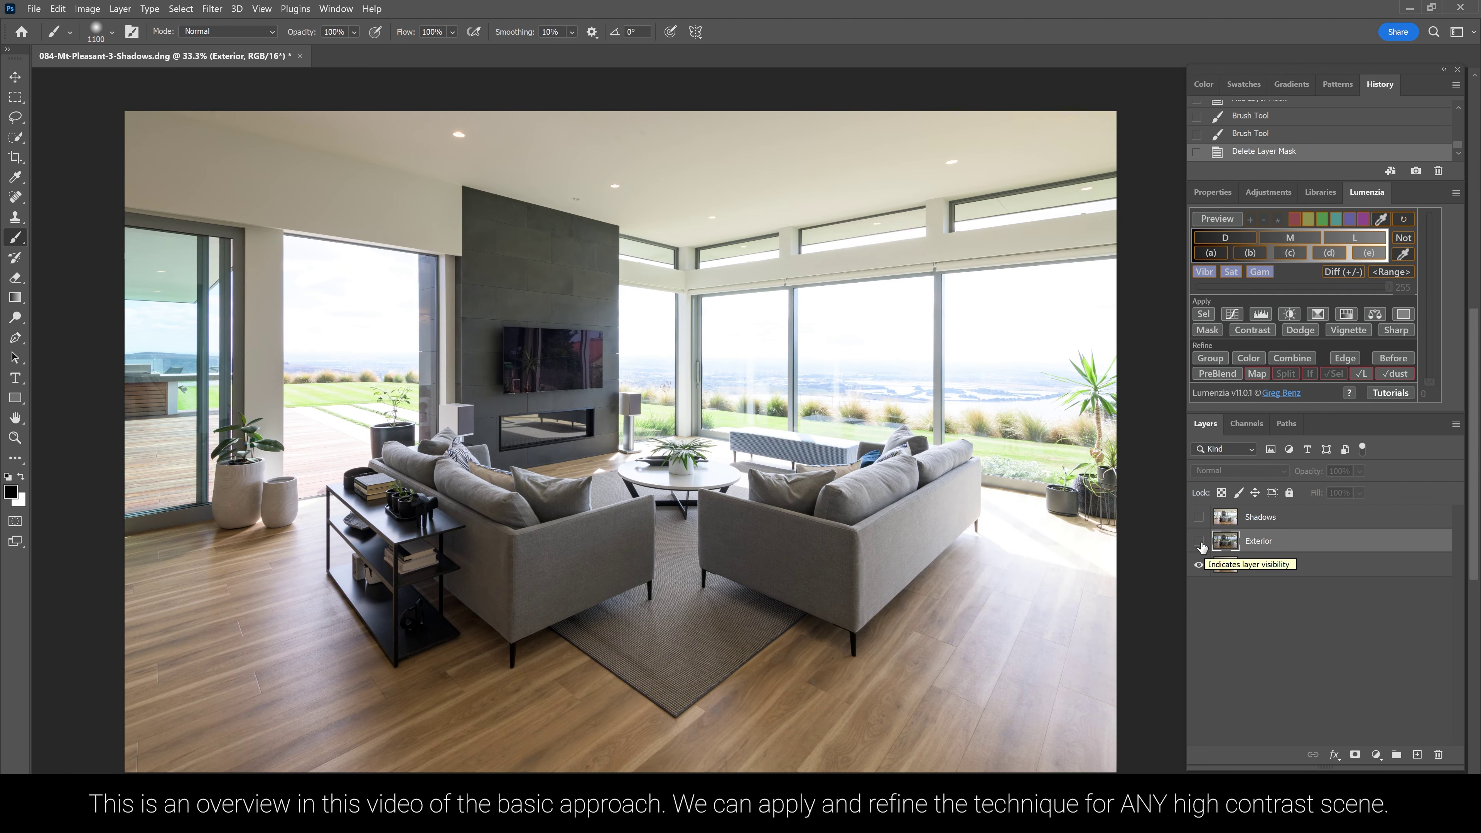
pyautogui.click(1358, 238)
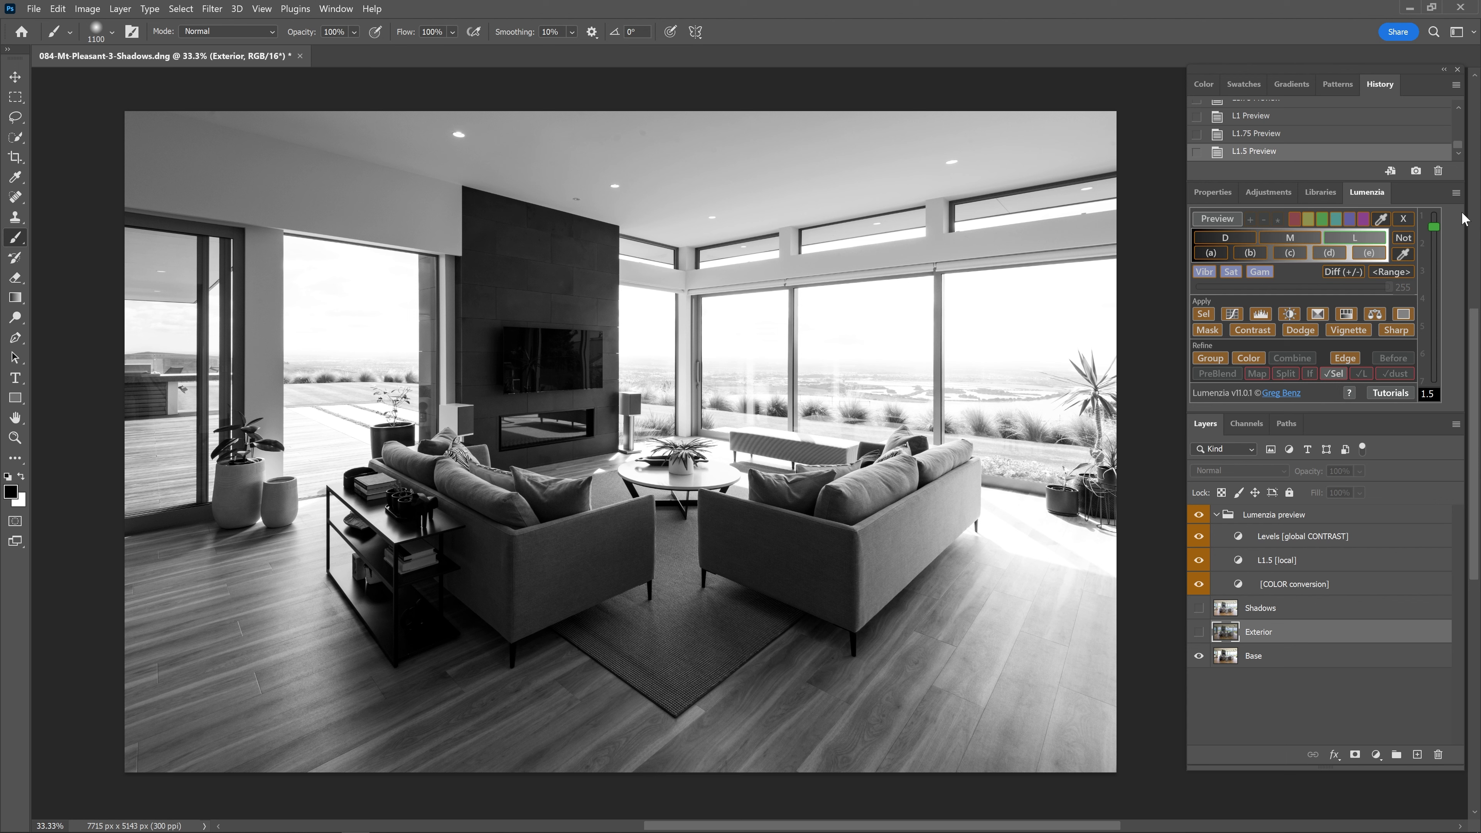
pyautogui.moveTo(1438, 235); pyautogui.dragTo(1439, 269)
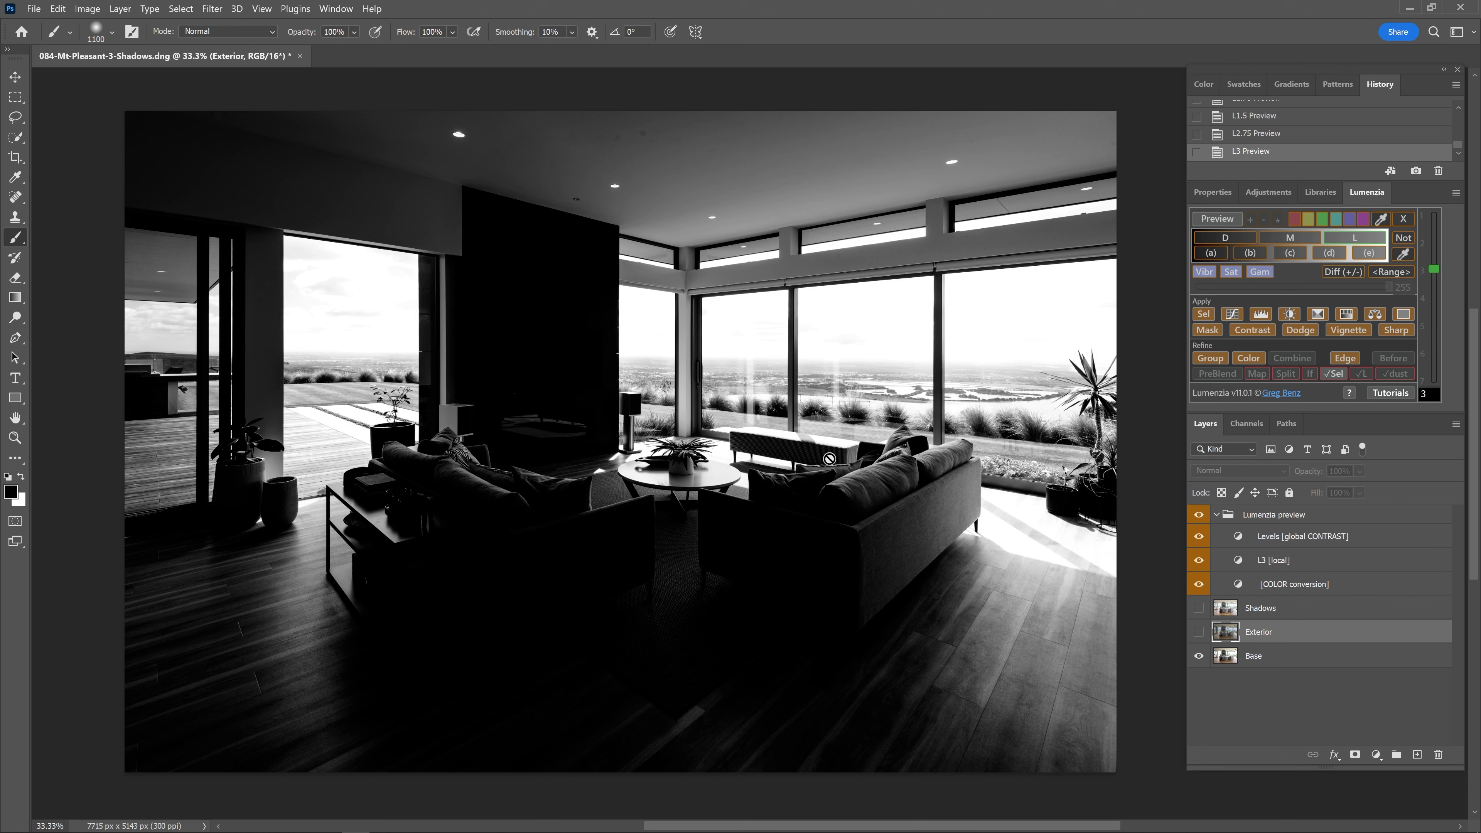
pyautogui.moveTo(1438, 274); pyautogui.dragTo(1434, 257)
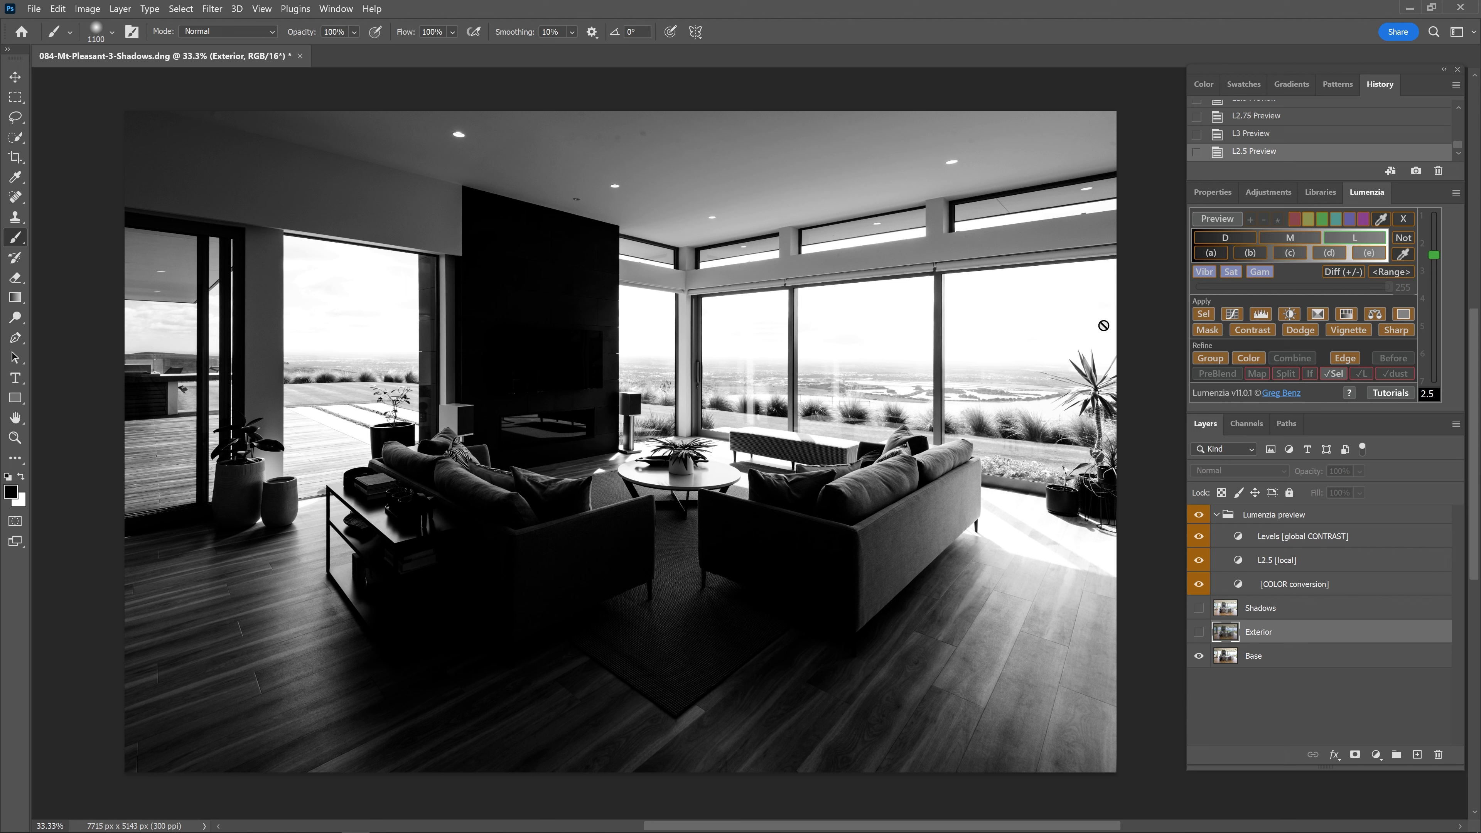
pyautogui.click(1206, 329)
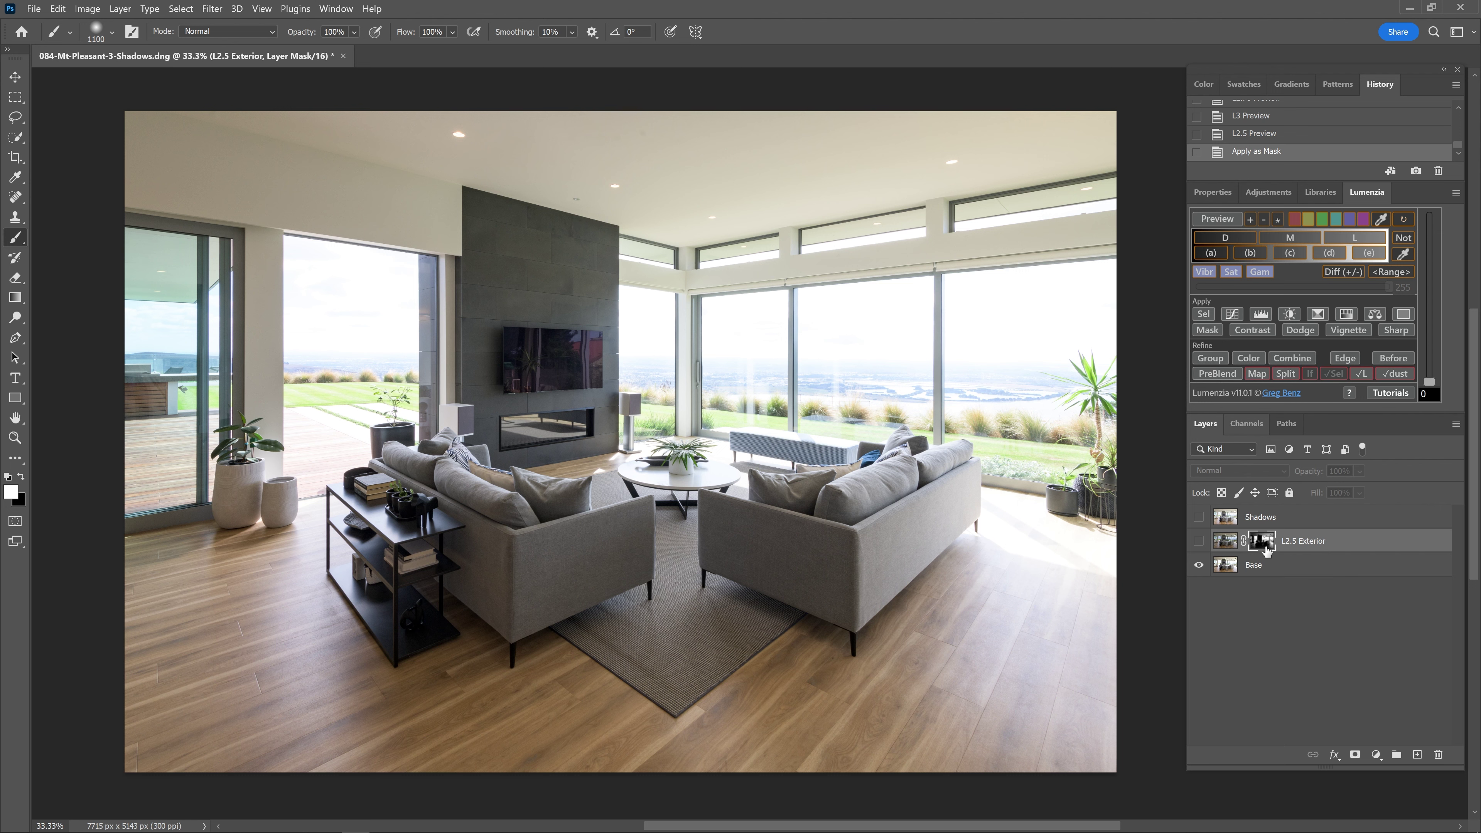
pyautogui.click(1200, 541)
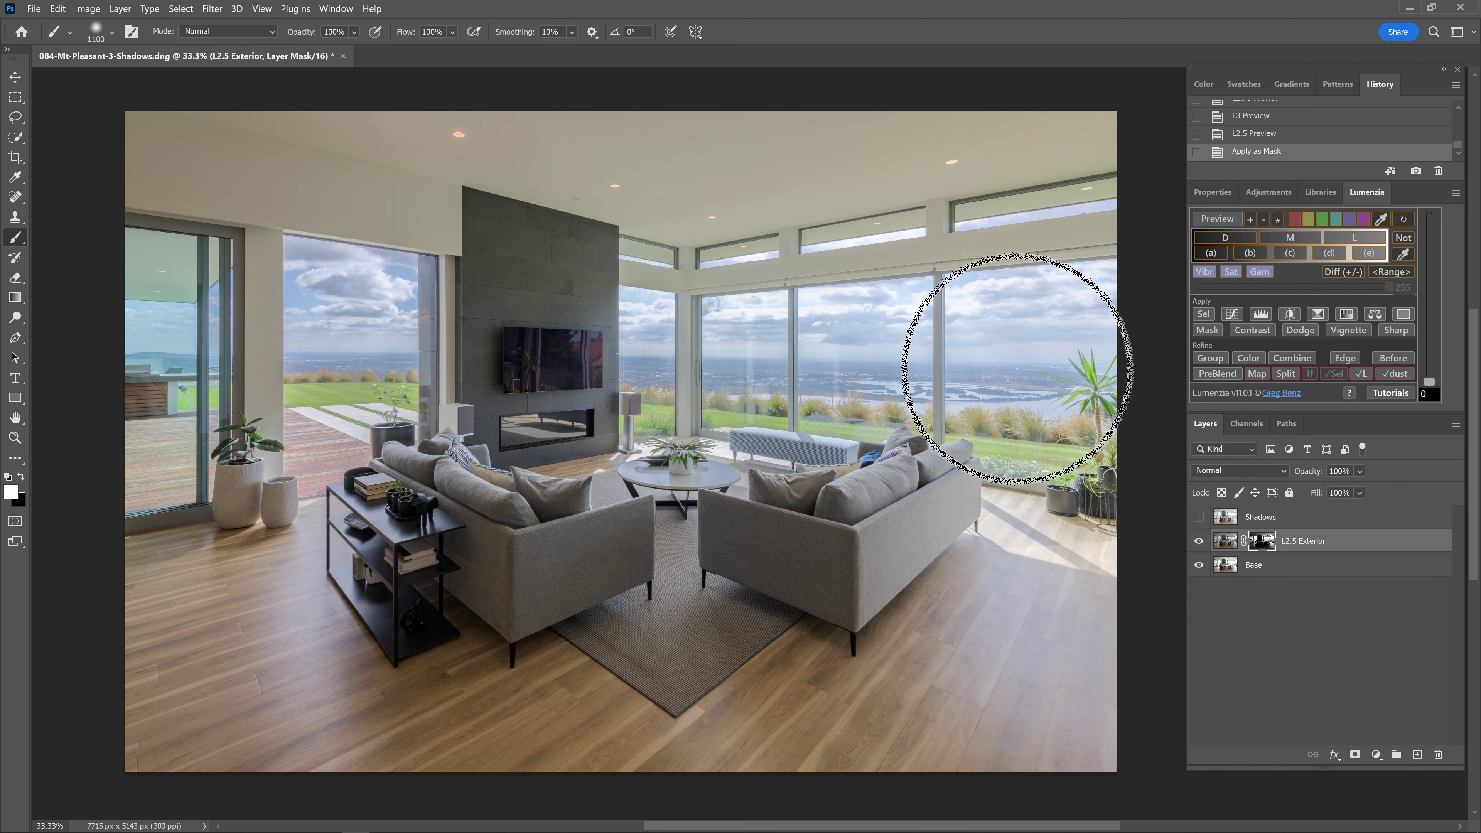
# Step: Compare the image with and without the masked Exterior layer, and examine its luminosity mask on its own
pyautogui.click(1199, 543)
pyautogui.click(1199, 543)
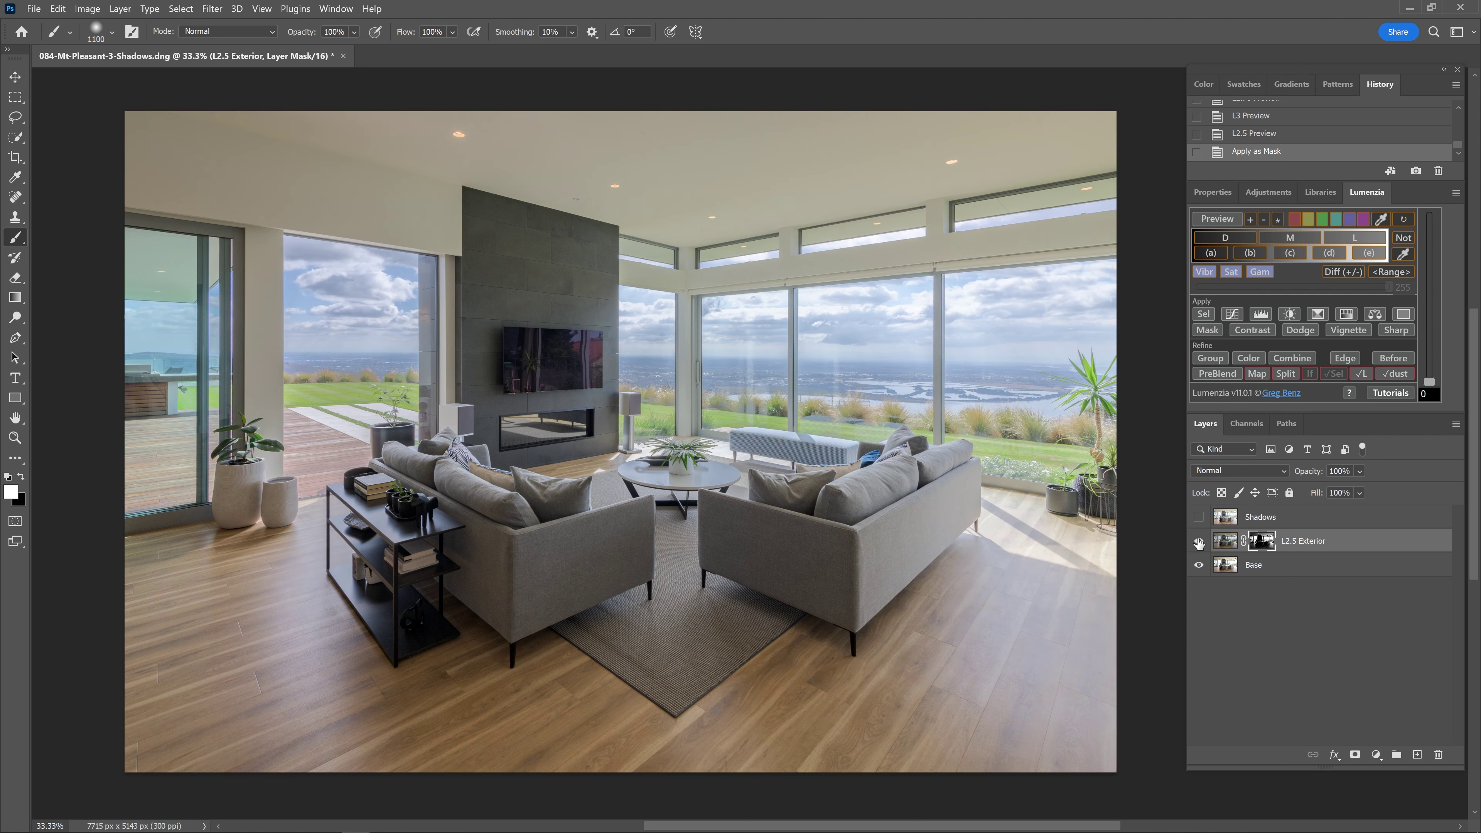
pyautogui.click(1199, 543)
pyautogui.click(1199, 543)
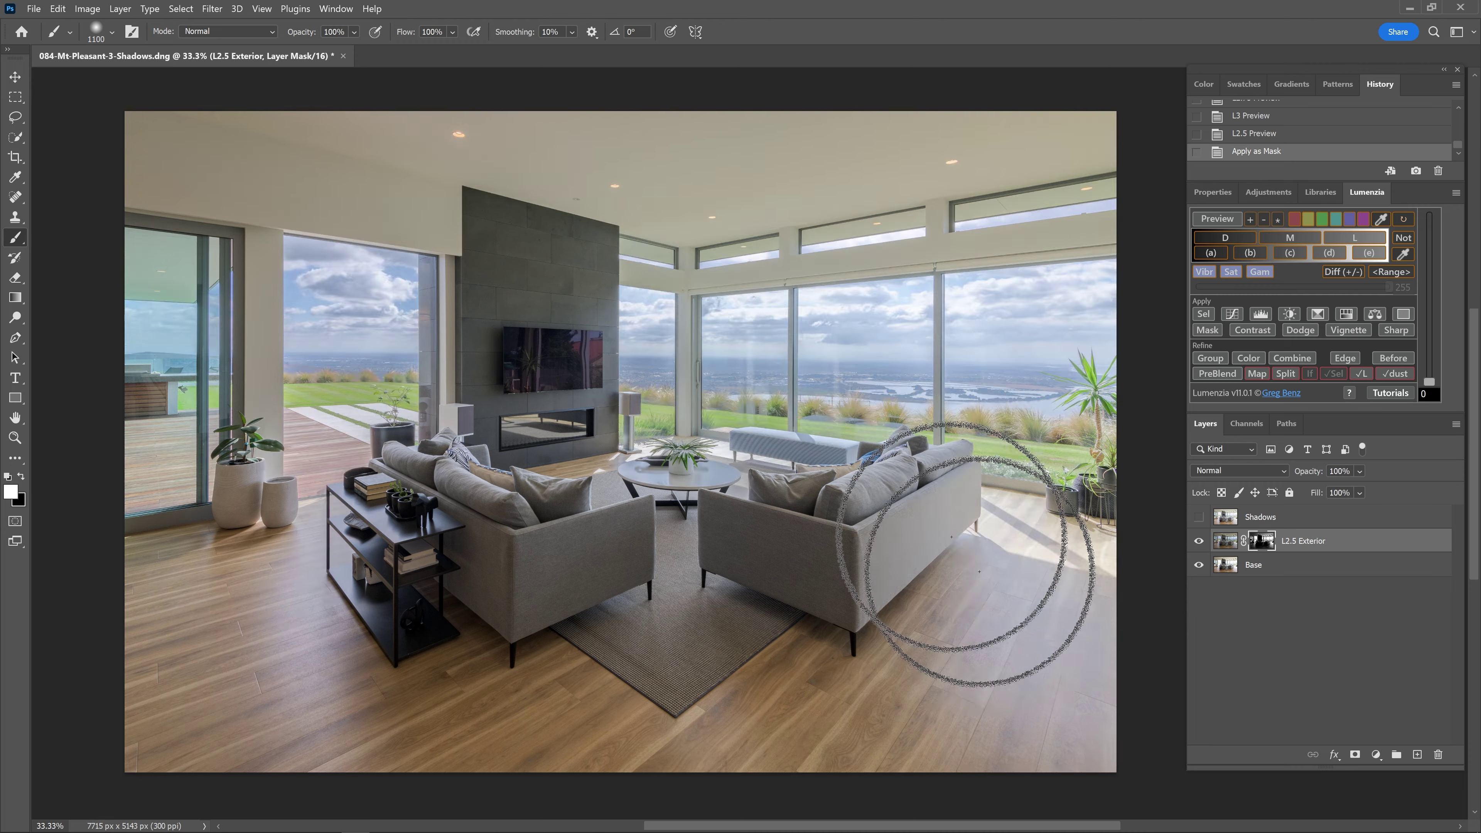
pyautogui.keyDown('alt'); pyautogui.click(1263, 541); pyautogui.keyUp('alt')
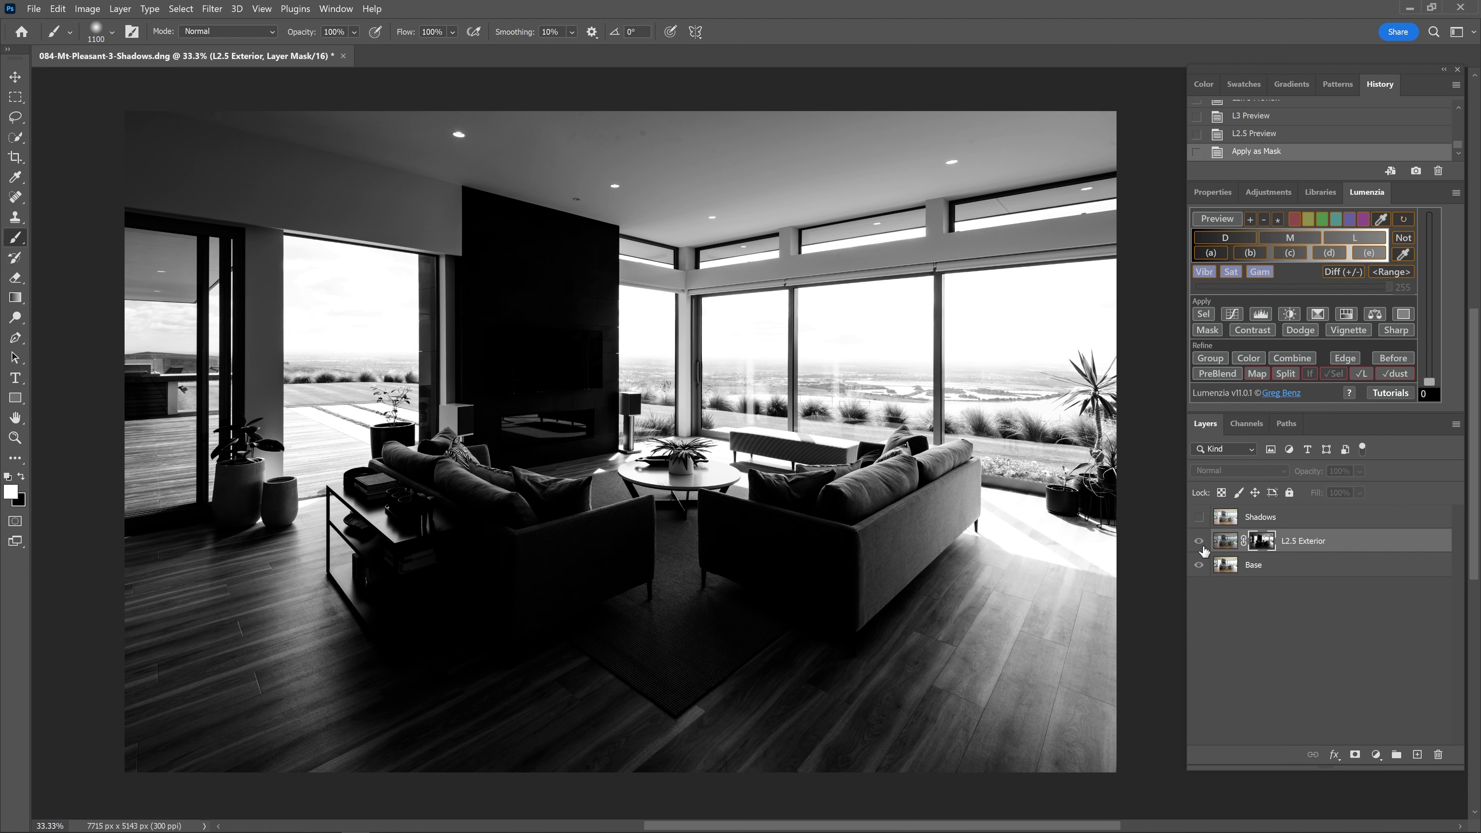
pyautogui.keyDown('alt'); pyautogui.click(1263, 540); pyautogui.keyUp('alt')
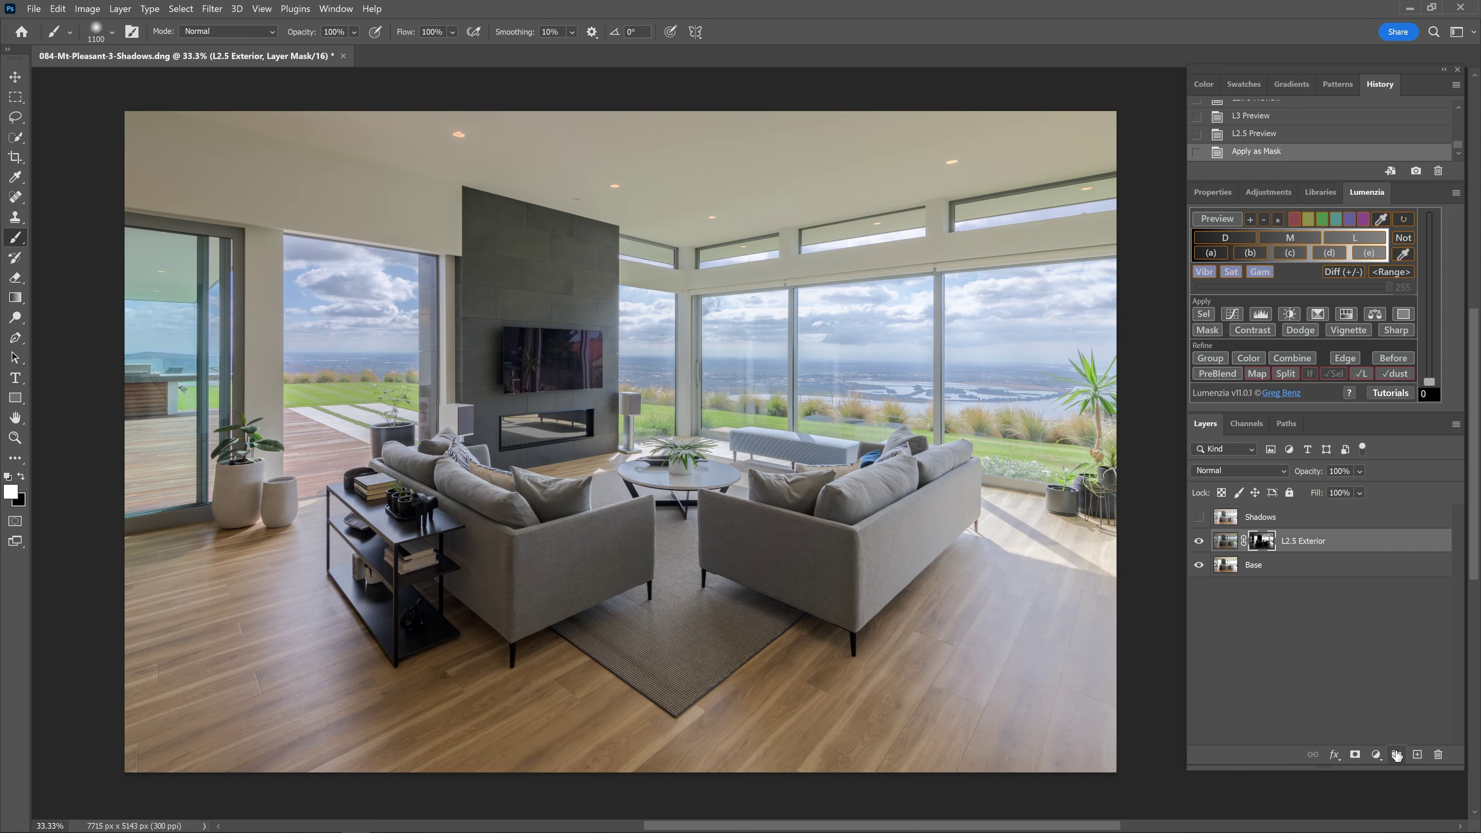
# Step: Place the L2.5 Exterior layer in a new group and give the group a black, hide-all layer mask
pyautogui.click(1397, 755)
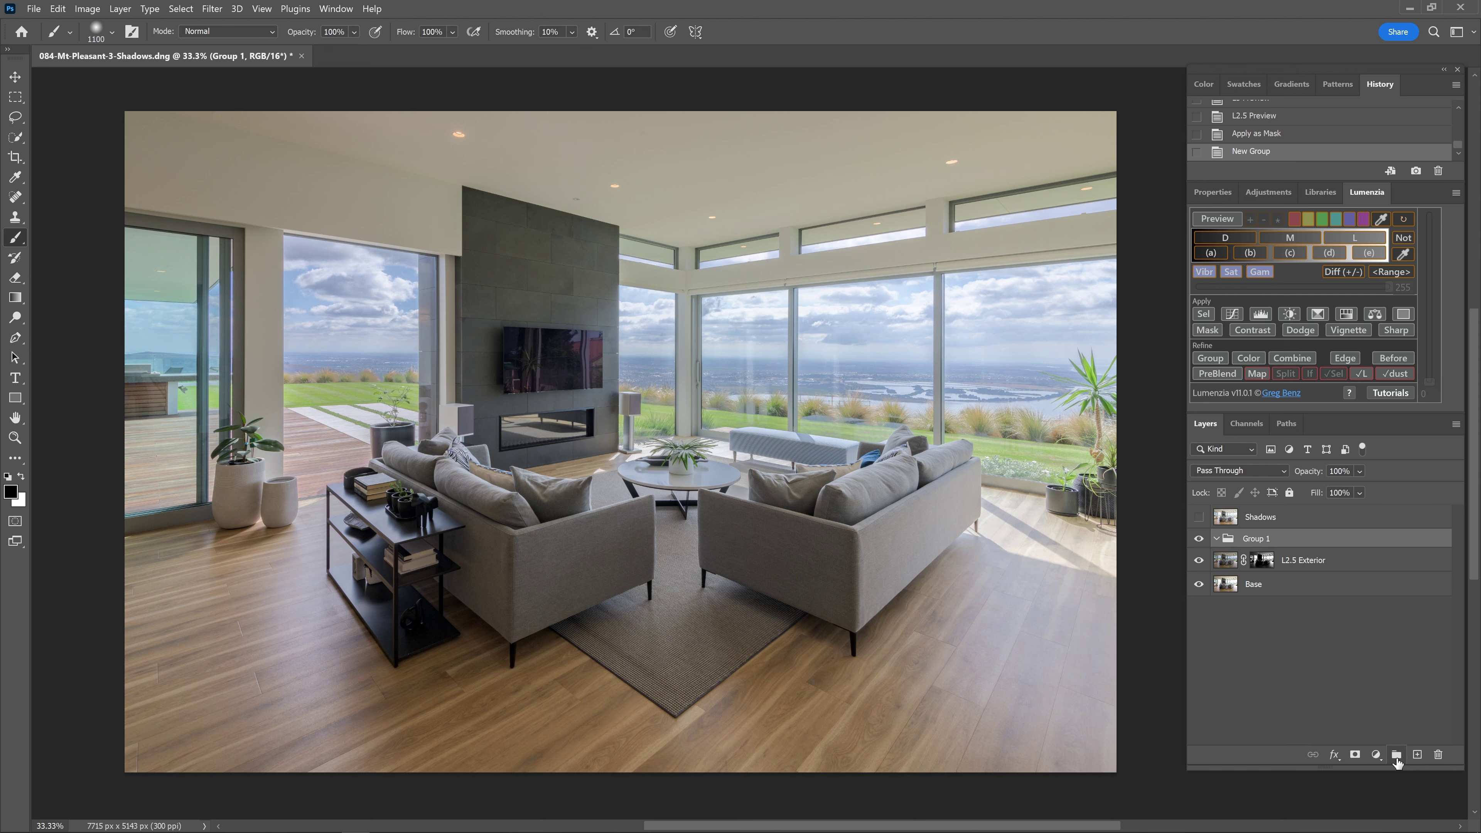
pyautogui.moveTo(1343, 560); pyautogui.dragTo(1301, 543)
pyautogui.click(1272, 540)
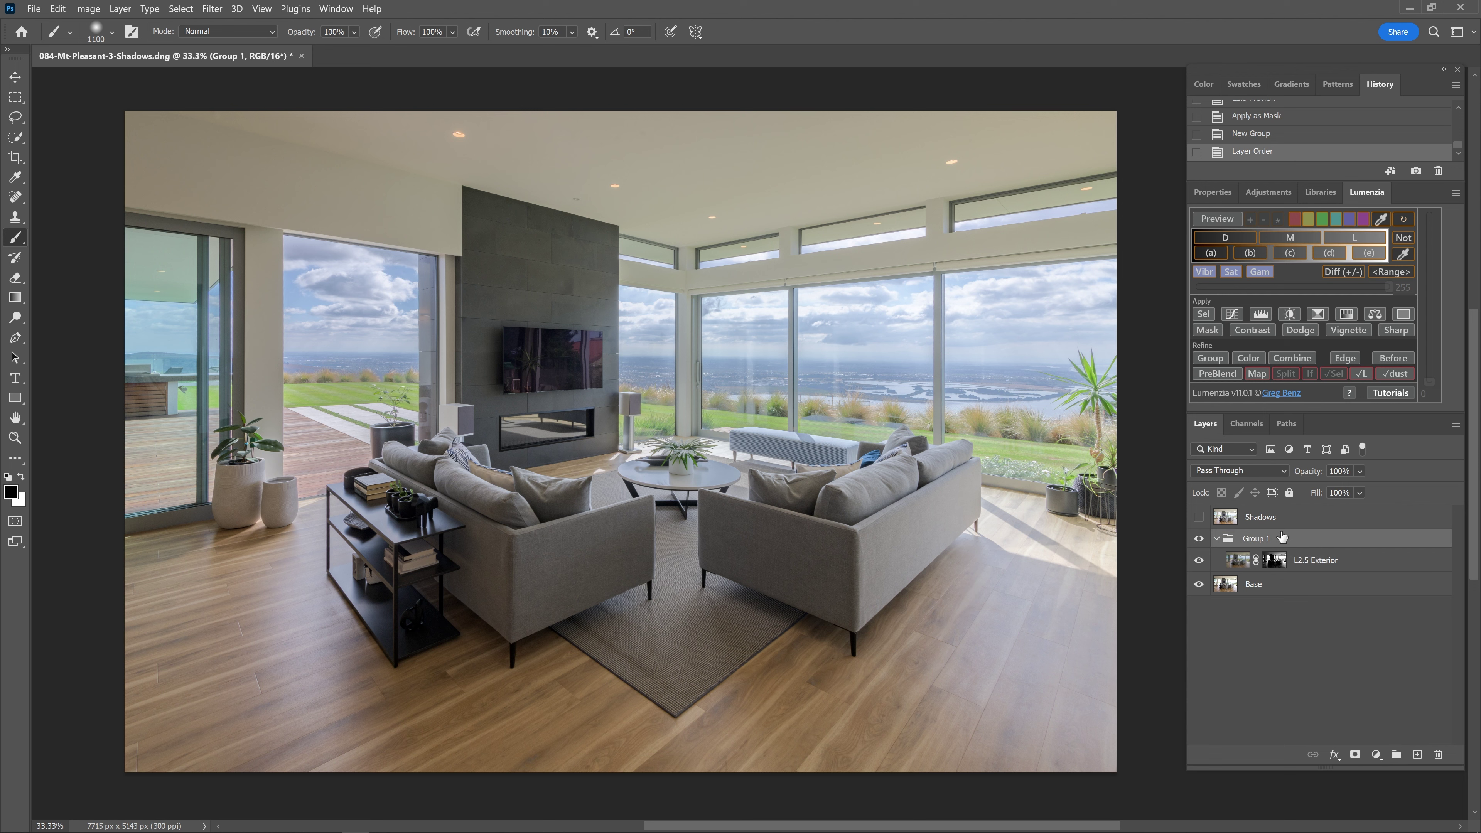
pyautogui.keyDown('alt'); pyautogui.click(1355, 757); pyautogui.keyUp('alt')
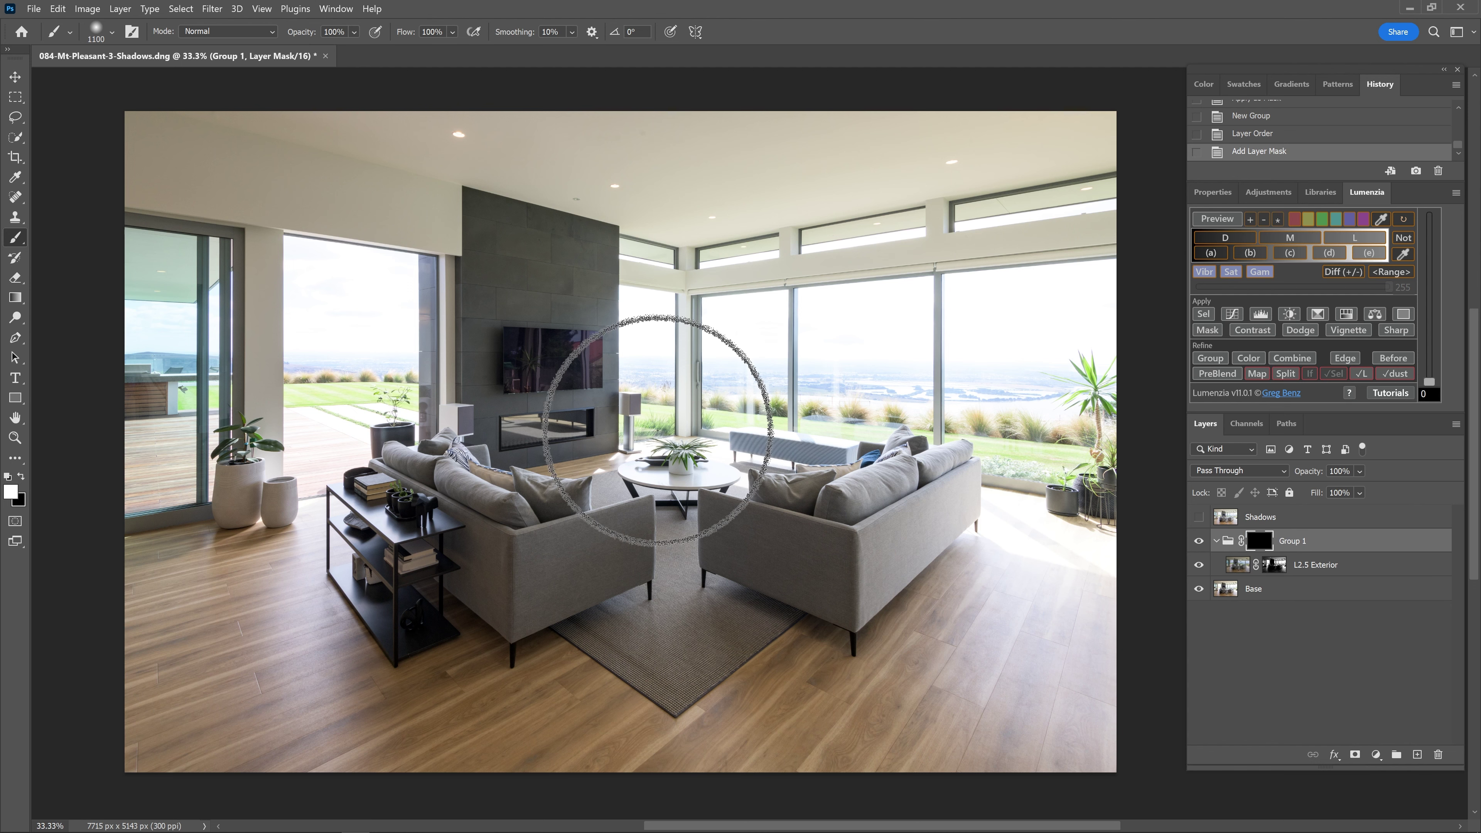
# Step: Paint white at 50% opacity on the Exterior group's mask over the windows and glass doors, reducing the brush size to 400
pyautogui.click(354, 31)
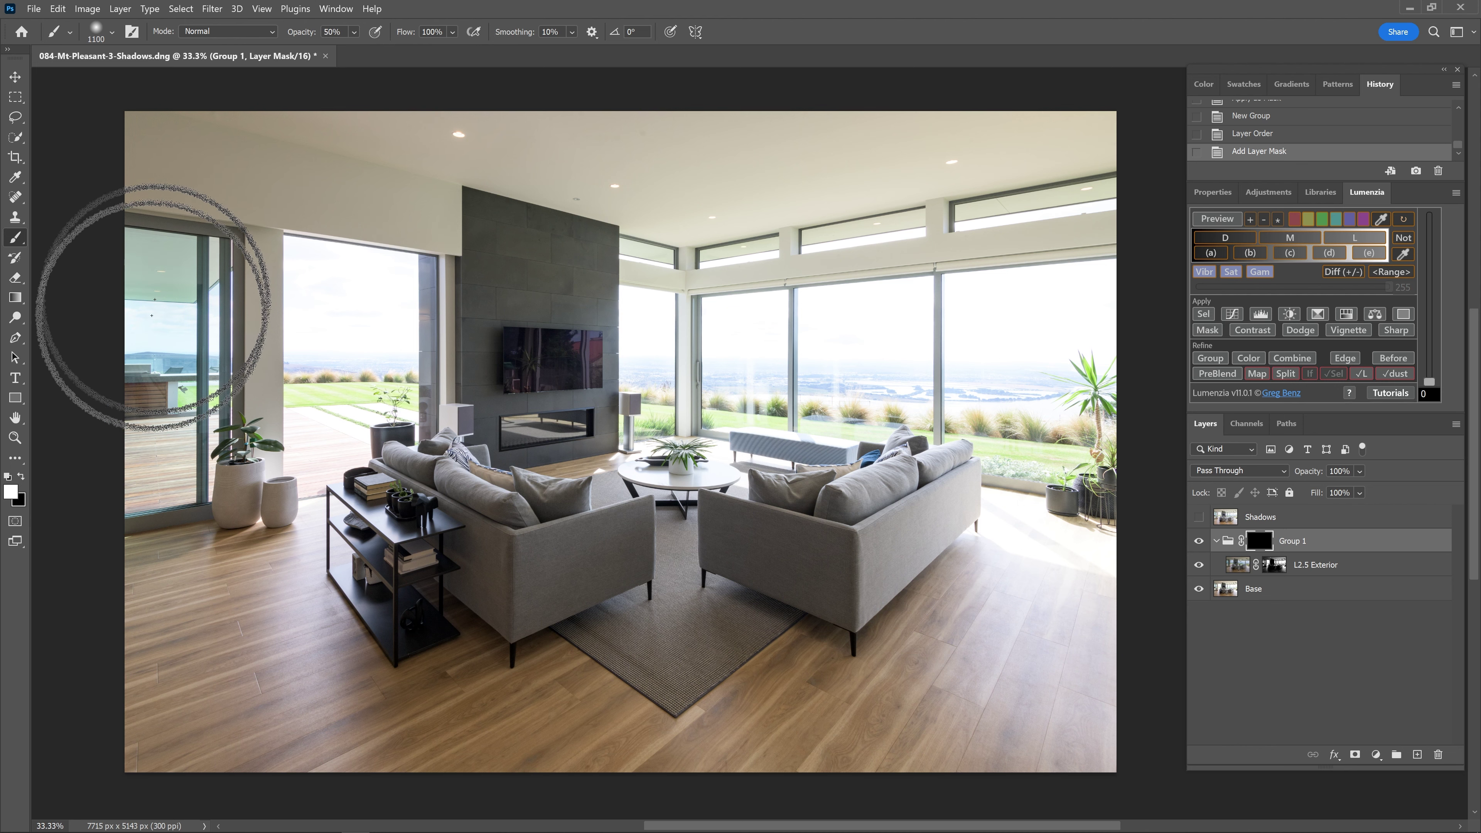
pyautogui.moveTo(158, 402); pyautogui.dragTo(314, 297)
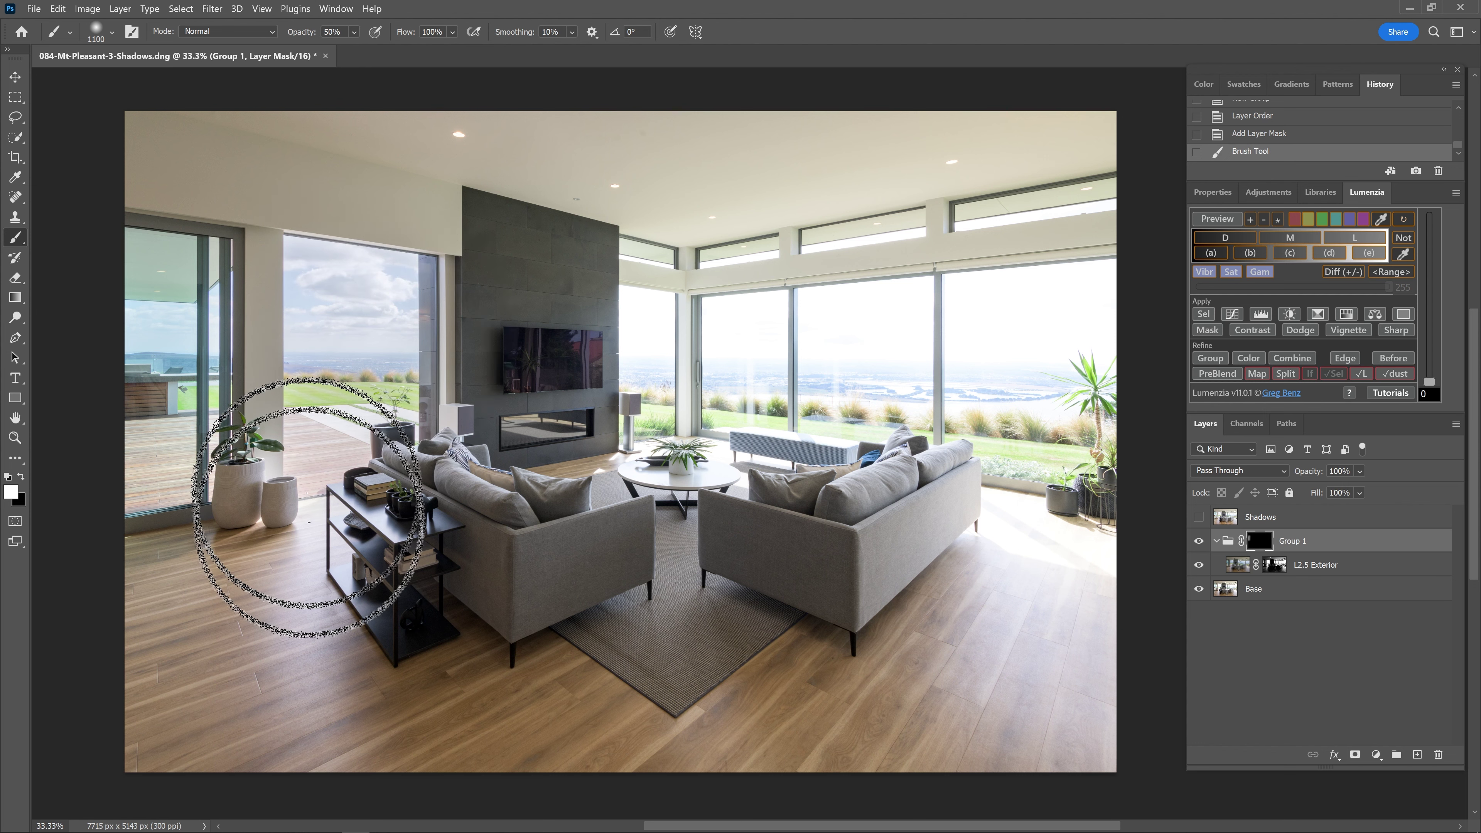
pyautogui.moveTo(625, 258)
pyautogui.mouseDown()
pyautogui.moveTo(652, 347)
pyautogui.moveTo(694, 364)
pyautogui.moveTo(749, 274)
pyautogui.moveTo(1125, 281)
pyautogui.moveTo(734, 331)
pyautogui.moveTo(1173, 426)
pyautogui.moveTo(991, 362)
pyautogui.moveTo(1057, 431)
pyautogui.moveTo(1075, 480)
pyautogui.moveTo(844, 364)
pyautogui.moveTo(729, 482)
pyautogui.moveTo(734, 430)
pyautogui.mouseUp()
pyautogui.press('[')
pyautogui.press('[')
pyautogui.press('[')
pyautogui.press('[')
pyautogui.press('[')
pyautogui.press('[')
pyautogui.press('[')
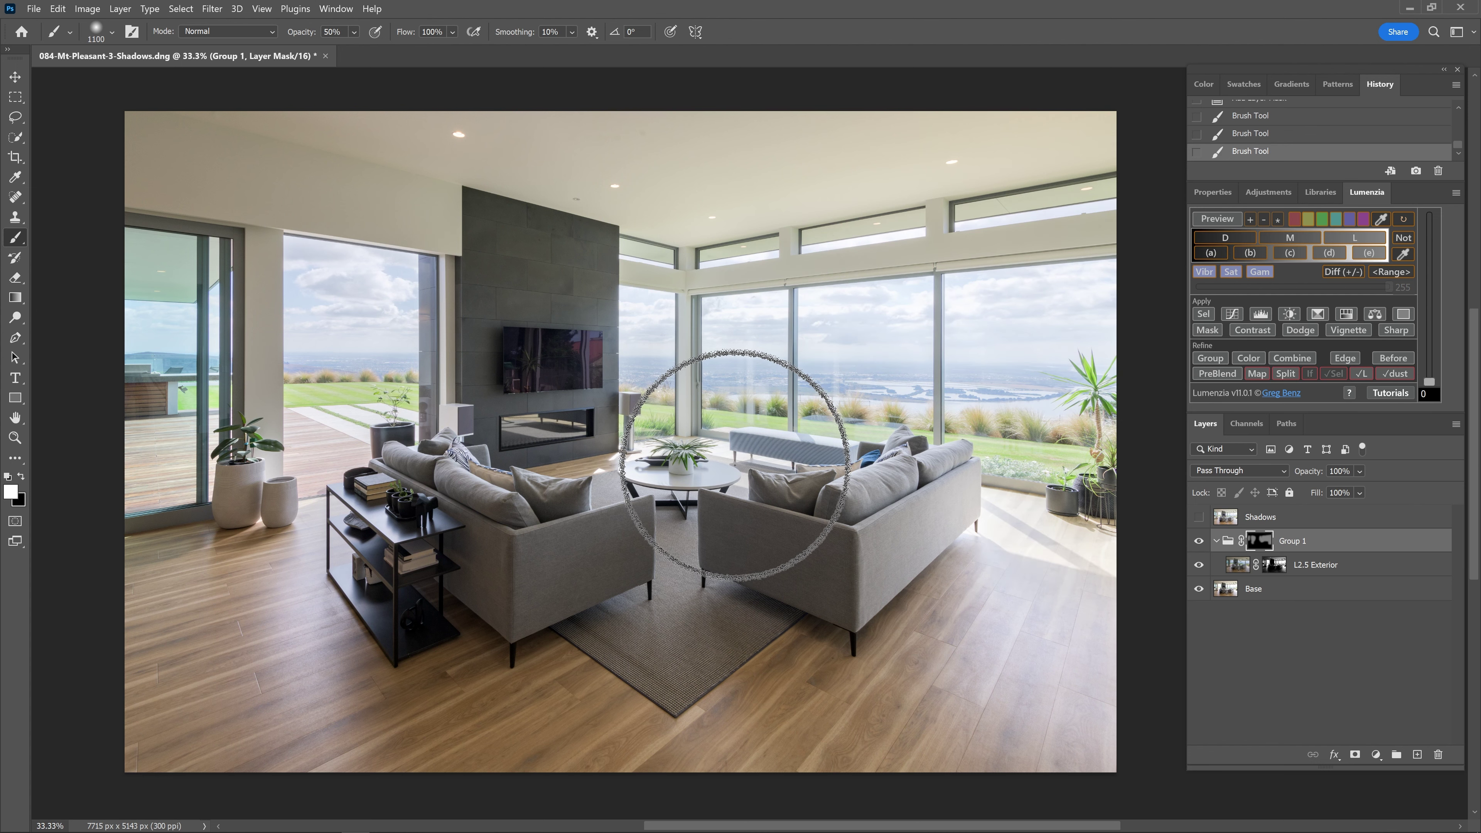
pyautogui.moveTo(740, 326)
pyautogui.mouseDown()
pyautogui.moveTo(715, 331)
pyautogui.moveTo(751, 314)
pyautogui.moveTo(760, 381)
pyautogui.moveTo(851, 319)
pyautogui.moveTo(820, 317)
pyautogui.moveTo(833, 331)
pyautogui.moveTo(942, 318)
pyautogui.moveTo(891, 298)
pyautogui.moveTo(1140, 364)
pyautogui.moveTo(971, 432)
pyautogui.moveTo(995, 484)
pyautogui.mouseUp()
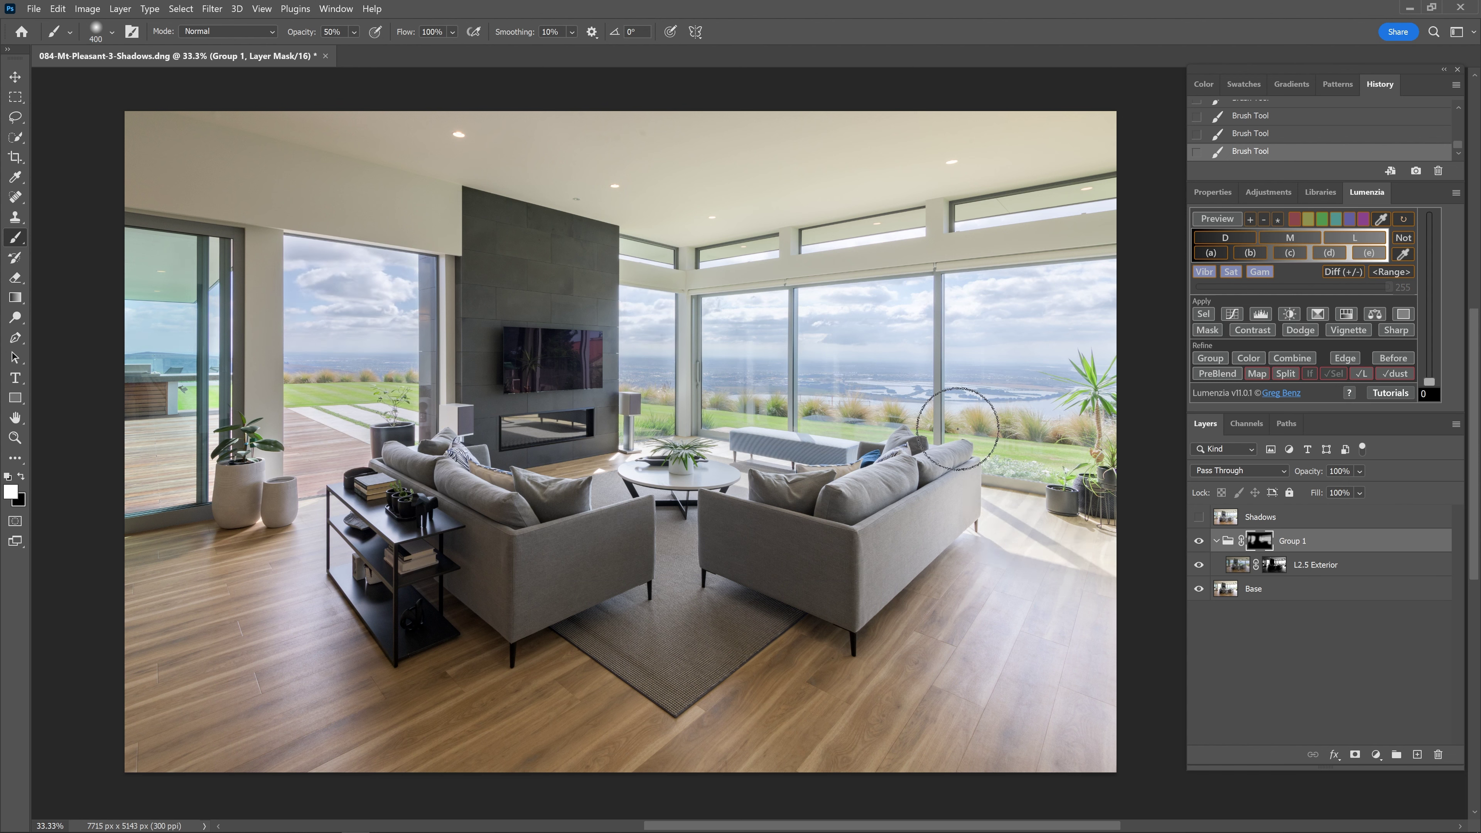
# Step: Paint the Exterior group's mask over the open doorway and deck with the brush at 100% opacity and size 700
pyautogui.click(354, 32)
pyautogui.moveTo(376, 52); pyautogui.dragTo(417, 54)
pyautogui.press(']')
pyautogui.press(']')
pyautogui.press(']')
pyautogui.press(']')
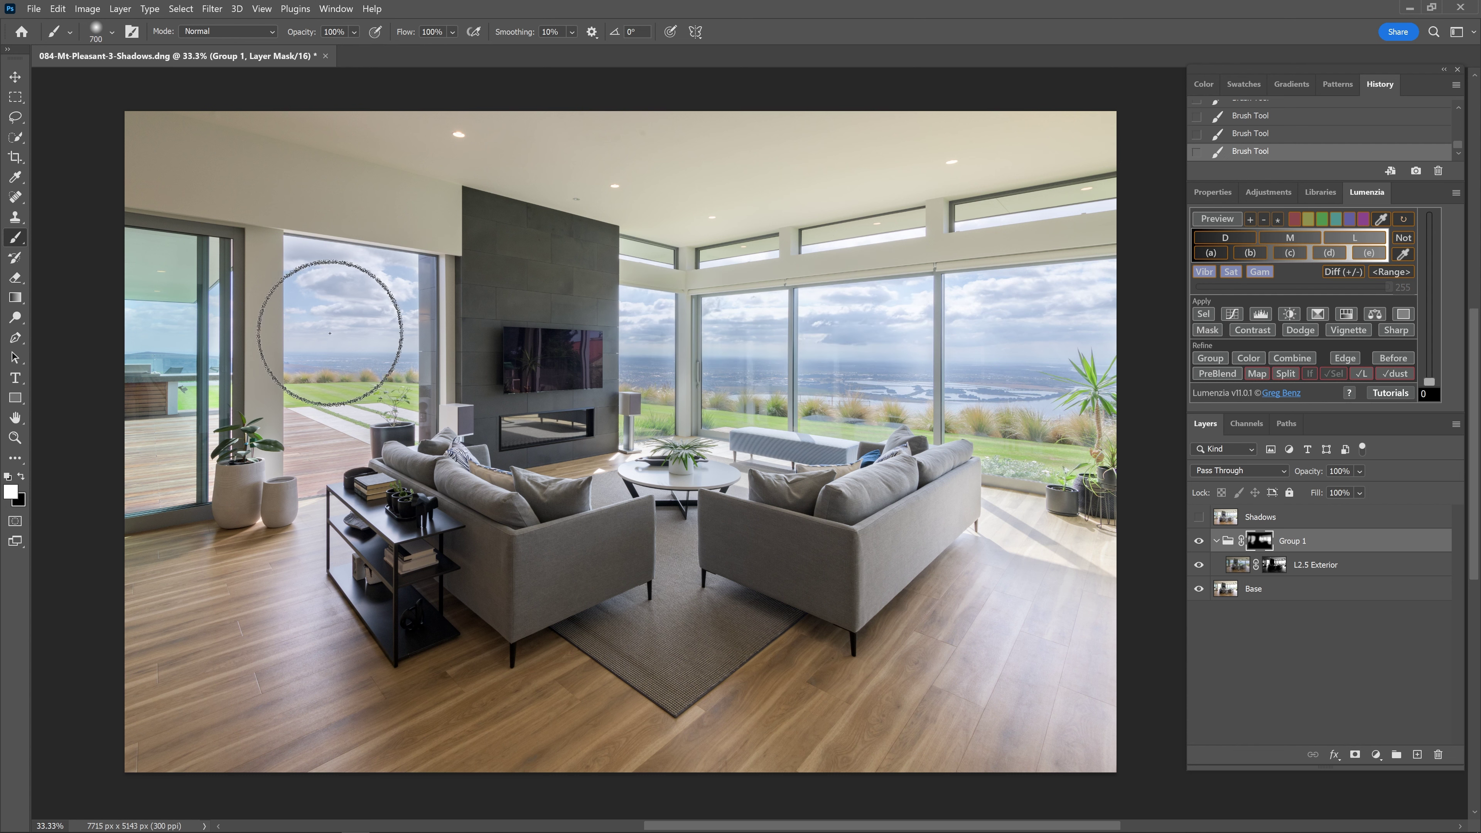
pyautogui.moveTo(337, 429)
pyautogui.mouseDown()
pyautogui.moveTo(337, 297)
pyautogui.moveTo(298, 374)
pyautogui.moveTo(330, 325)
pyautogui.mouseUp()
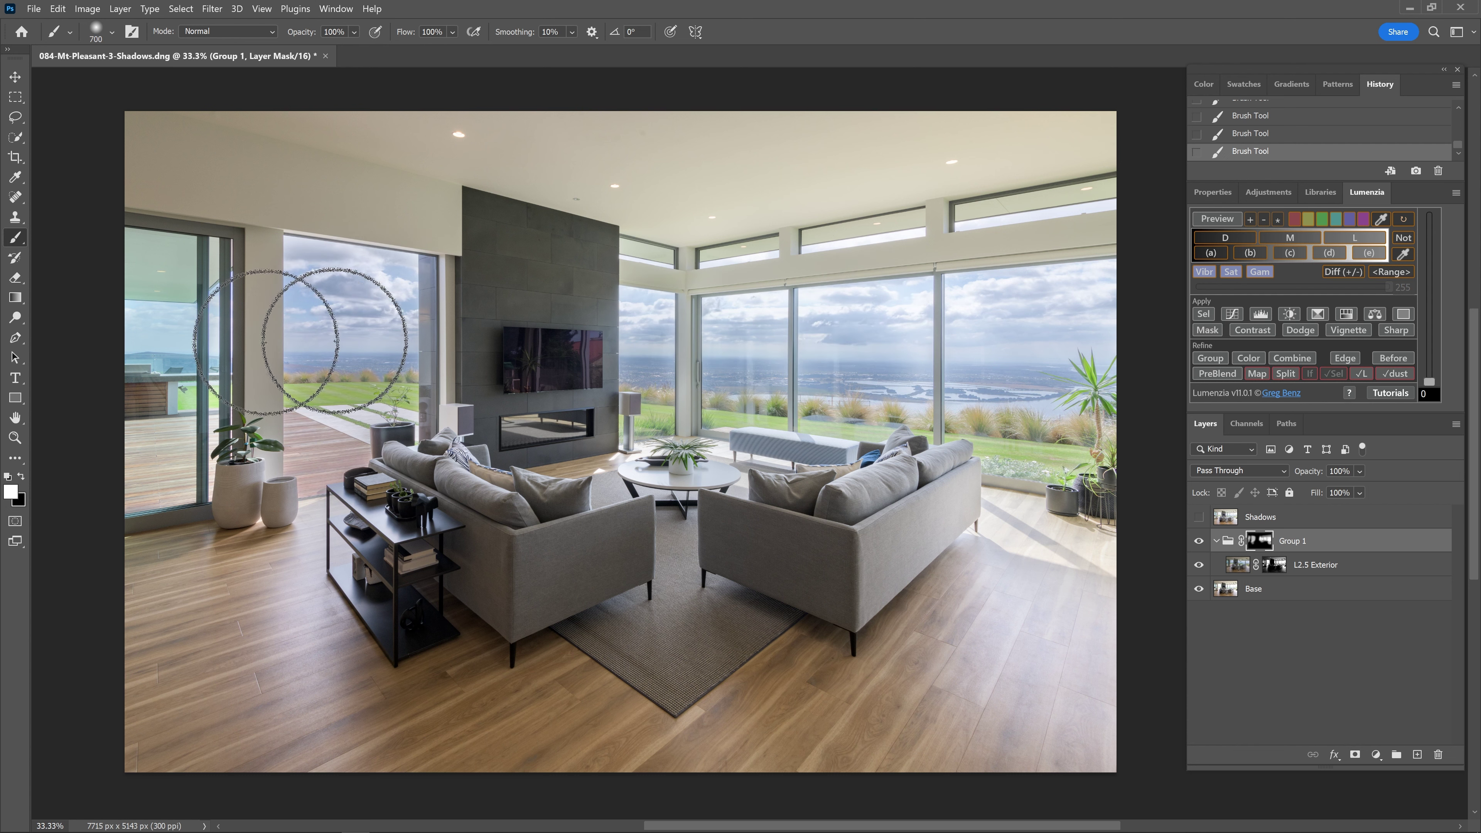
# Step: Undo the last brush stroke on the Exterior group's mask and compare the image with and without the group
pyautogui.click(1199, 541)
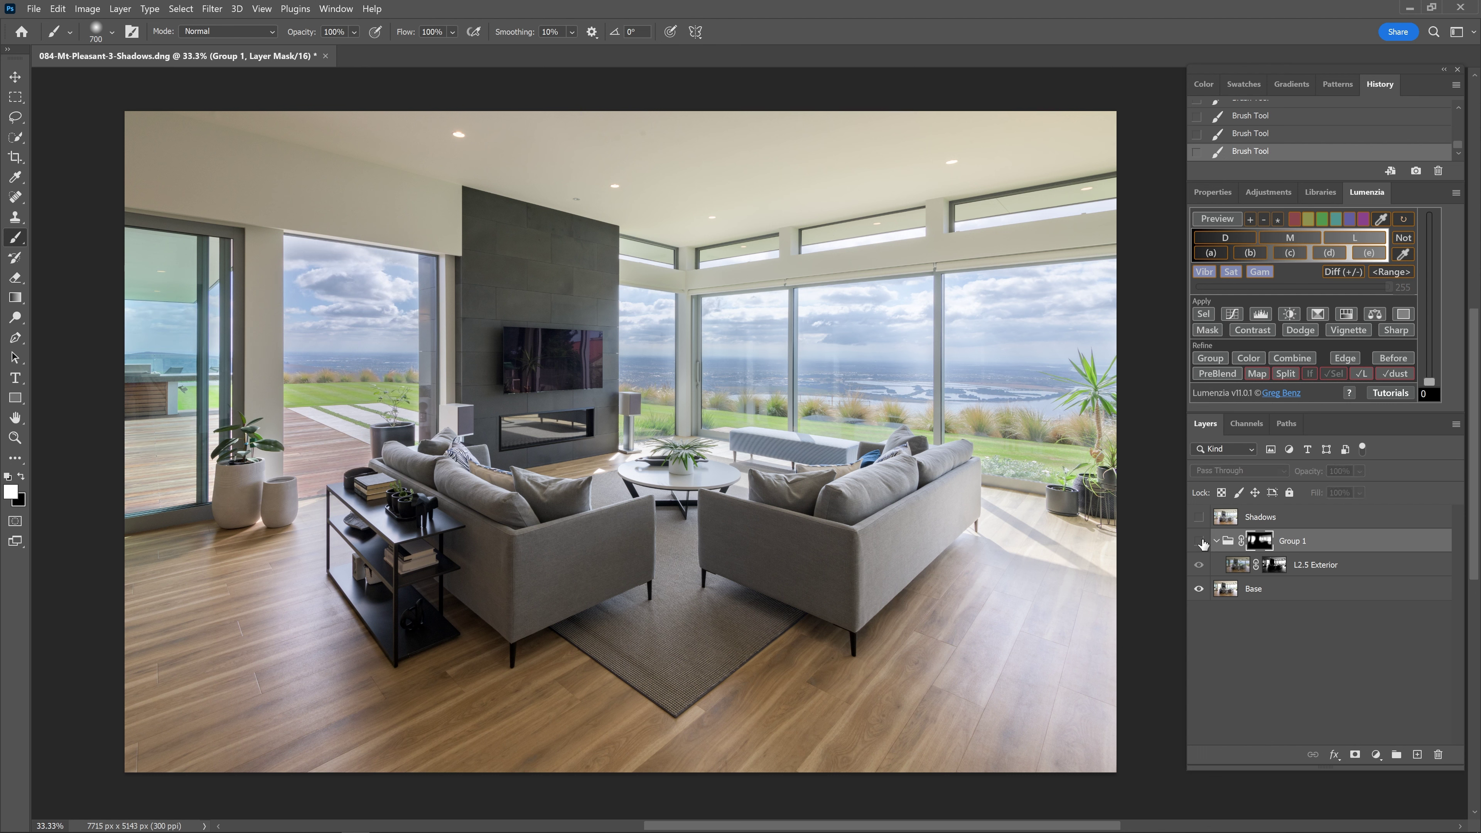
pyautogui.hotkey('ctrl', 'z')
pyautogui.press('x')
pyautogui.click(1199, 541)
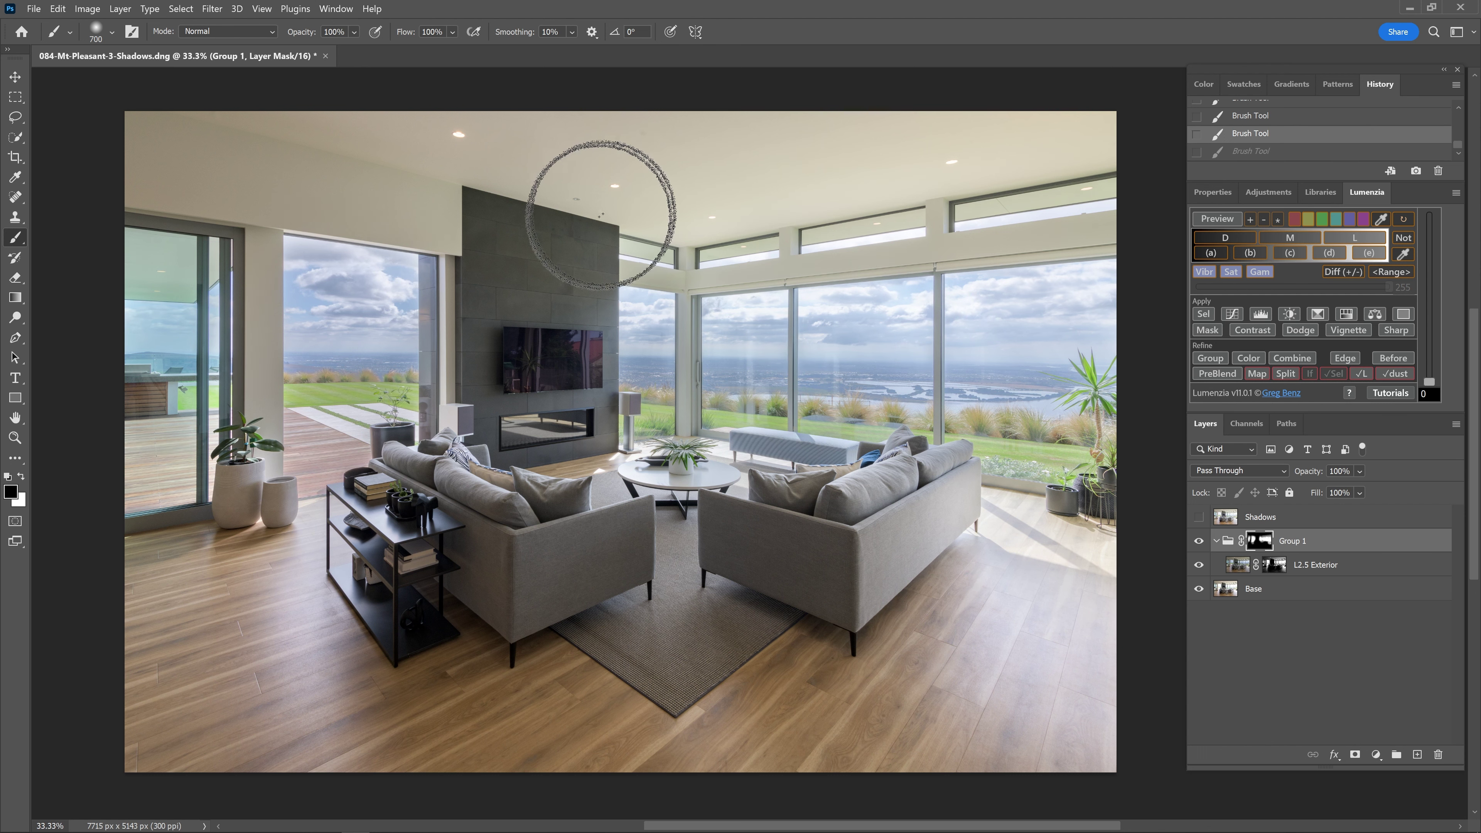
pyautogui.click(1199, 541)
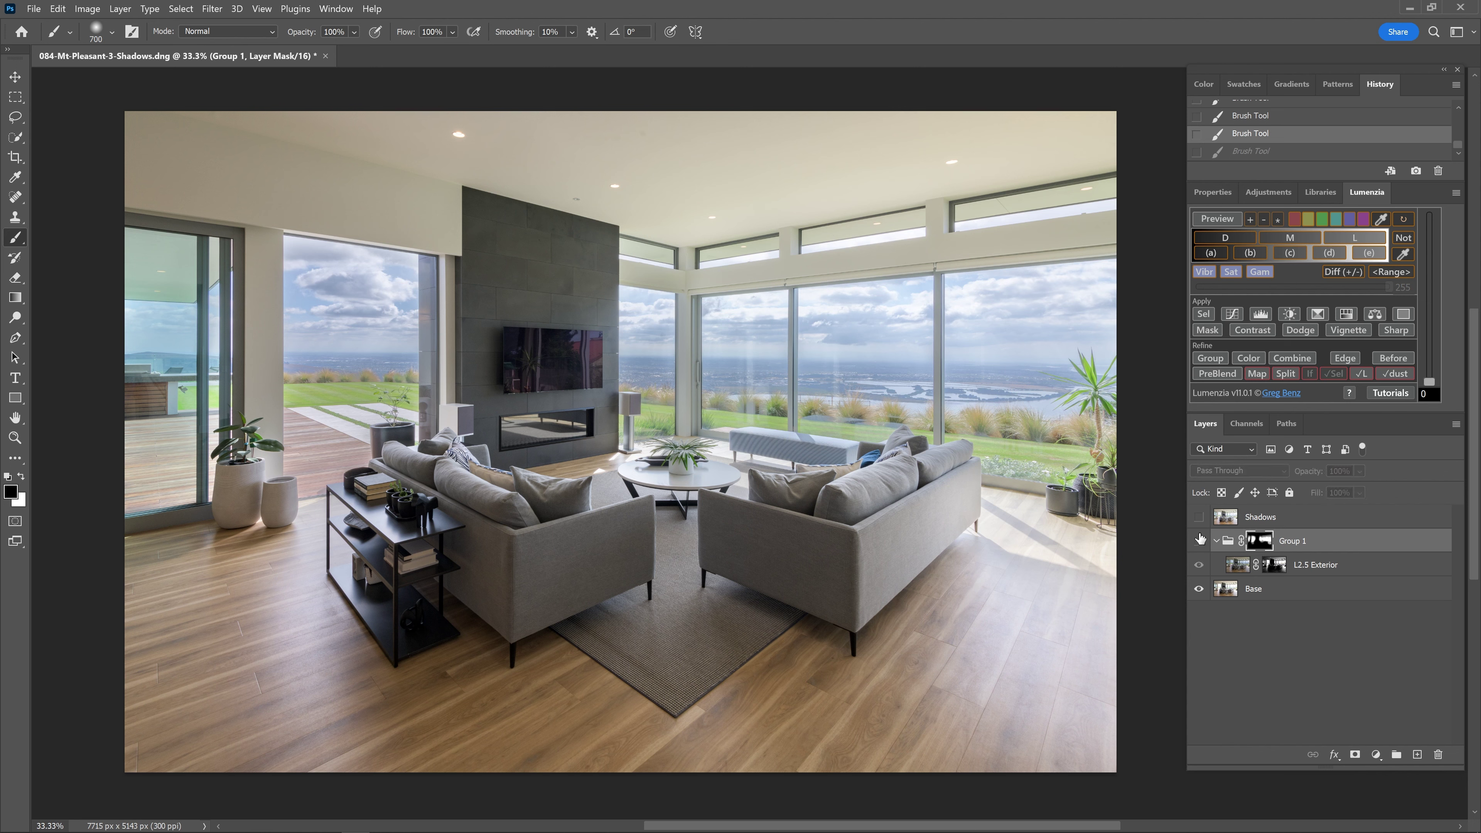
pyautogui.click(1199, 541)
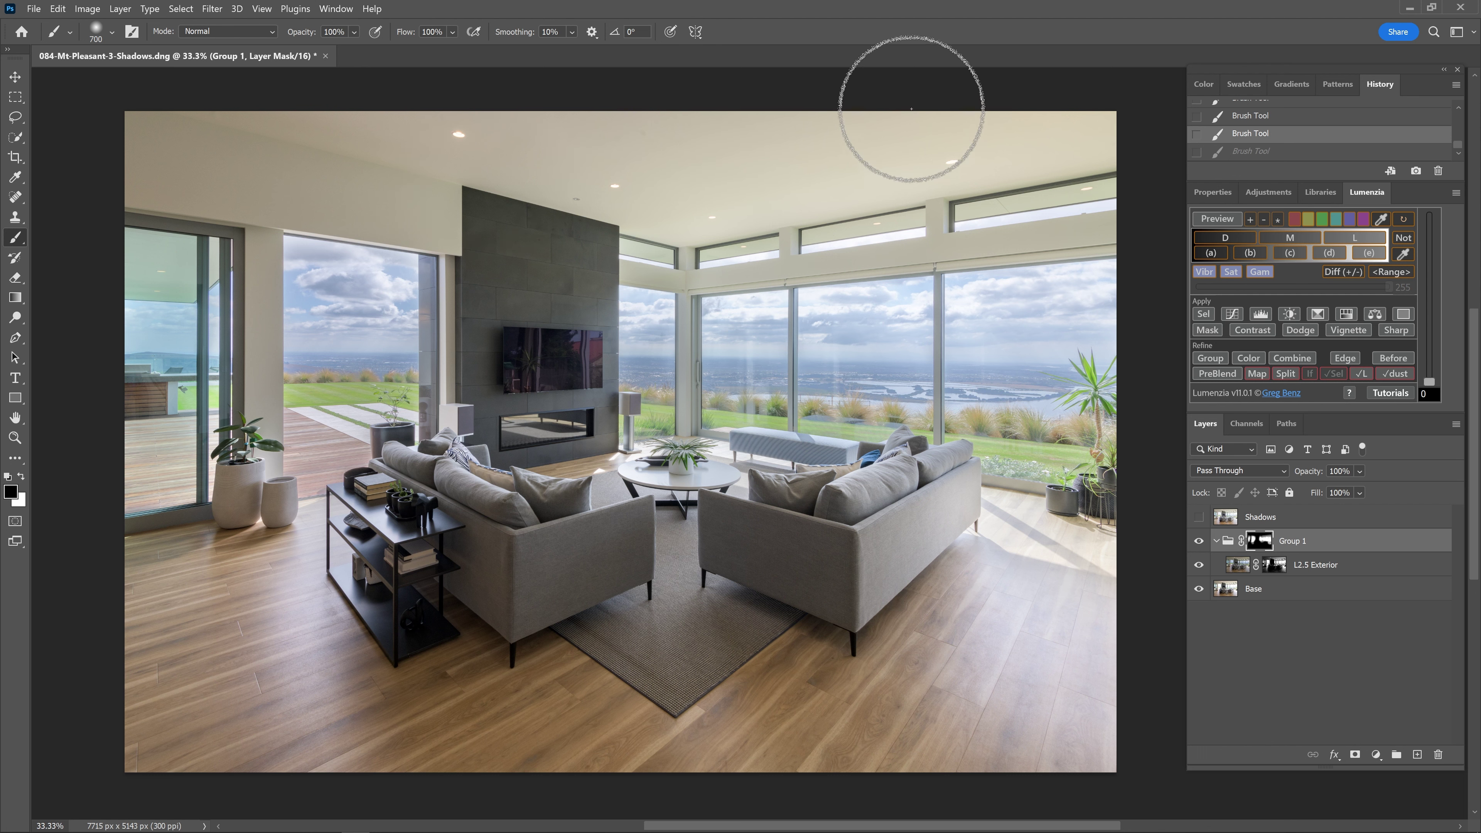
# Step: Check the Shadows layer over the blend, hide it again and preview a D1.5 darks luminosity mask with Lumenzia
pyautogui.click(1200, 521)
pyautogui.click(1276, 523)
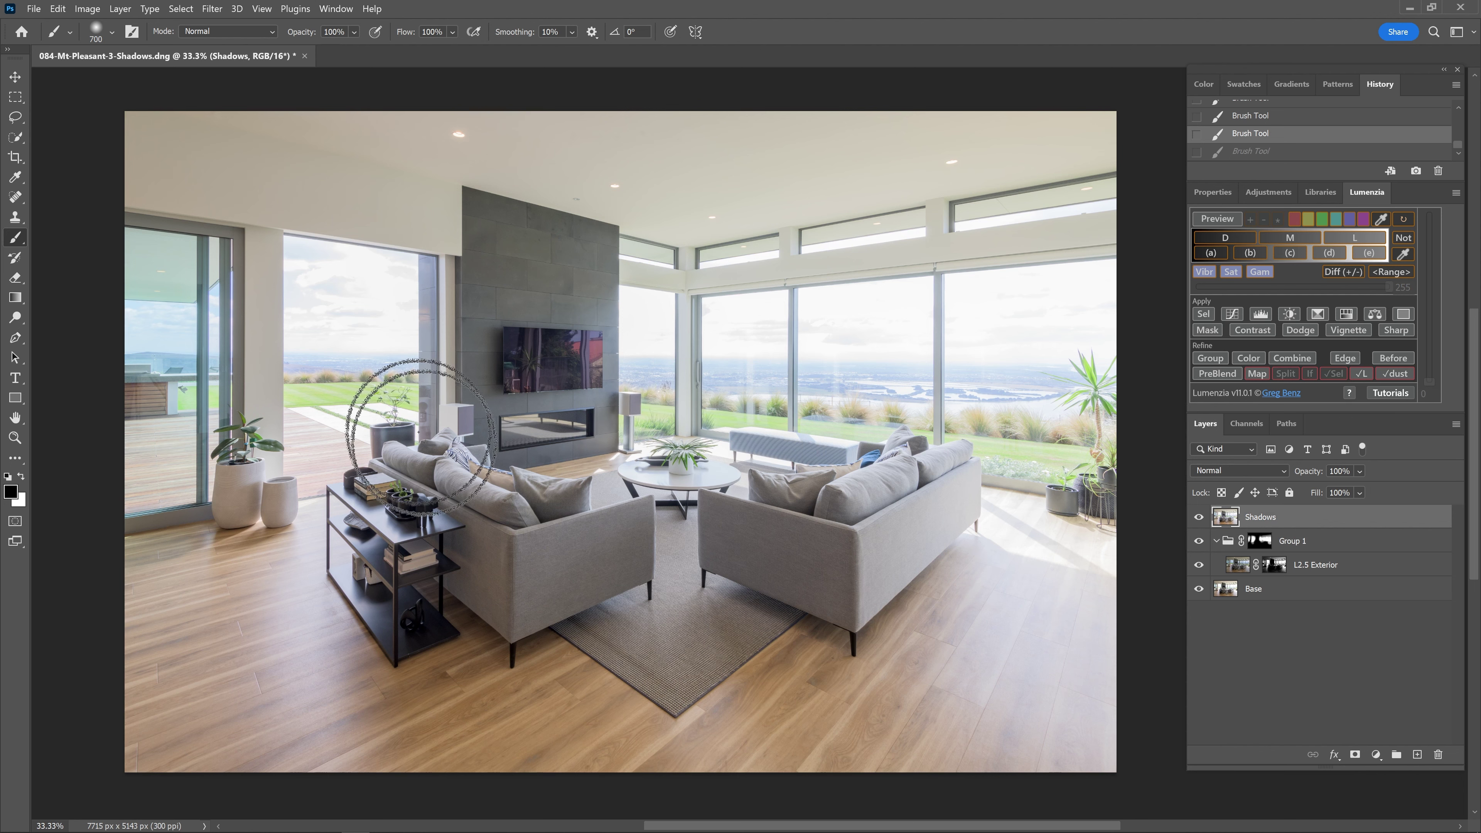
pyautogui.click(1200, 517)
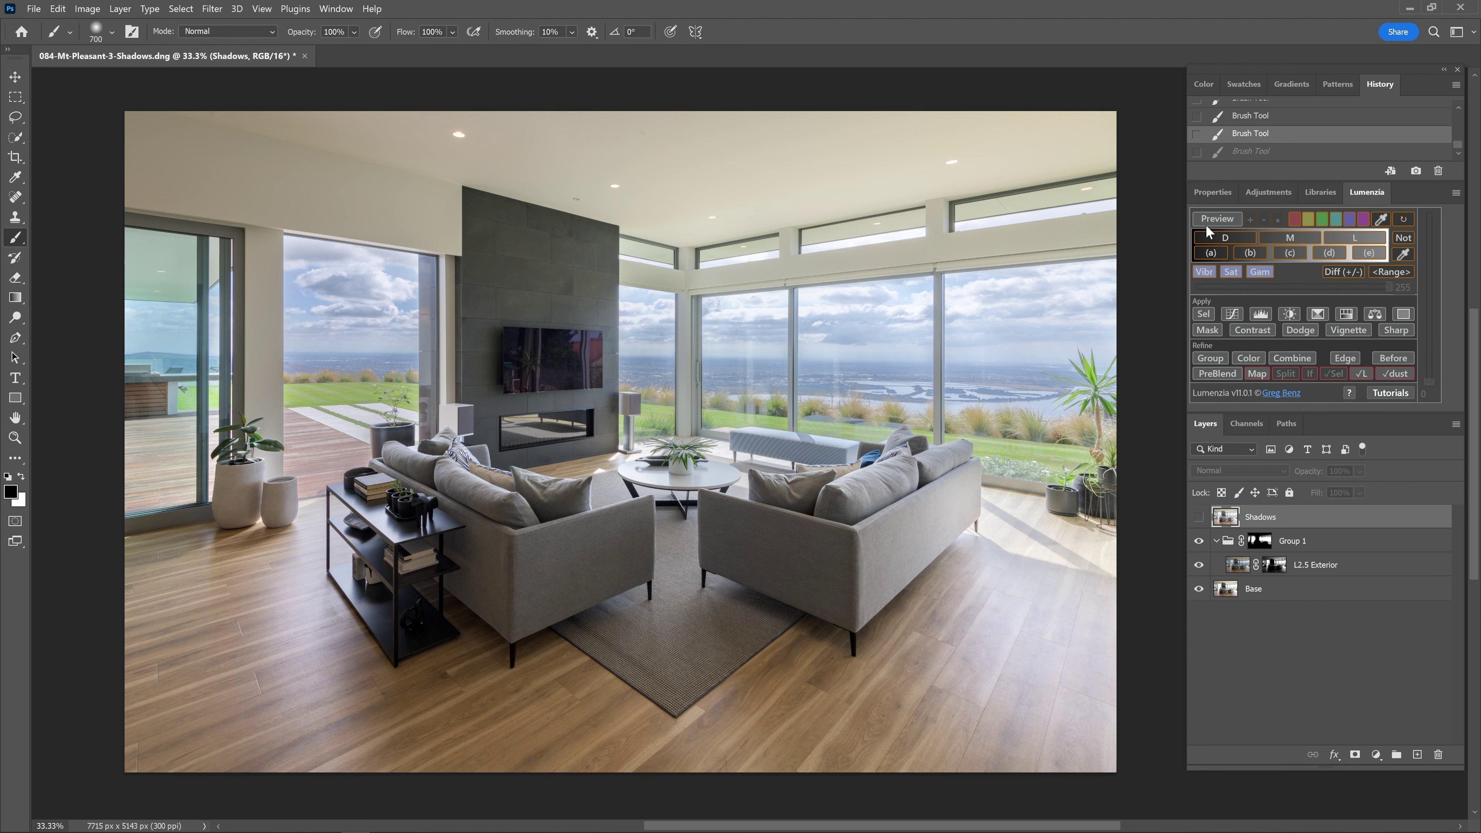
pyautogui.click(1222, 239)
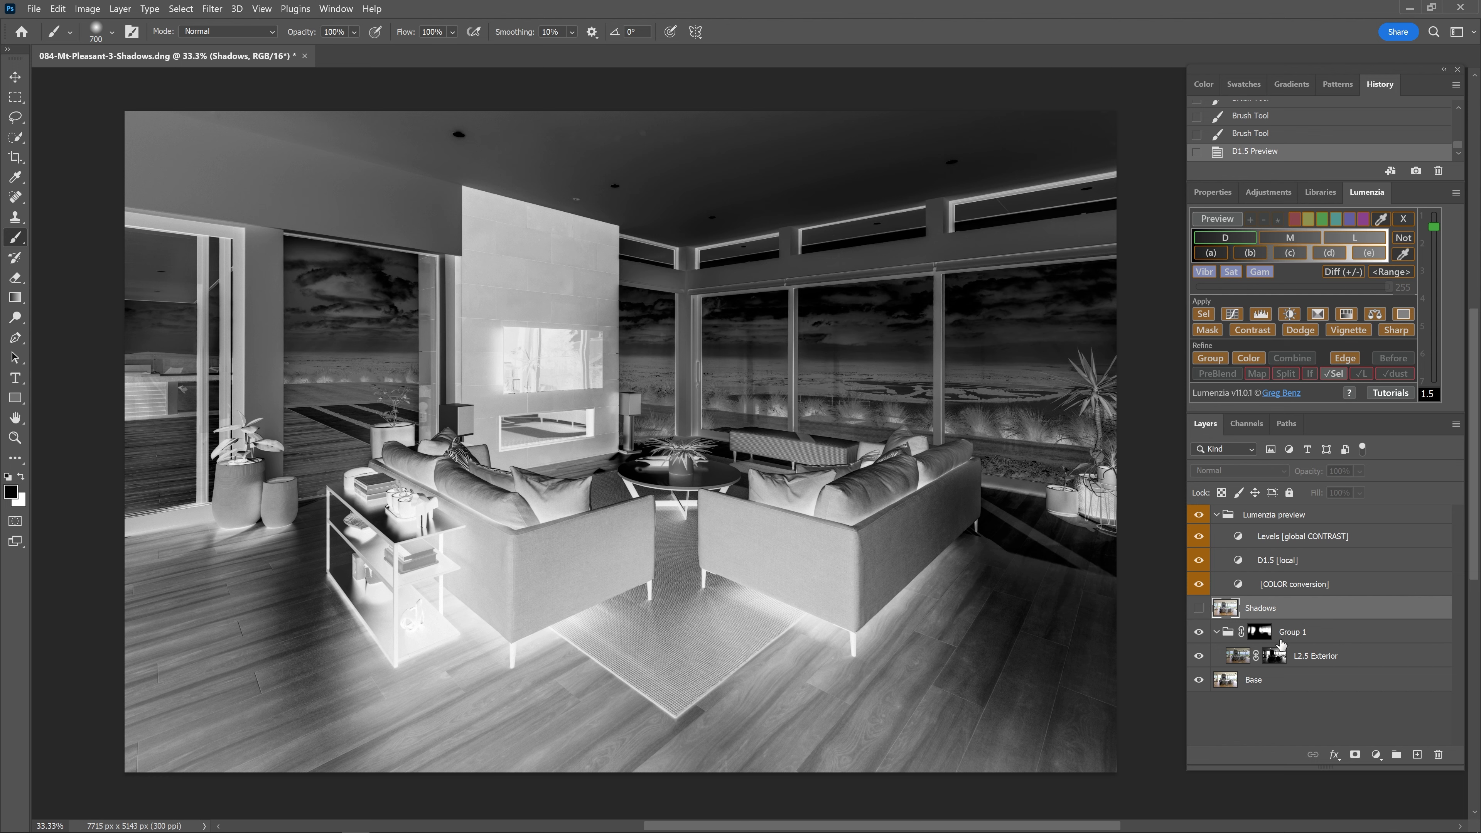
# Step: Compare the darks mask preview with and without Group 1, and leave the group hidden
pyautogui.click(1298, 633)
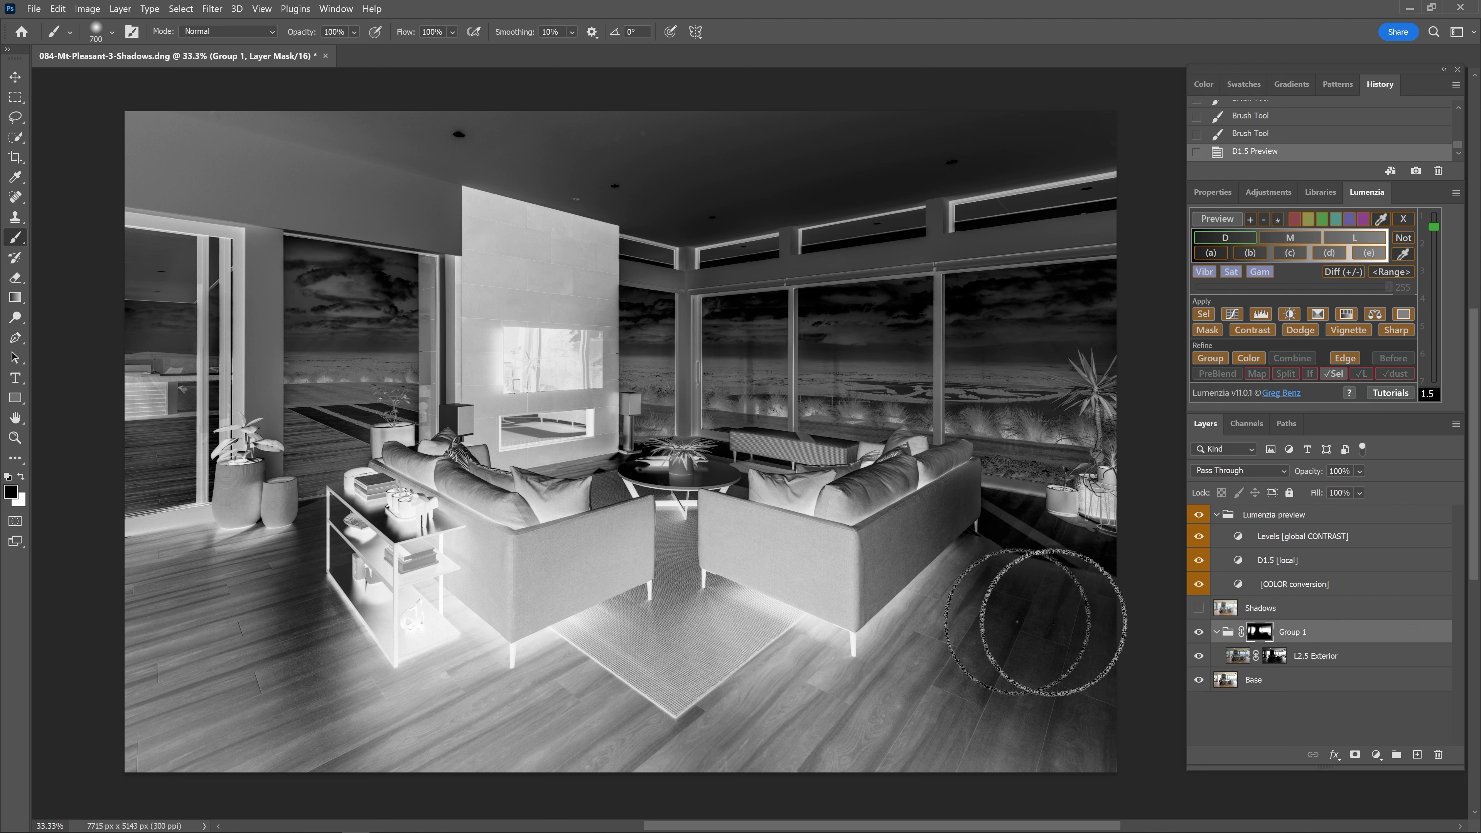
pyautogui.click(1198, 633)
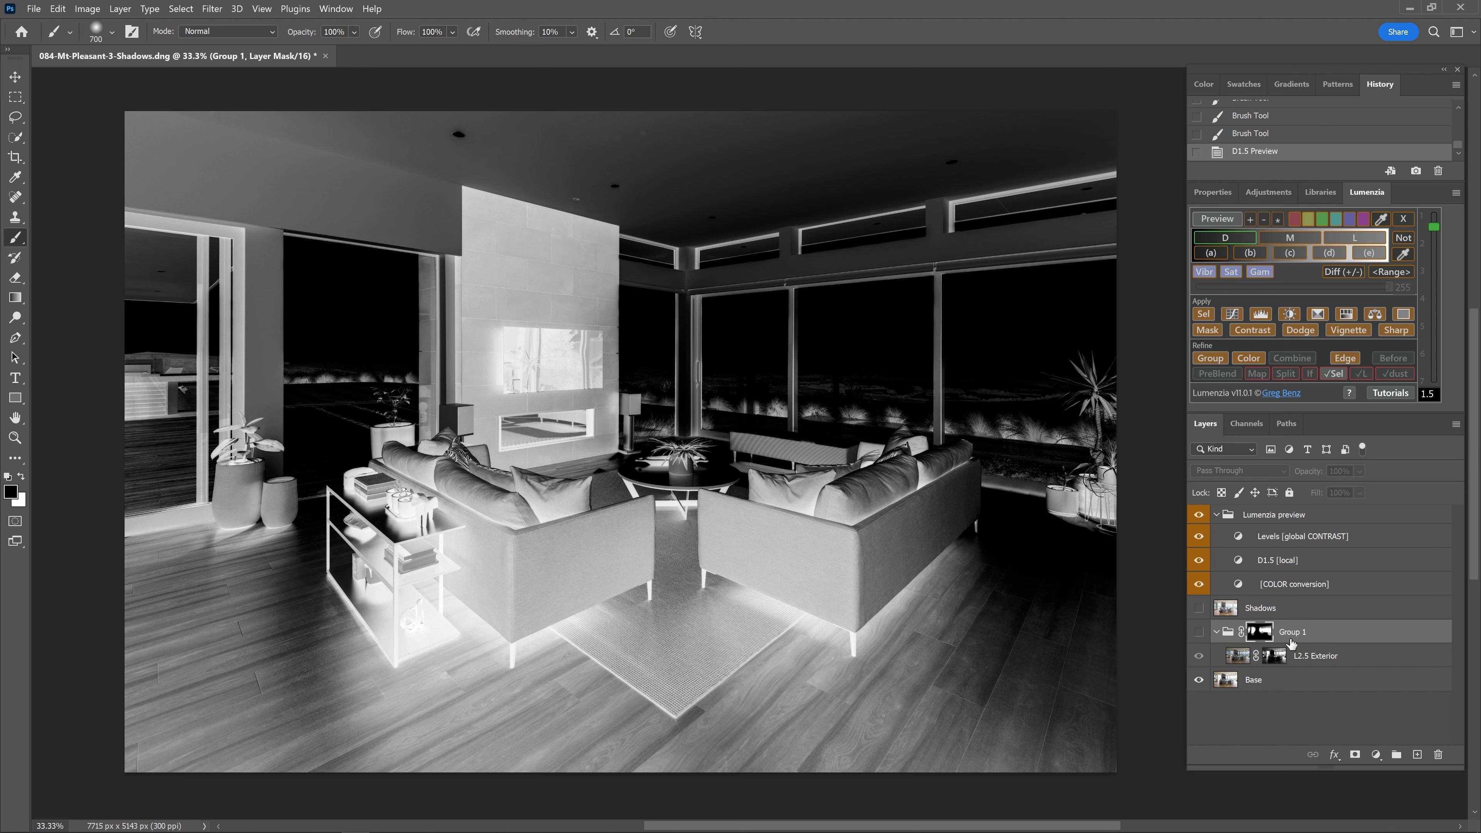
pyautogui.click(1198, 633)
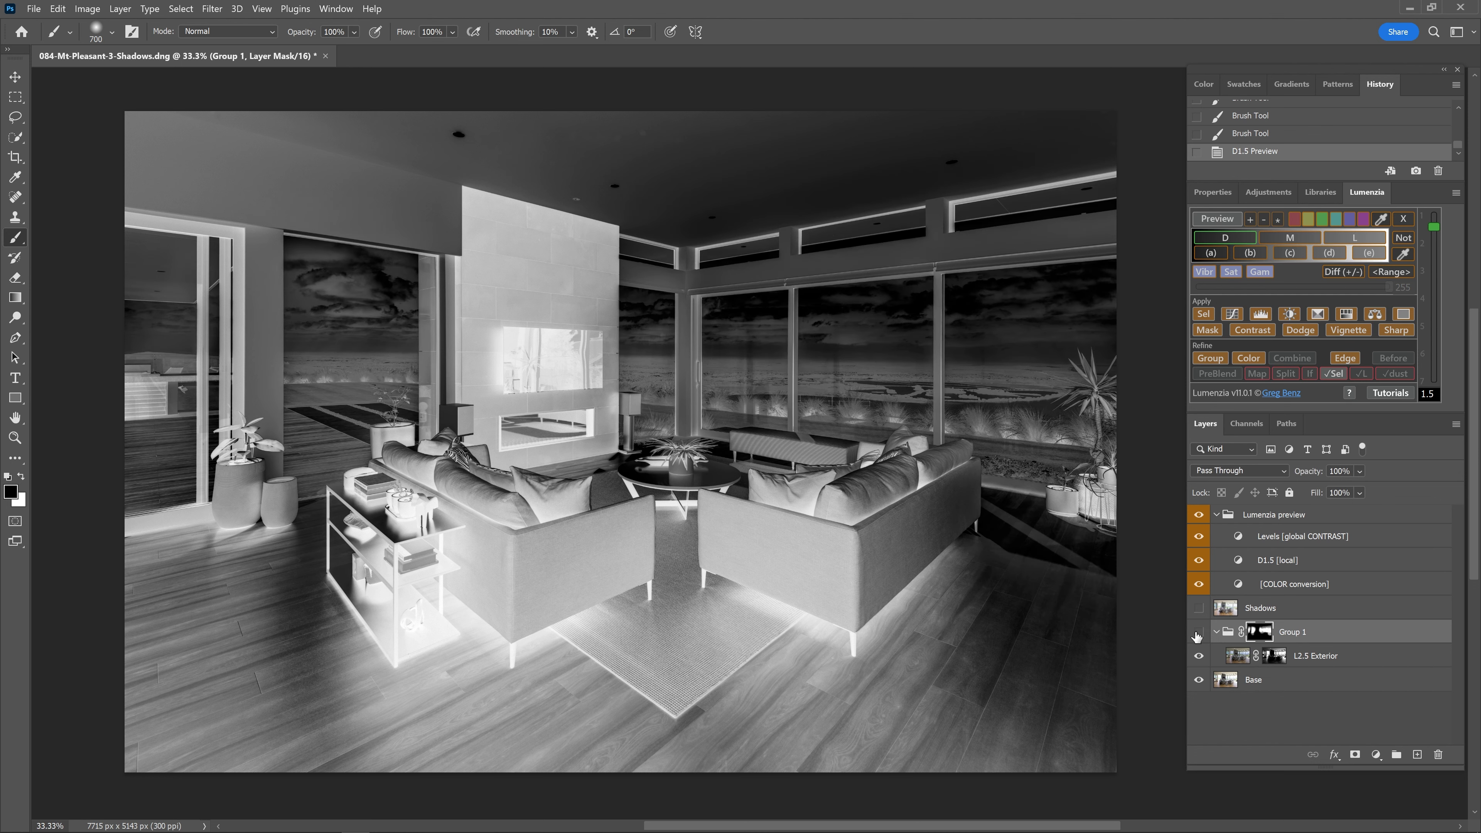
pyautogui.click(1199, 633)
pyautogui.click(1198, 634)
pyautogui.click(1198, 635)
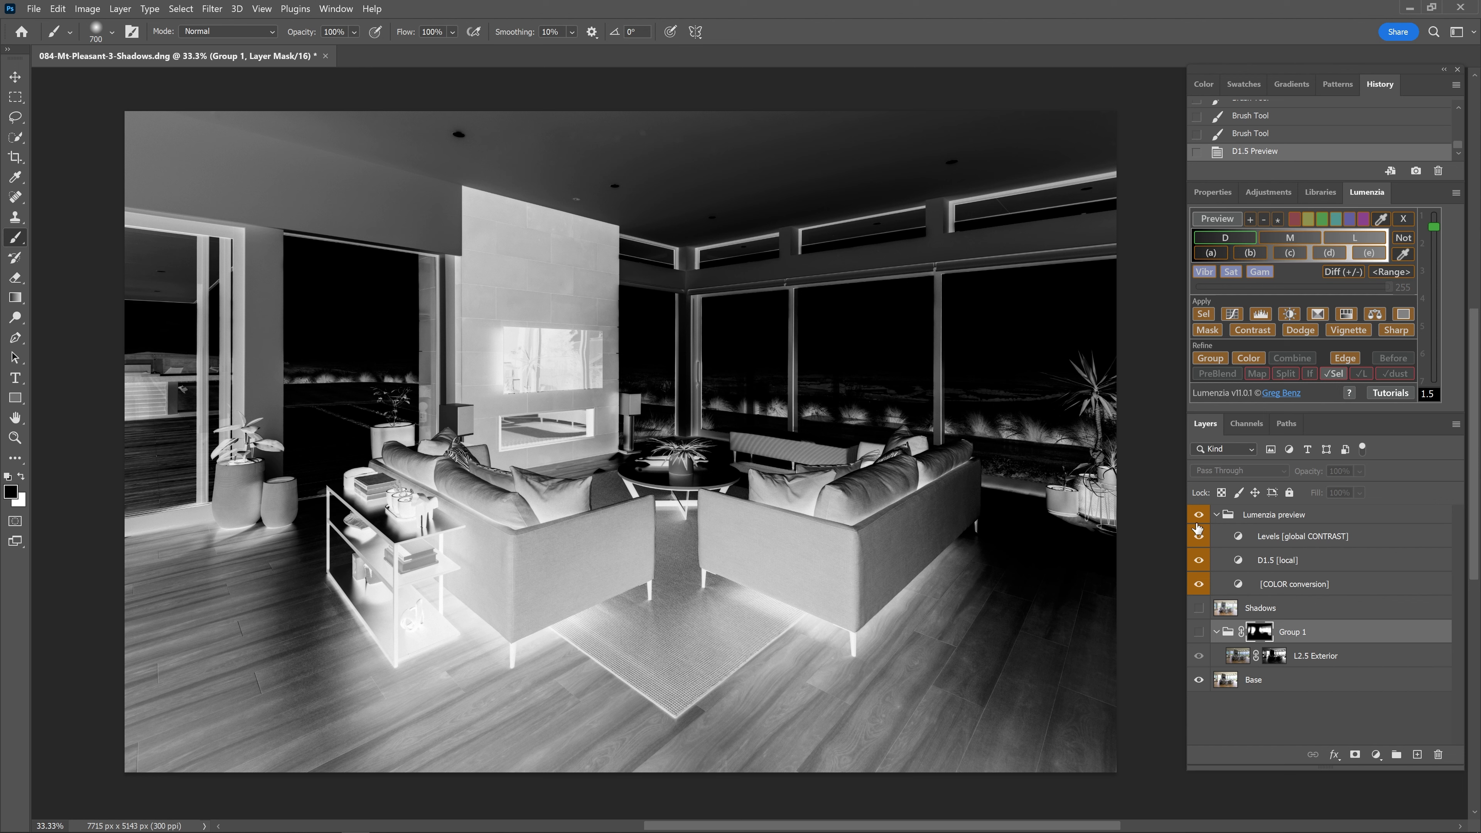
# Step: Apply the D1.5 darks preview as a layer mask on the Shadows layer and show the layer
pyautogui.click(1279, 608)
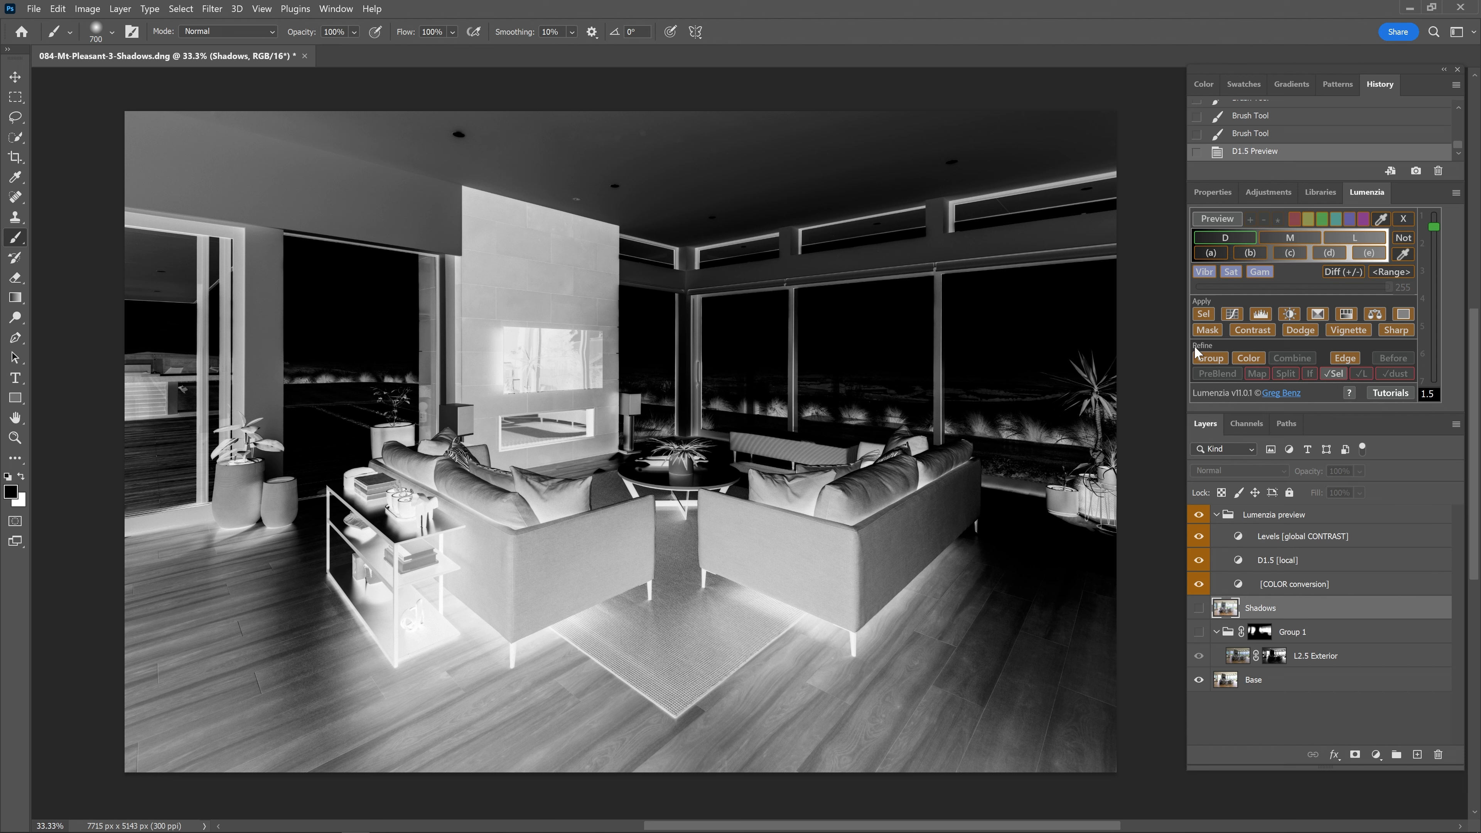
pyautogui.click(1199, 330)
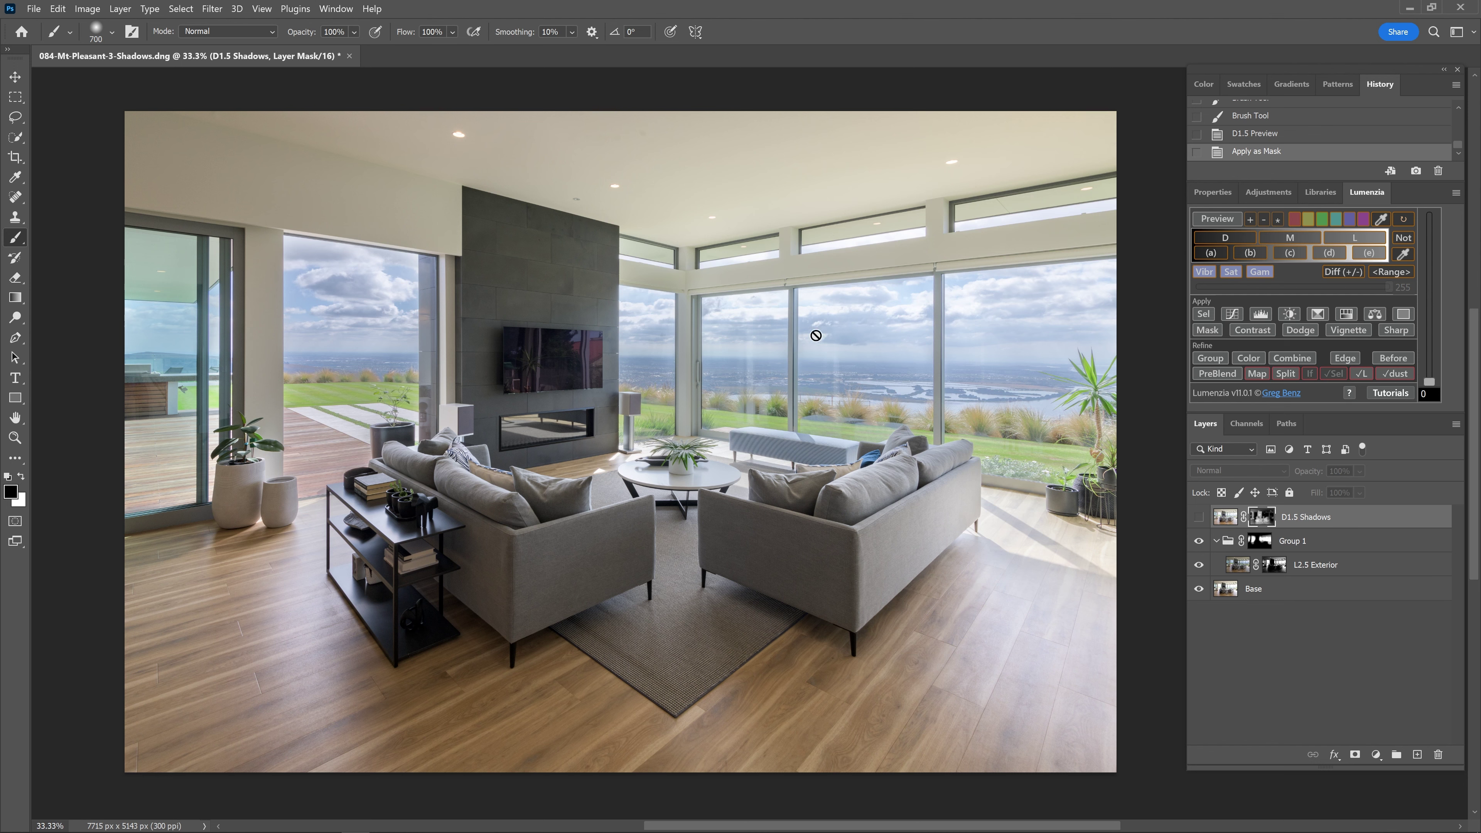
pyautogui.click(1199, 517)
# Step: Compare the blended image with and without the masked D1.5 Shadows layer
pyautogui.click(1199, 517)
pyautogui.click(1199, 517)
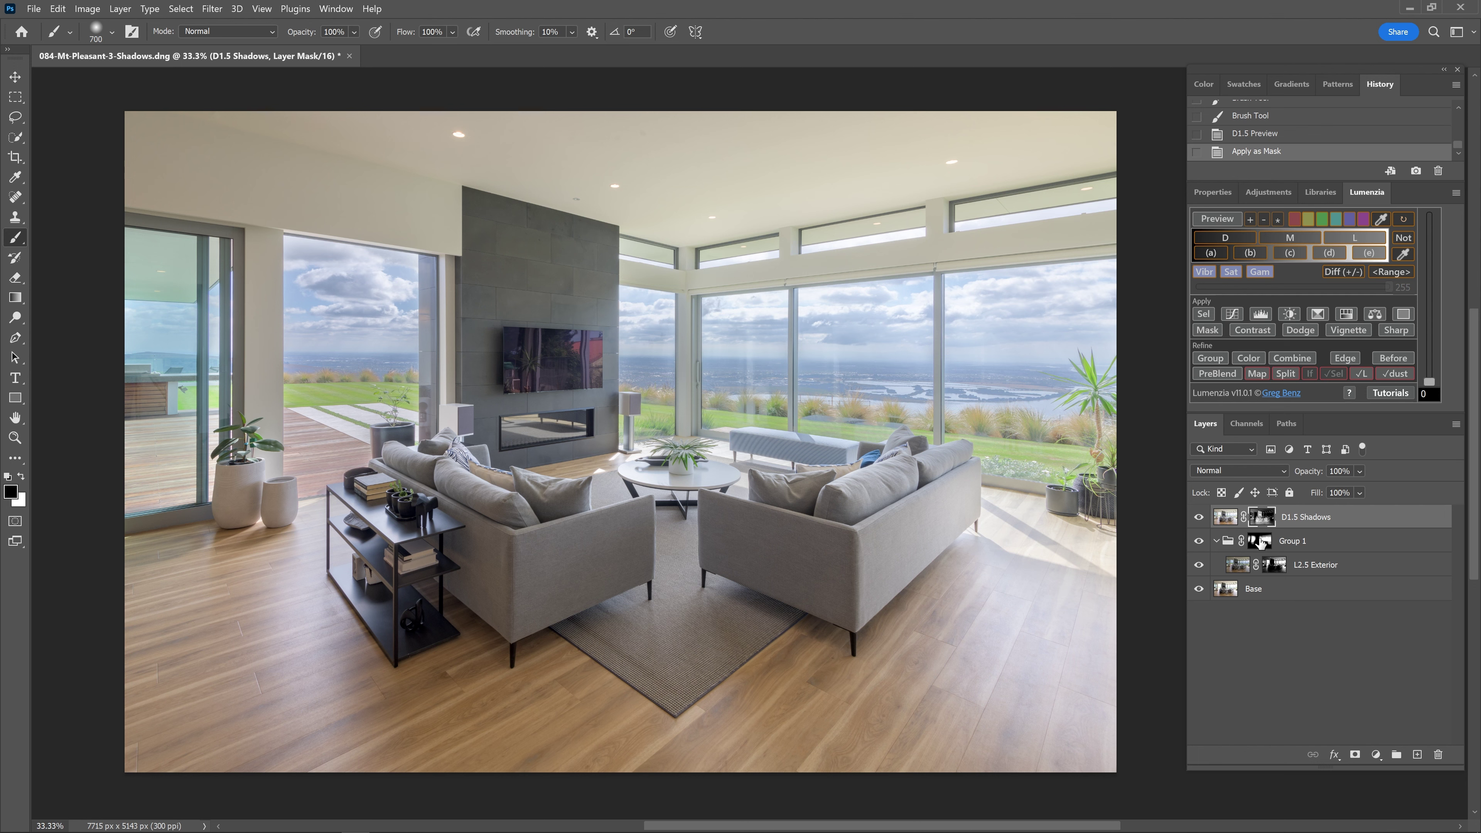
pyautogui.click(1199, 518)
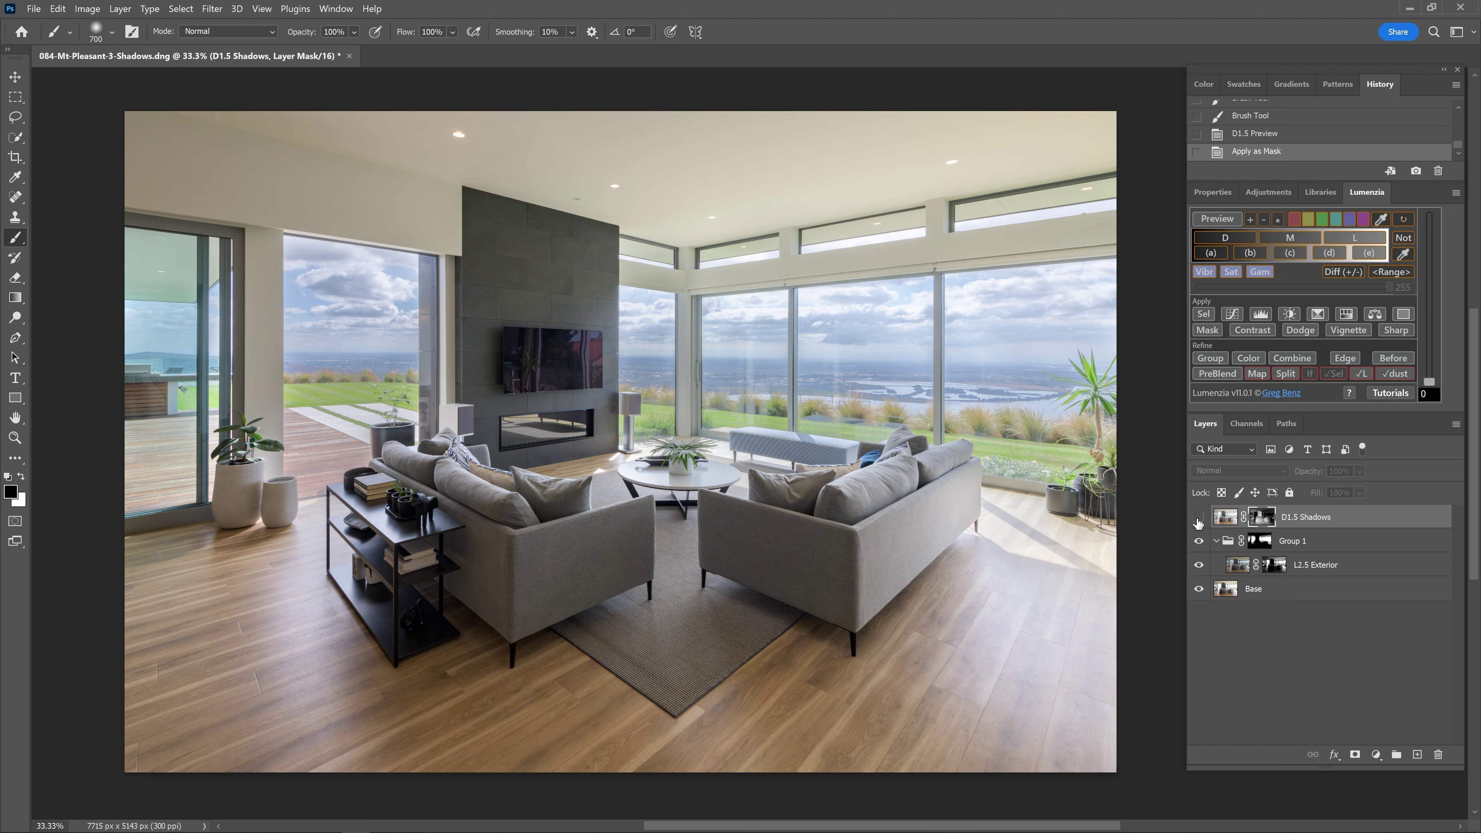
pyautogui.click(1199, 518)
pyautogui.click(1199, 518)
pyautogui.click(1199, 518)
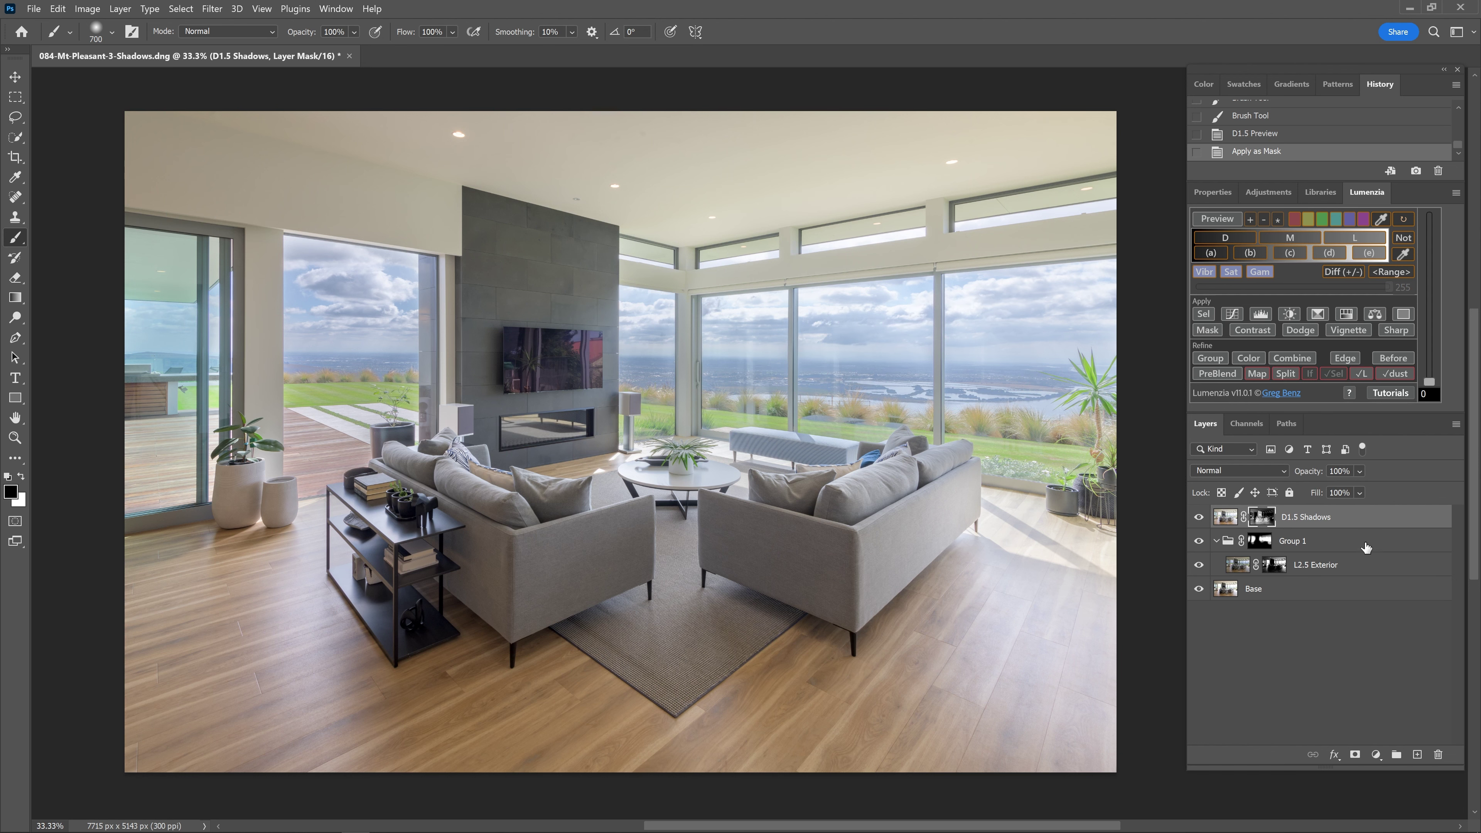
# Step: Place the D1.5 Shadows layer in a new group and add a black, hide-all mask to that group
pyautogui.click(1398, 756)
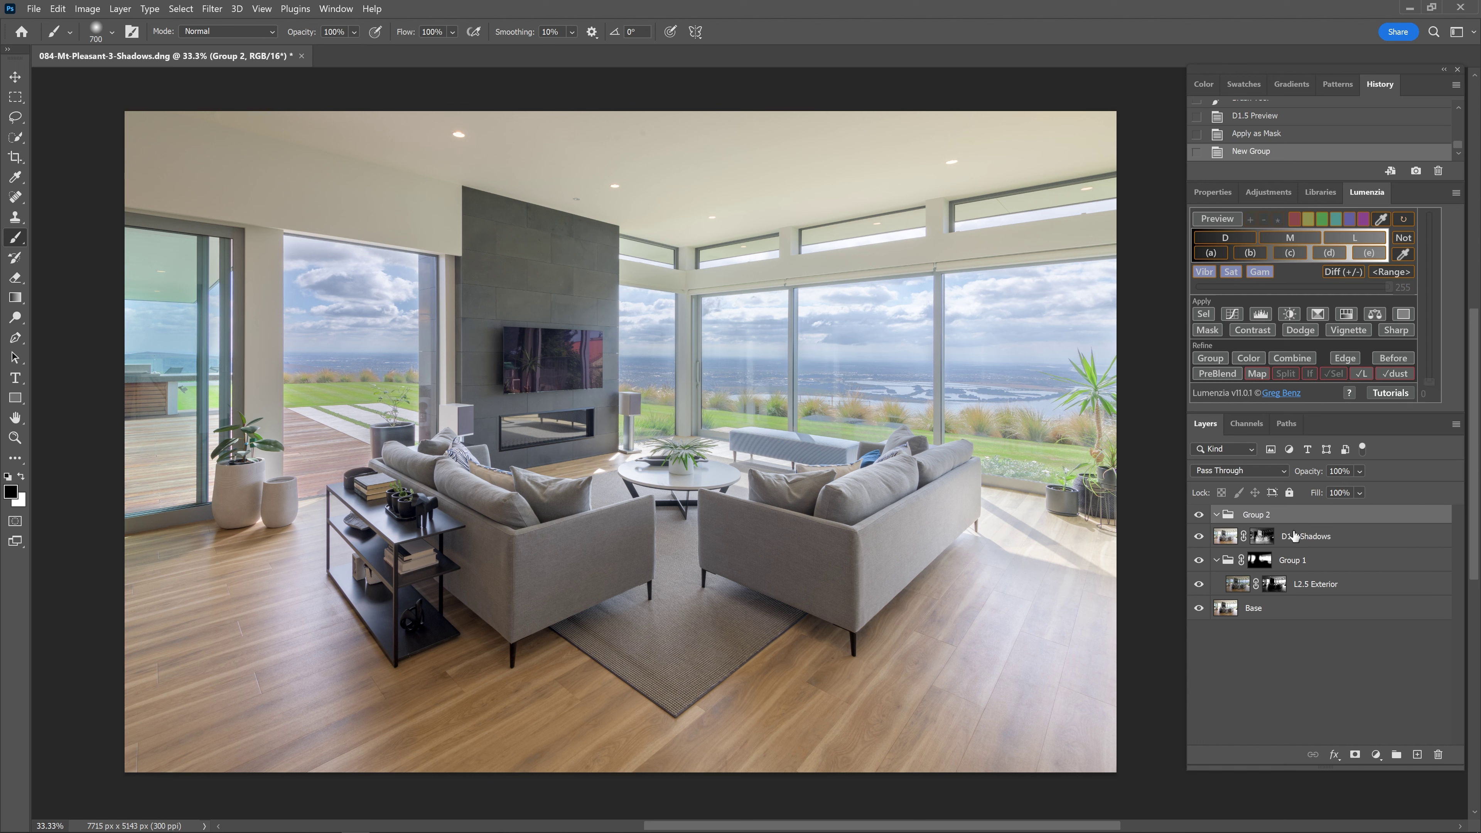
pyautogui.moveTo(1312, 542); pyautogui.dragTo(1290, 519)
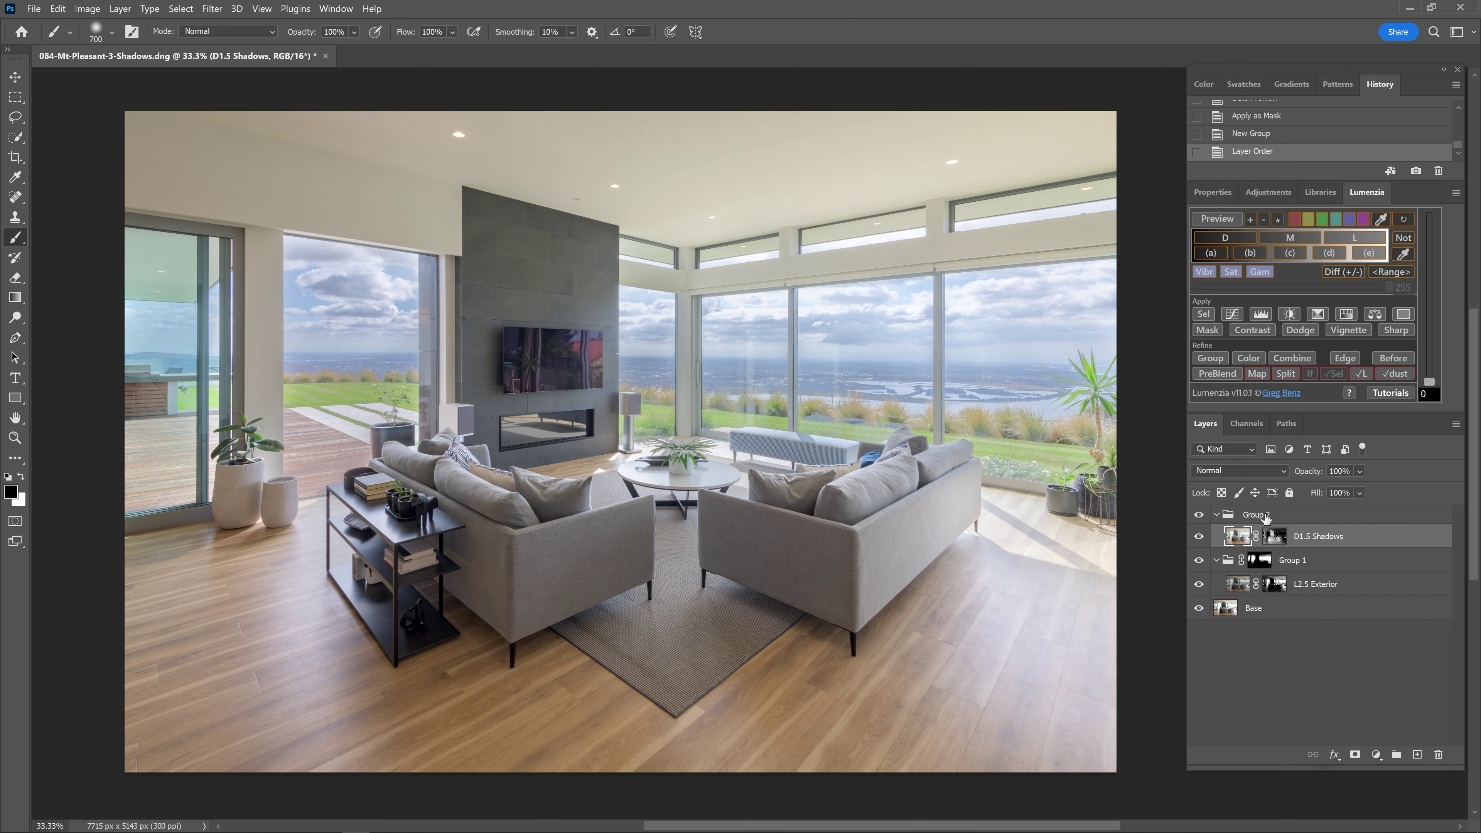
pyautogui.click(1278, 516)
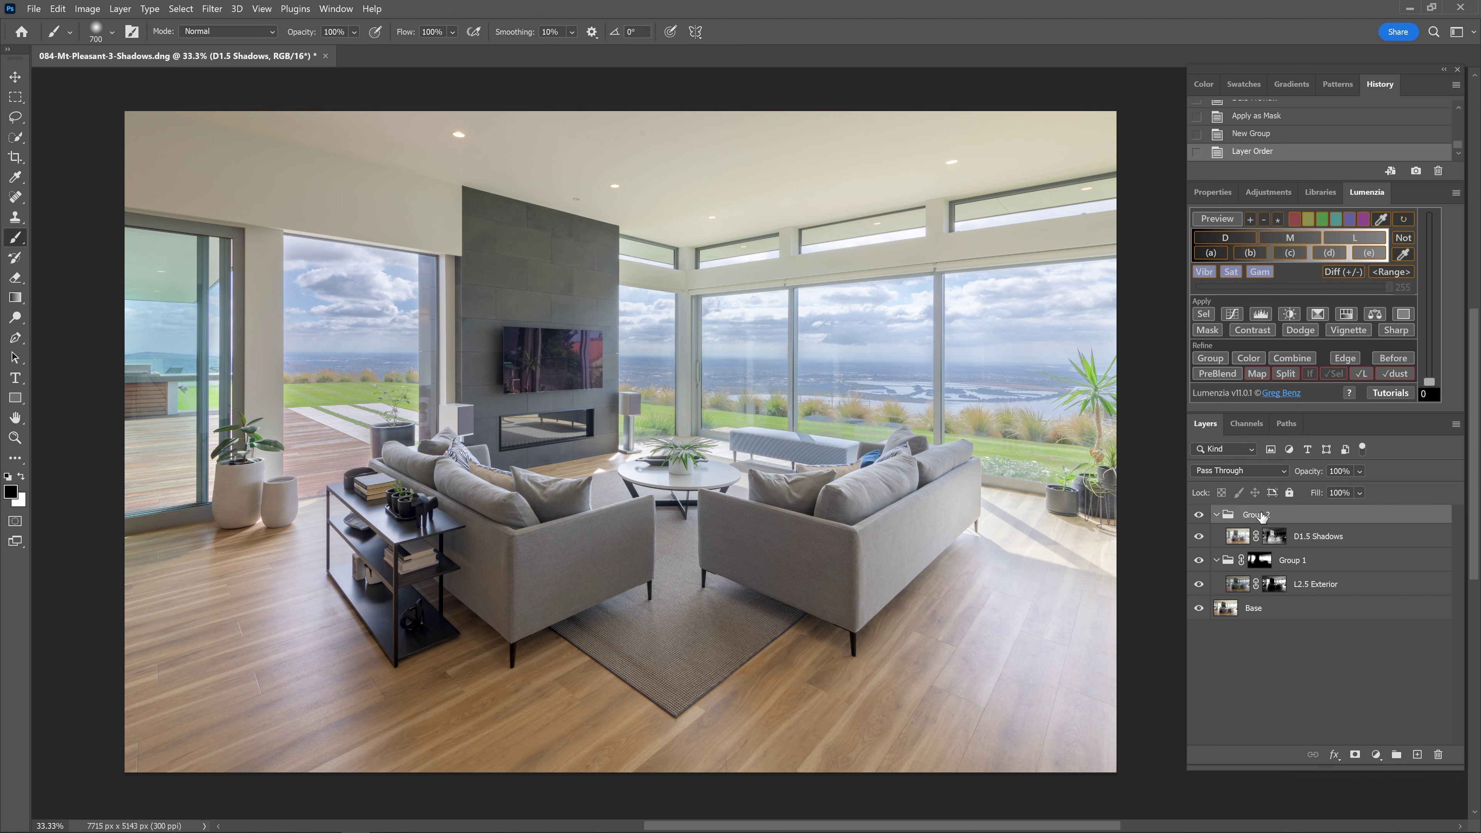
pyautogui.keyDown('alt'); pyautogui.click(1354, 755); pyautogui.keyUp('alt')
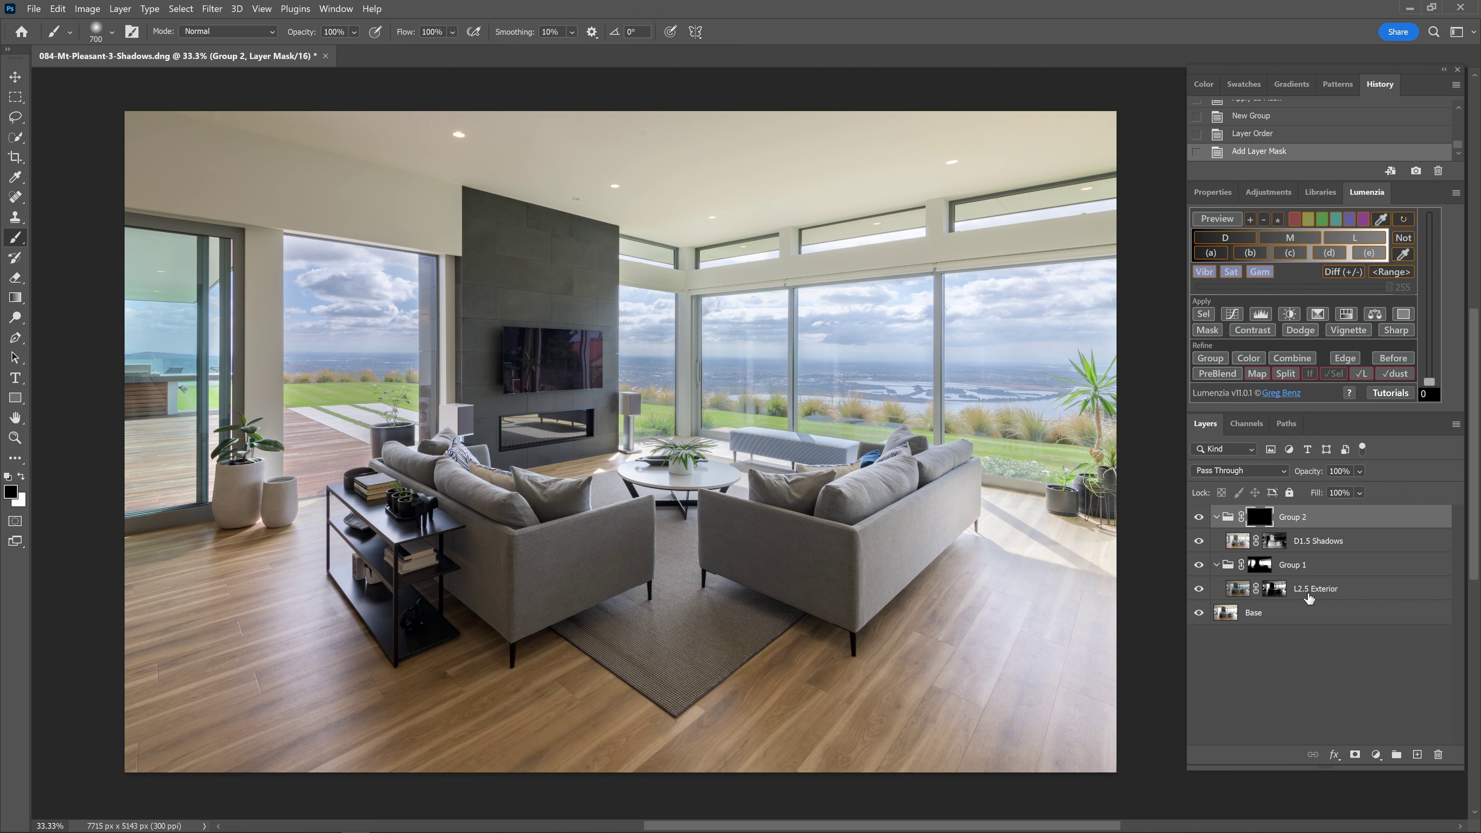
# Step: Inspect the Shadows layer's luminosity mask, and paint white at 51% opacity on Group 2's mask over the fireplace wall and sofas
pyautogui.keyDown('alt'); pyautogui.click(1273, 542); pyautogui.keyUp('alt')
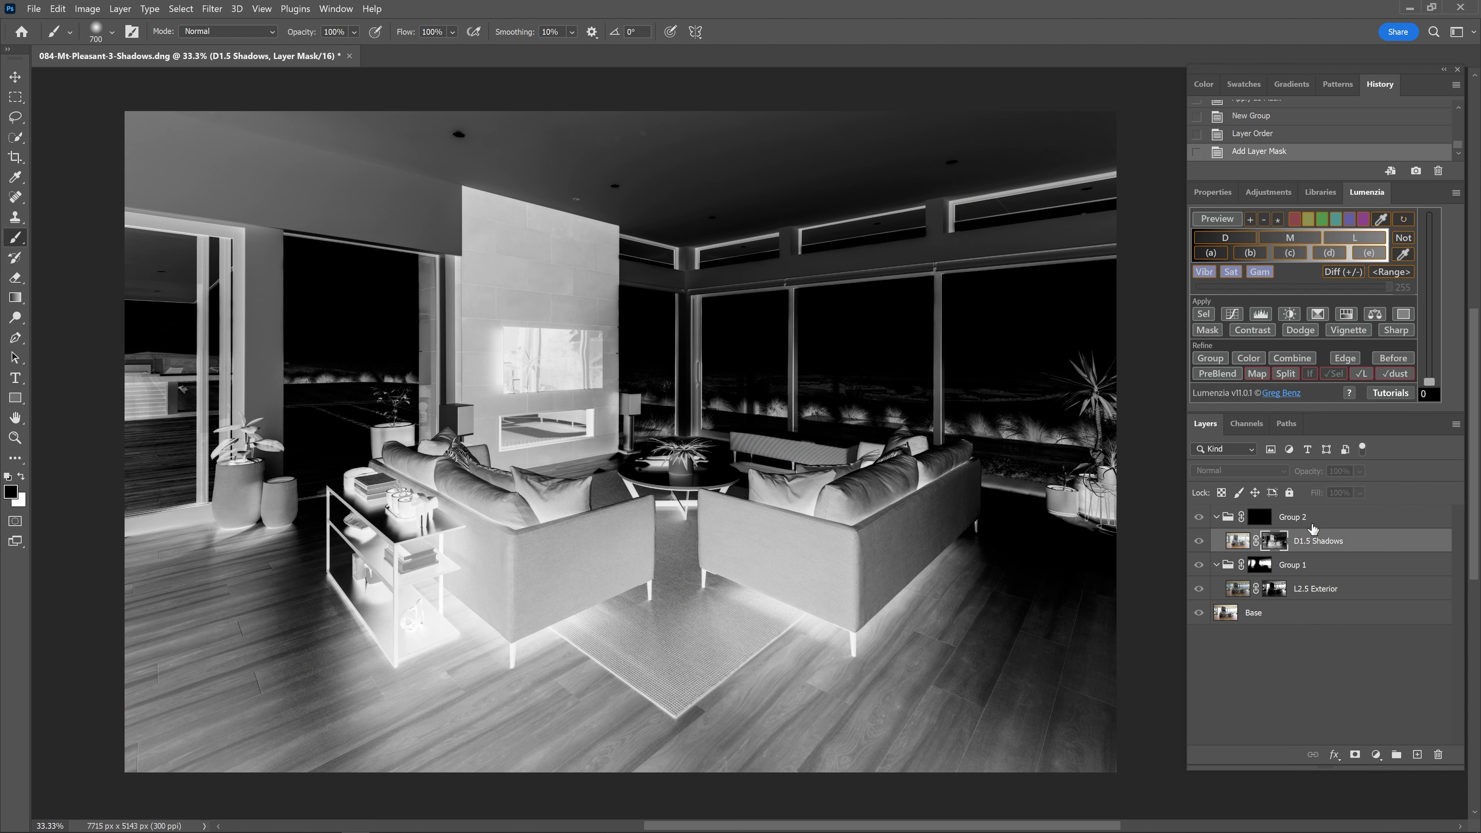
pyautogui.click(1275, 521)
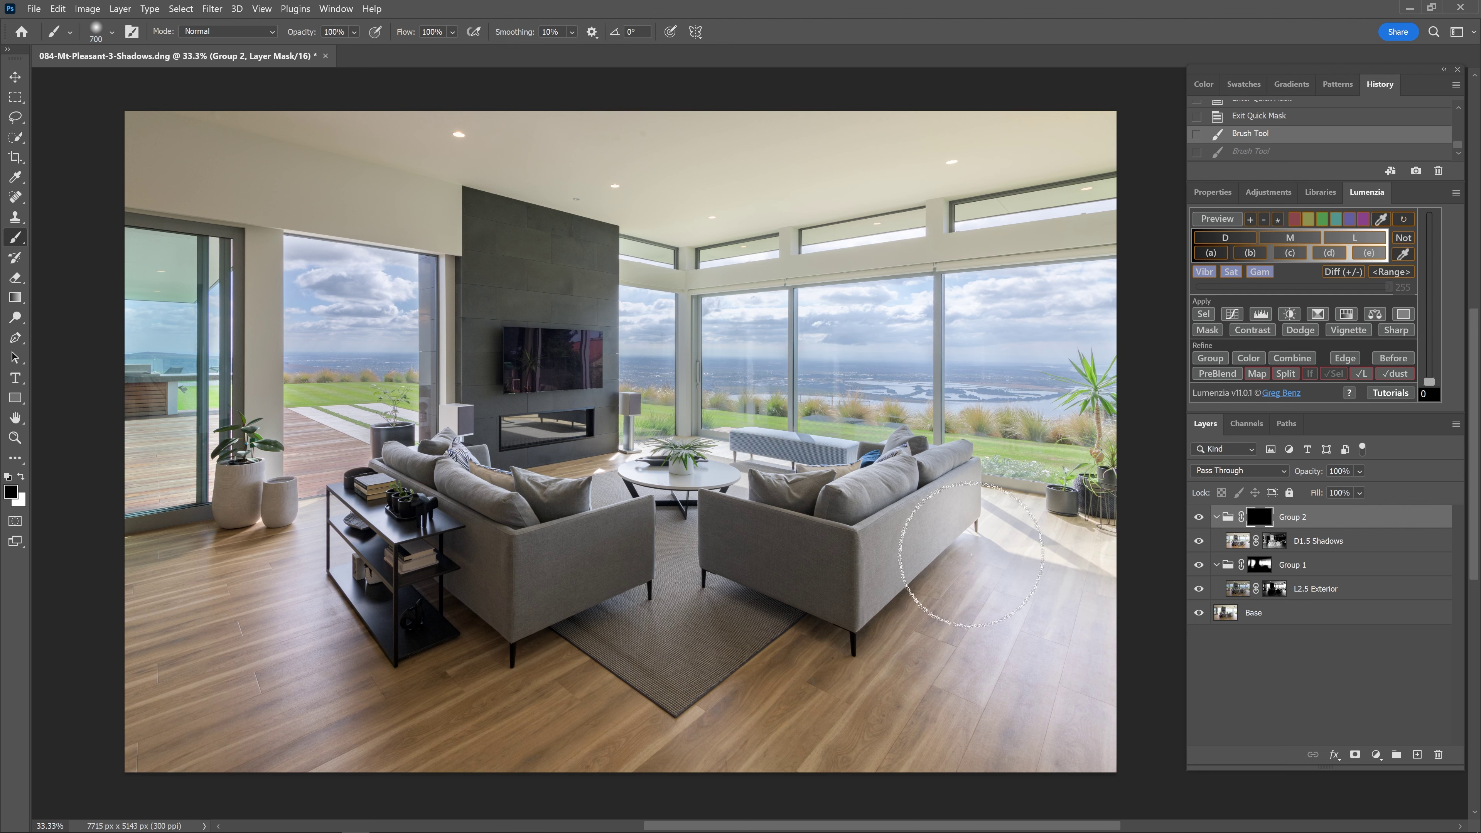
pyautogui.click(20, 477)
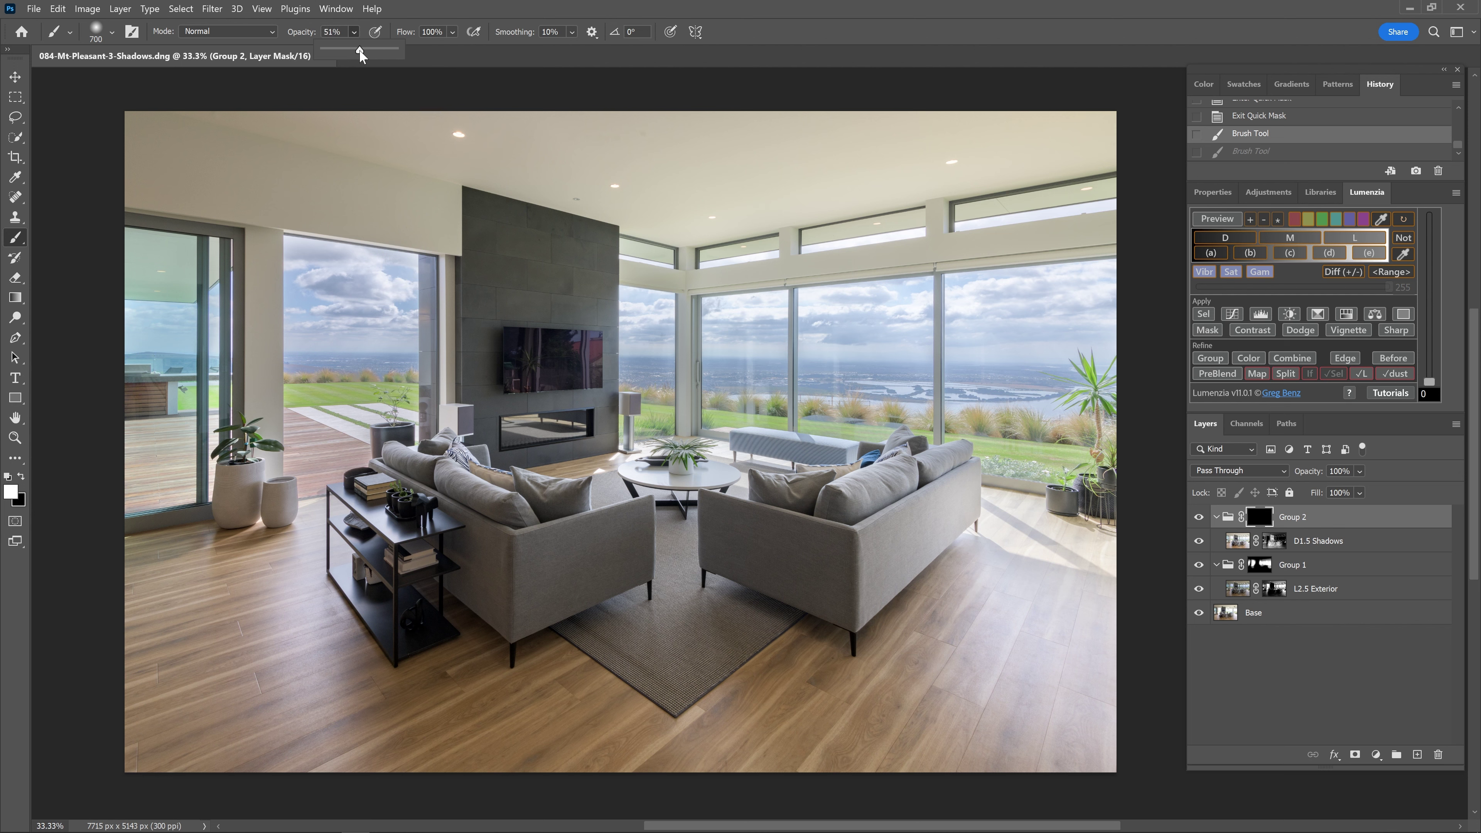
pyautogui.moveTo(358, 49); pyautogui.dragTo(360, 49)
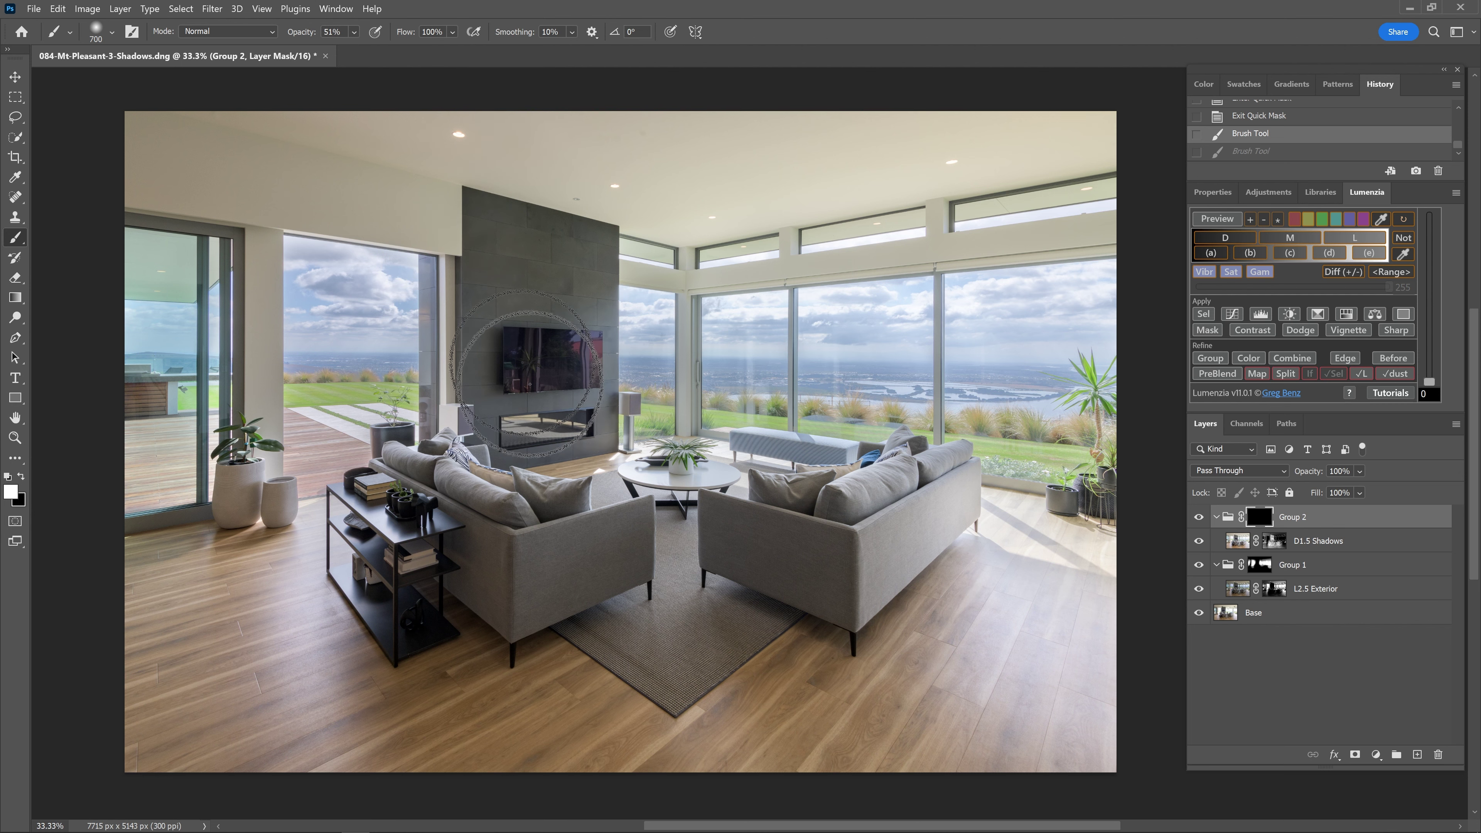
pyautogui.moveTo(451, 201)
pyautogui.mouseDown()
pyautogui.moveTo(523, 341)
pyautogui.moveTo(489, 424)
pyautogui.moveTo(473, 424)
pyautogui.moveTo(496, 430)
pyautogui.moveTo(578, 359)
pyautogui.mouseUp()
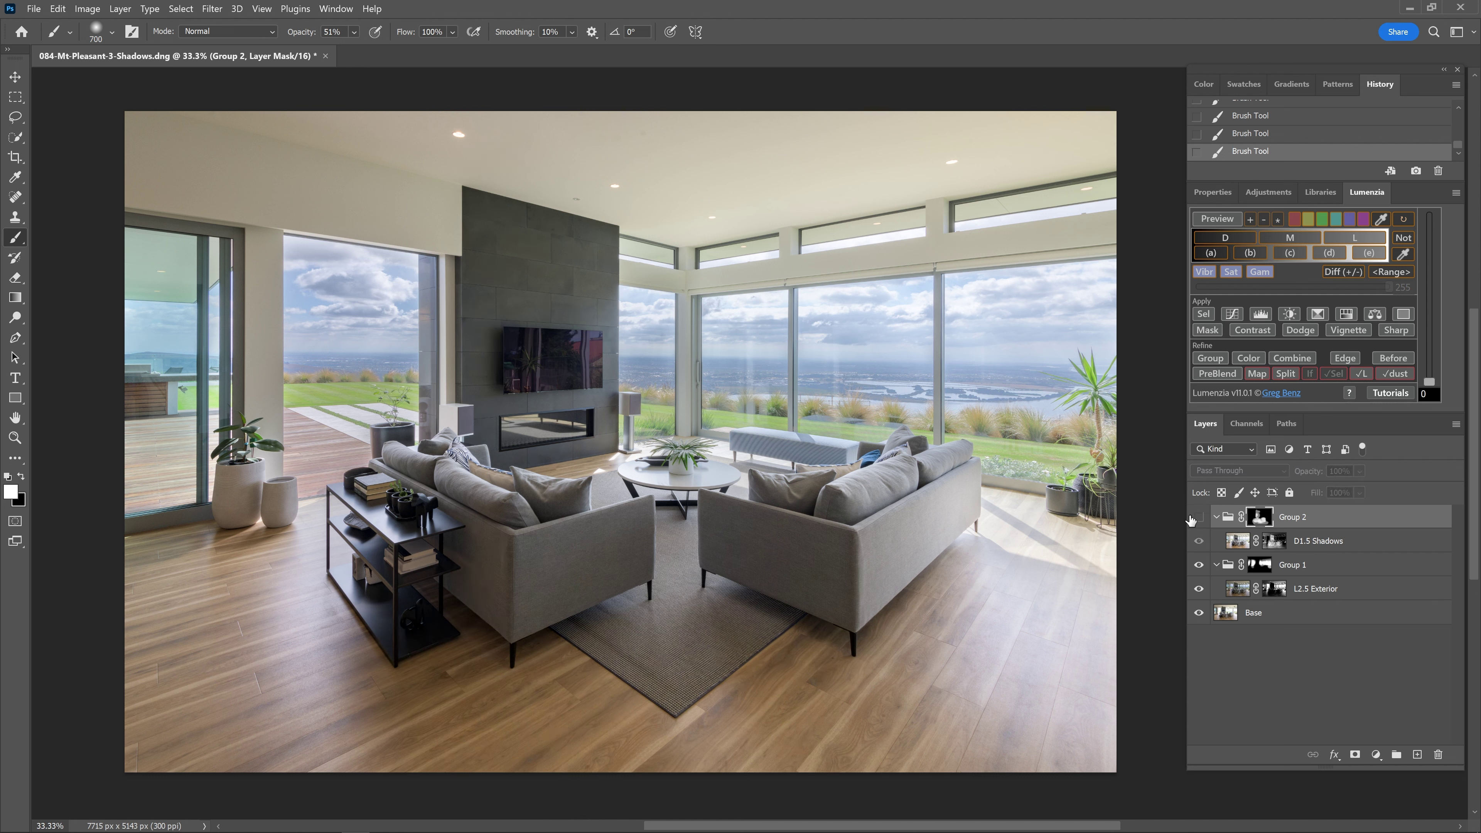
# Step: Compare the image with and without the painted Group 2 shadows blend, leaving the group visible
pyautogui.click(1193, 518)
pyautogui.click(1193, 518)
pyautogui.click(1192, 518)
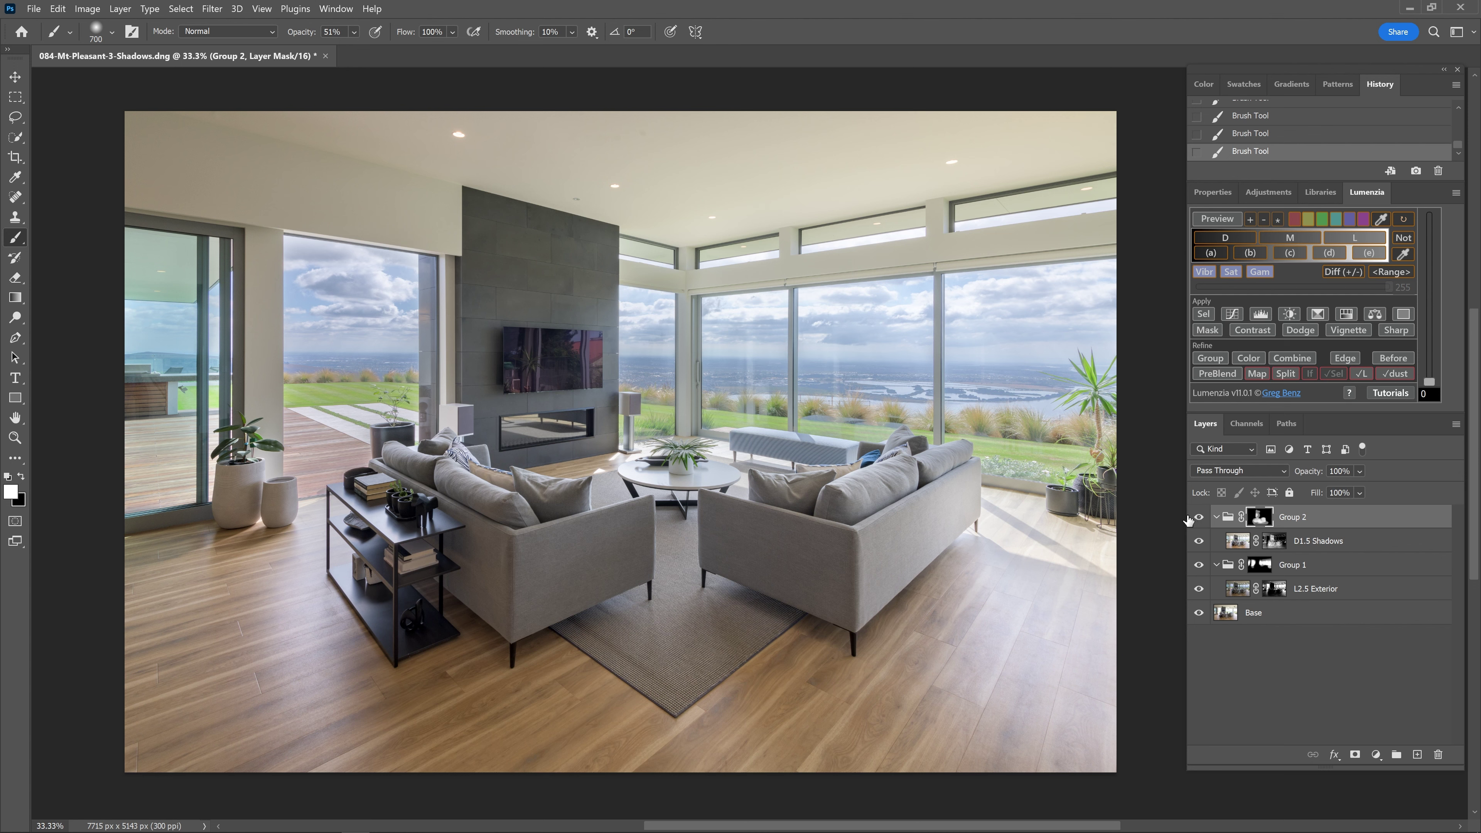
# Step: Compare the full blend with the Base layer shown on its own, restoring the visibility of all layers
pyautogui.keyDown('alt'); pyautogui.click(1199, 613); pyautogui.keyUp('alt')
pyautogui.keyDown('alt'); pyautogui.click(1199, 614); pyautogui.keyUp('alt')
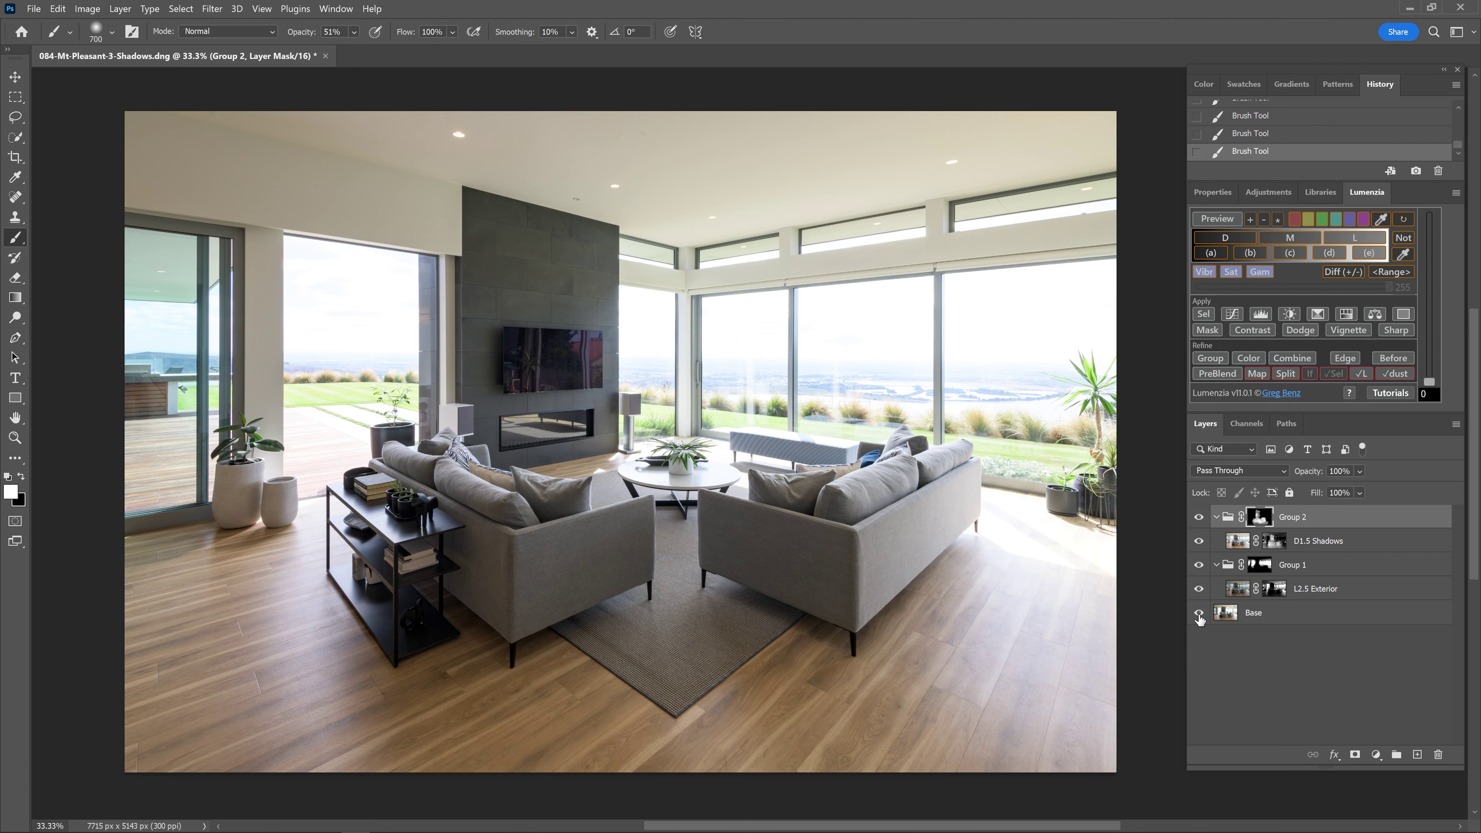
# Step: Rename Group 2 as shadows and Group 1 as highlights, and collapse both groups
pyautogui.click(1216, 517)
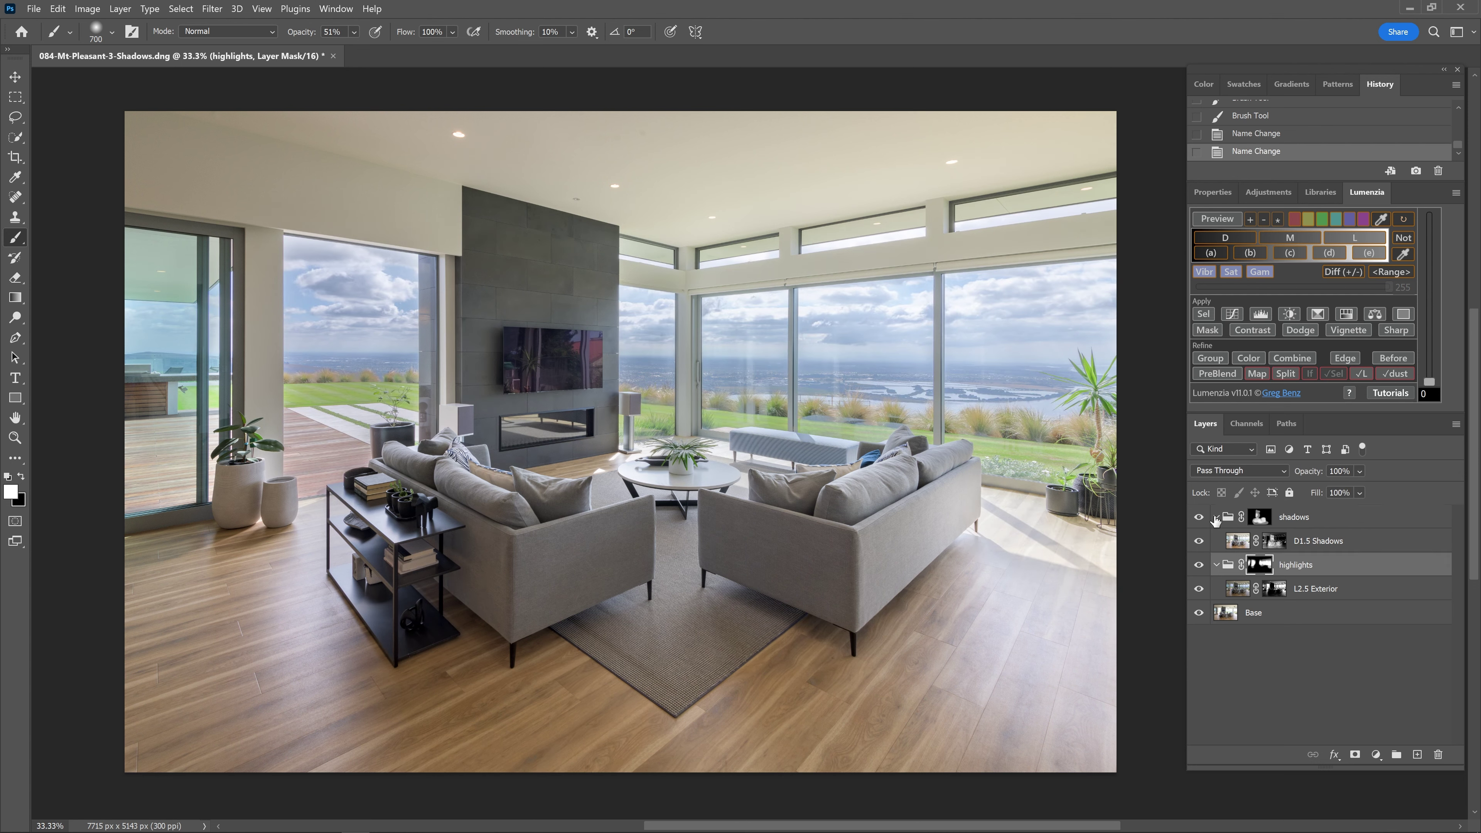
pyautogui.click(1218, 545)
pyautogui.click(1218, 541)
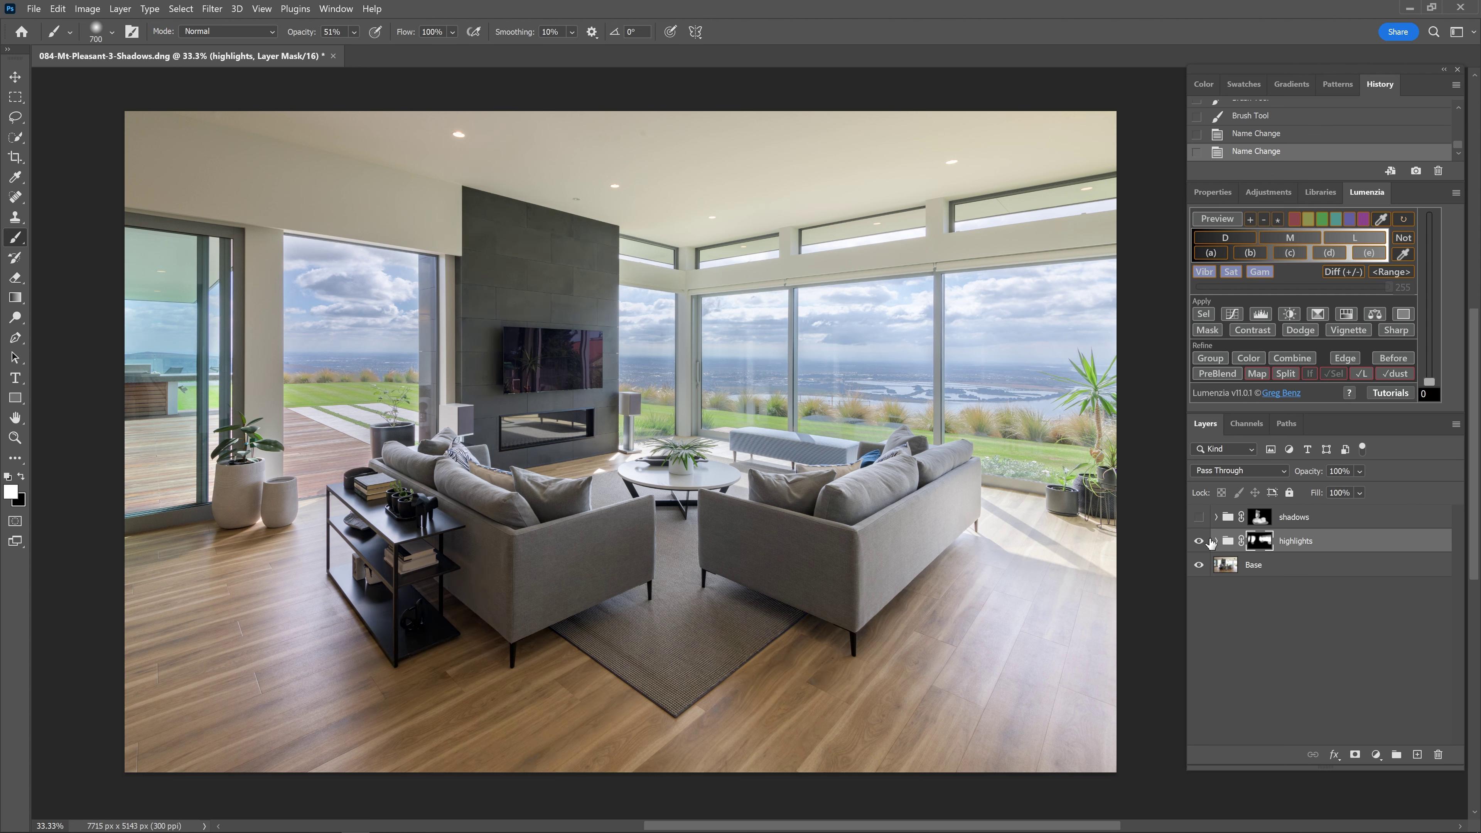
# Step: Compare the image with and without the highlights group while the shadows group is hidden
pyautogui.click(1198, 542)
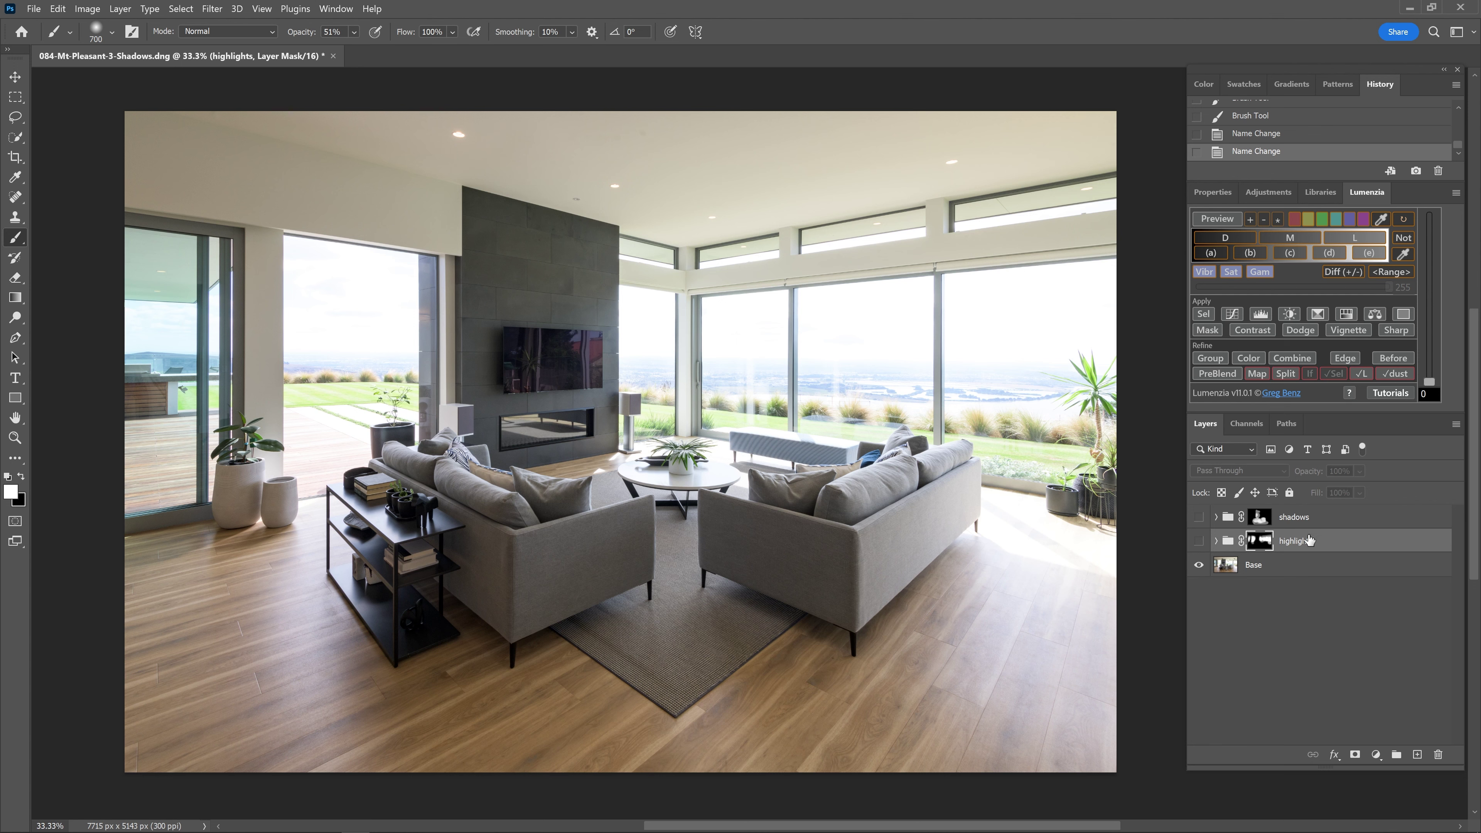
pyautogui.click(1199, 541)
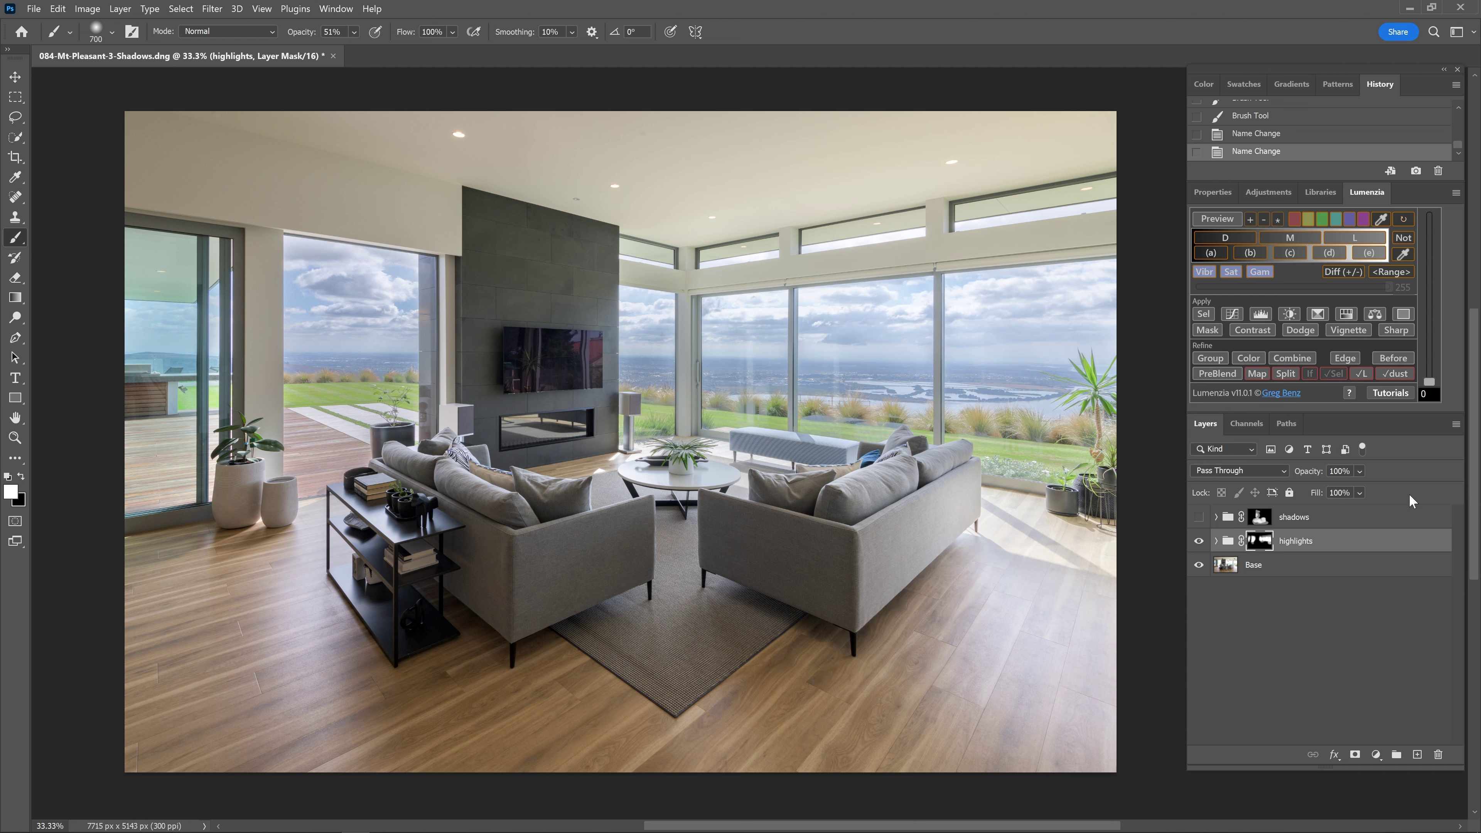
# Step: Reduce the highlights group's opacity to 79% and make the shadows group visible
pyautogui.click(1359, 471)
pyautogui.moveTo(1402, 491); pyautogui.dragTo(1380, 491)
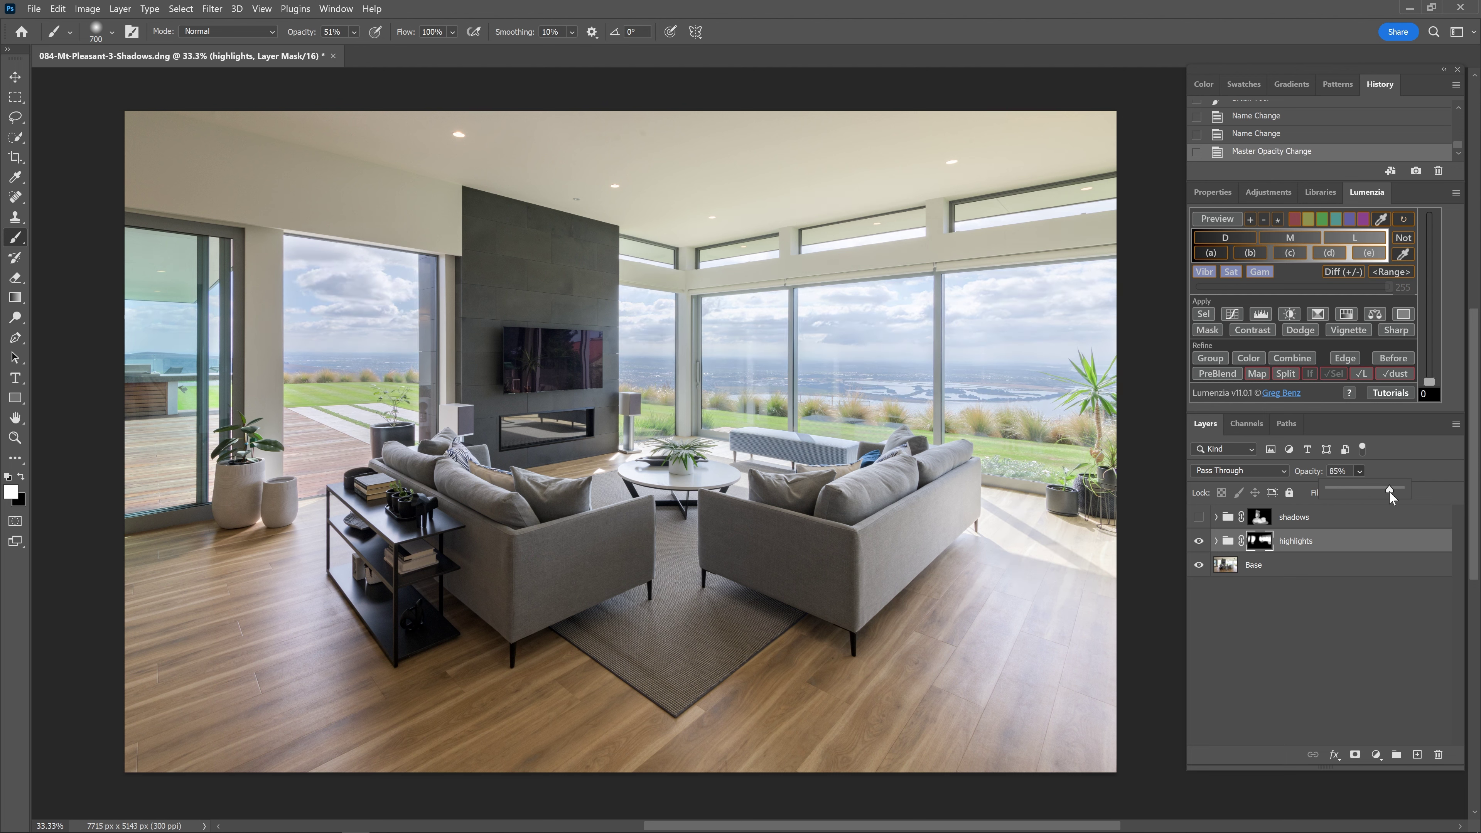
pyautogui.moveTo(1393, 490); pyautogui.dragTo(1418, 491)
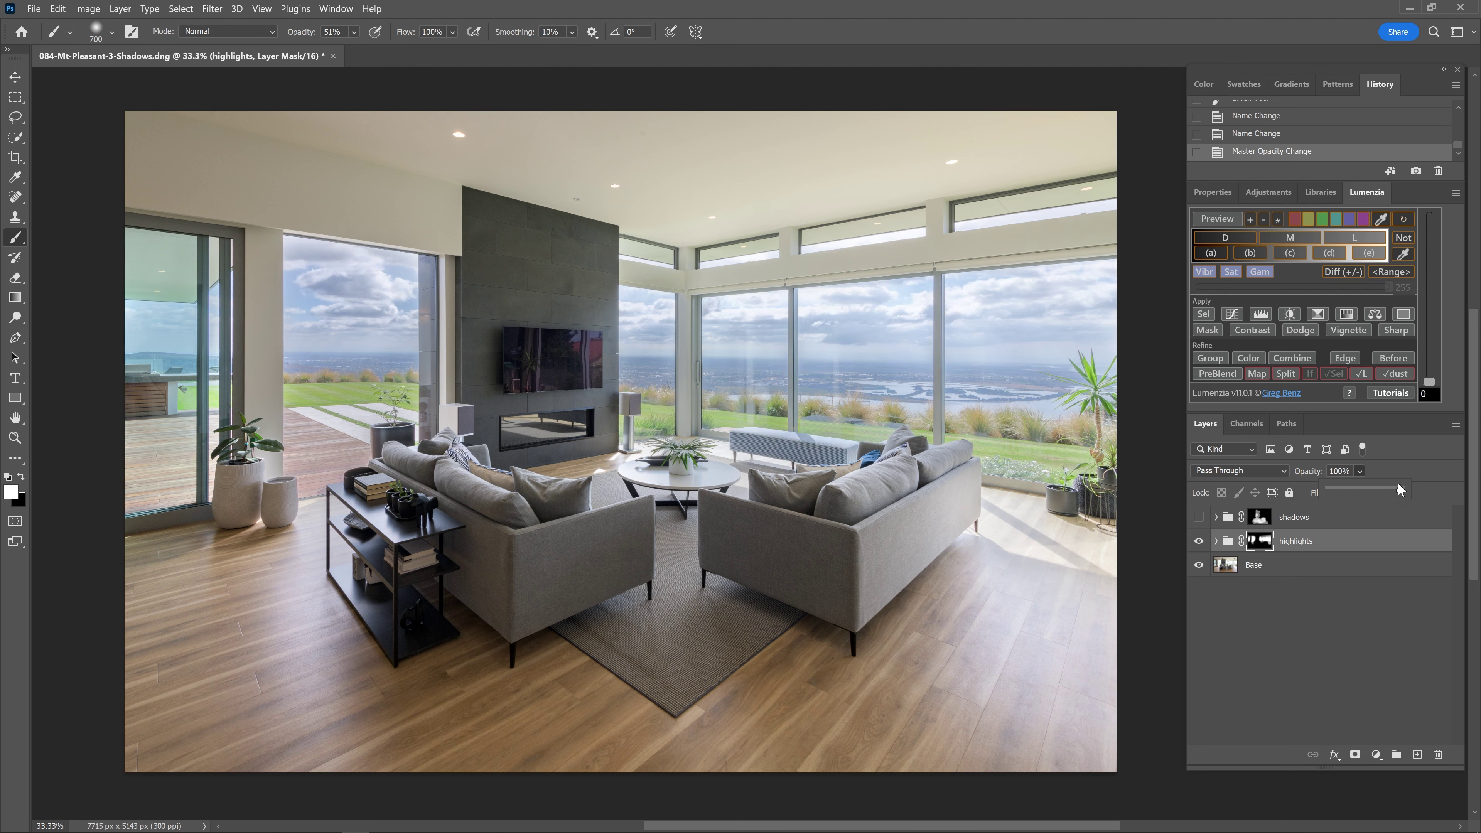
pyautogui.moveTo(1404, 490); pyautogui.dragTo(1384, 489)
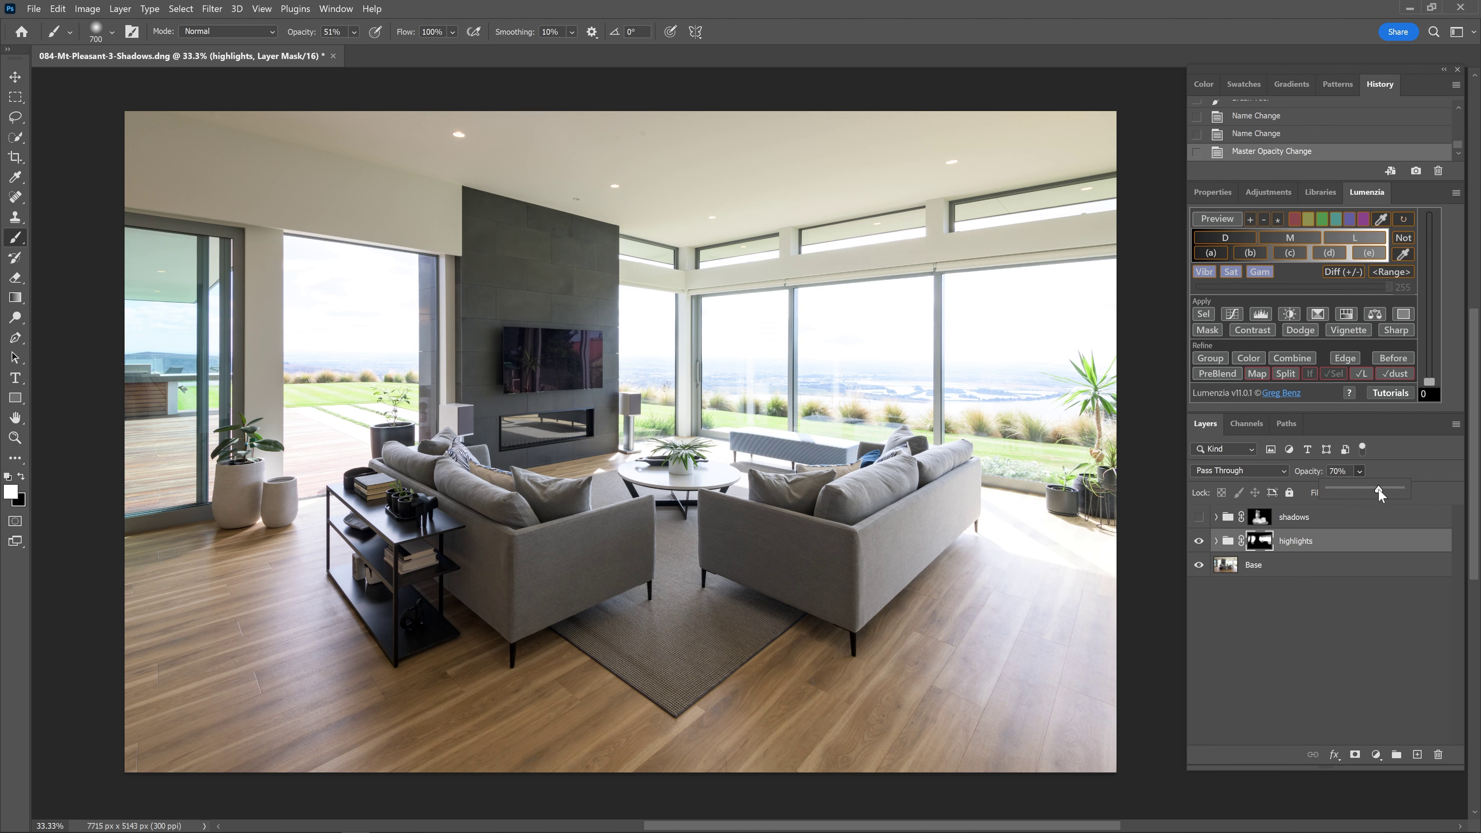
pyautogui.press('Escape')
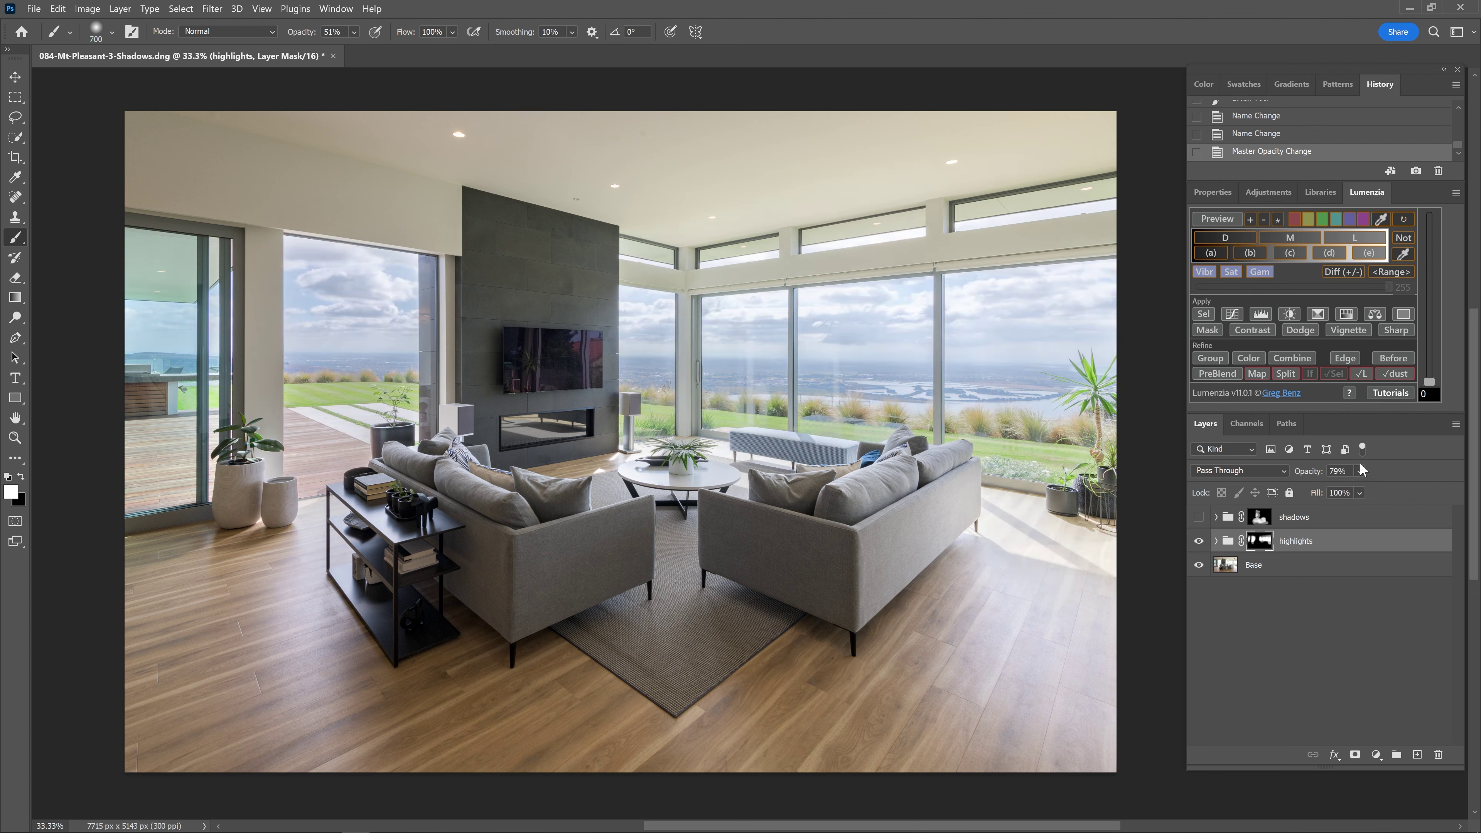
pyautogui.click(1198, 518)
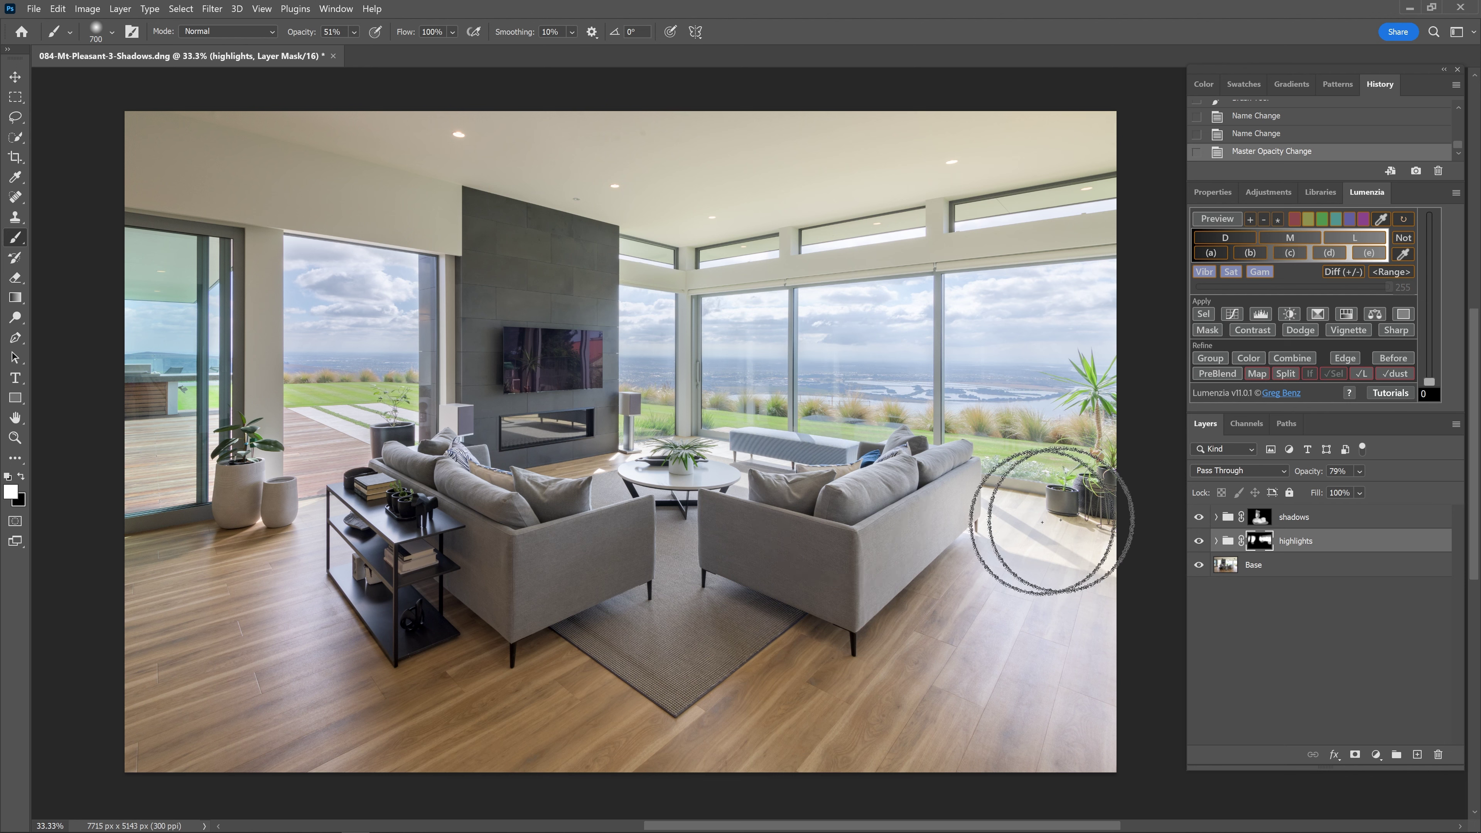